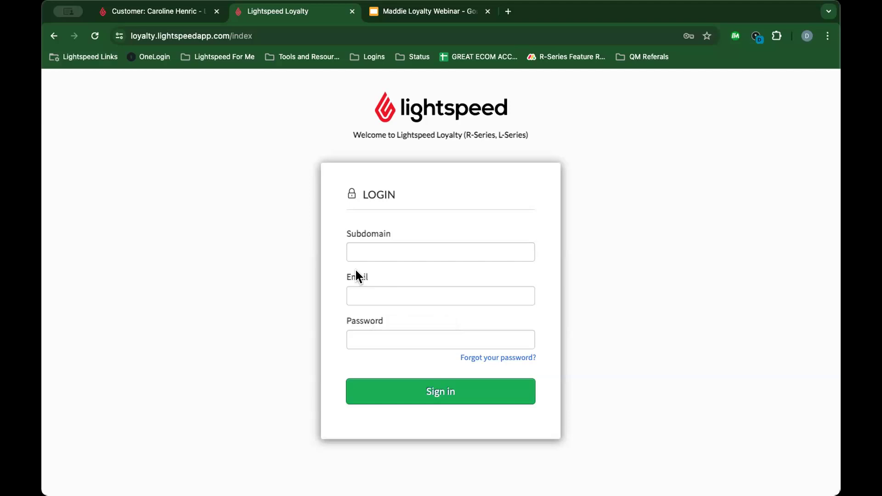
Step: Sign in to Lightspeed Loyalty using the saved Lavender & Co store subdomain and saved login
left_click(419, 295)
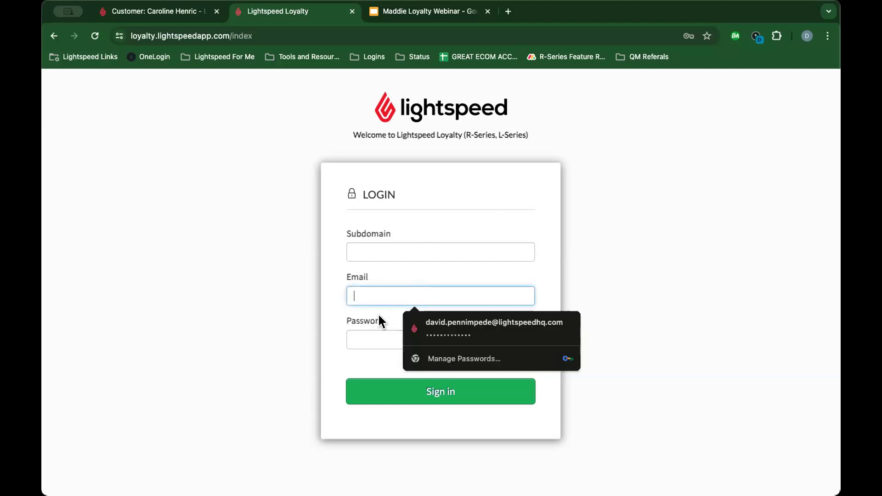
left_click(364, 271)
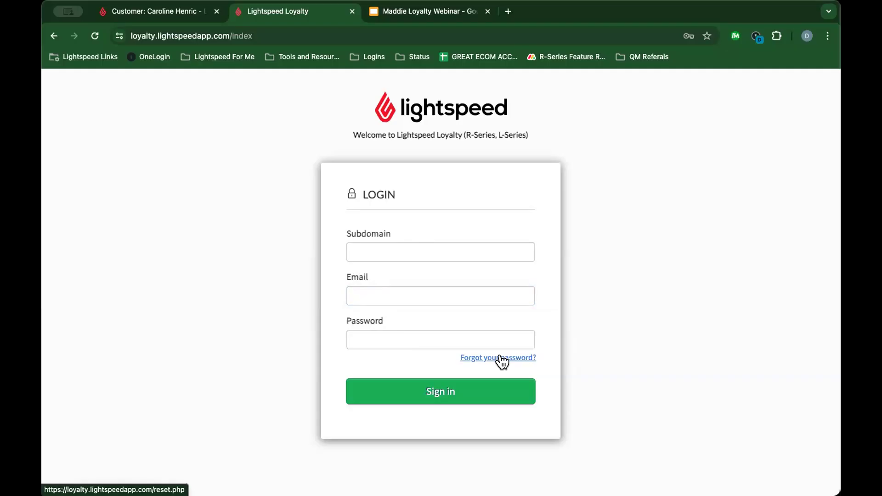
left_click(361, 250)
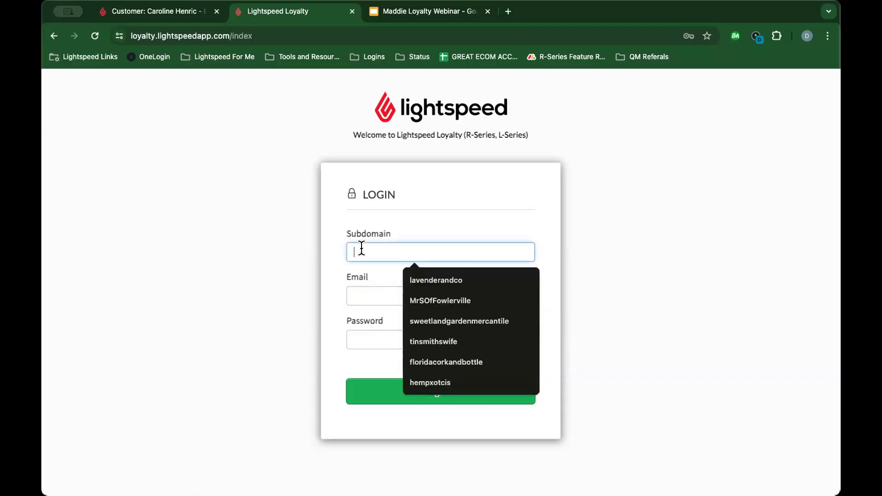
left_click(420, 281)
left_click(393, 294)
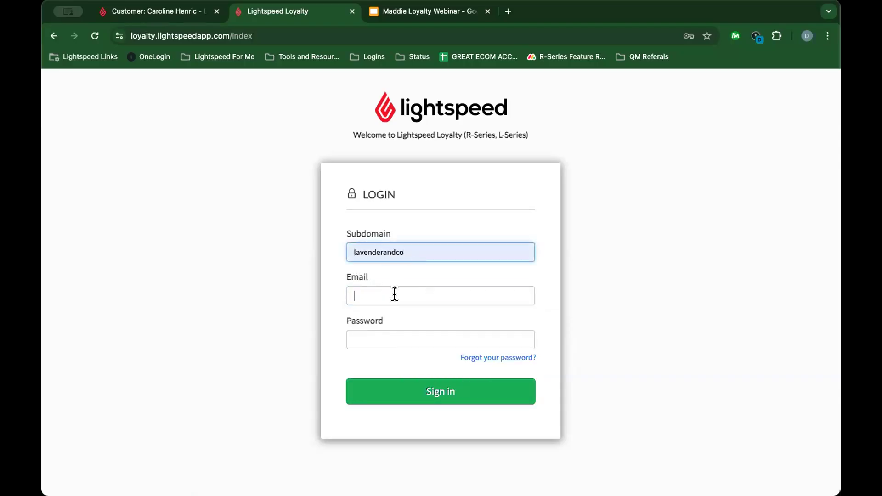
left_click(437, 324)
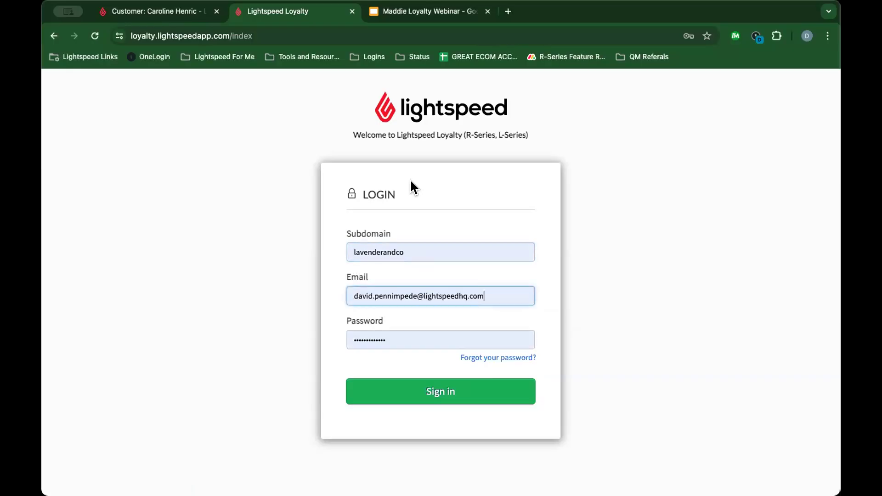
left_click(388, 403)
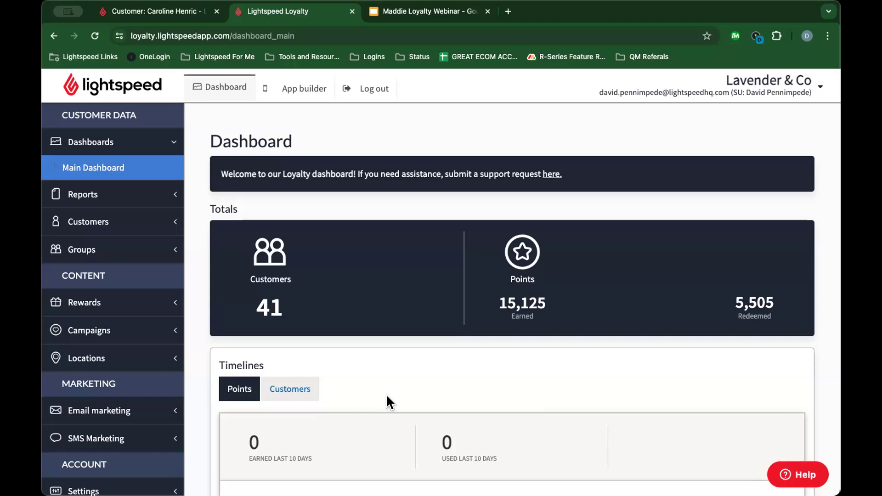
Step: Open Settings > Retail POS (R-Series) to confirm the link to Lavender & Co. Montreal
scroll(145, 282, "down", 6)
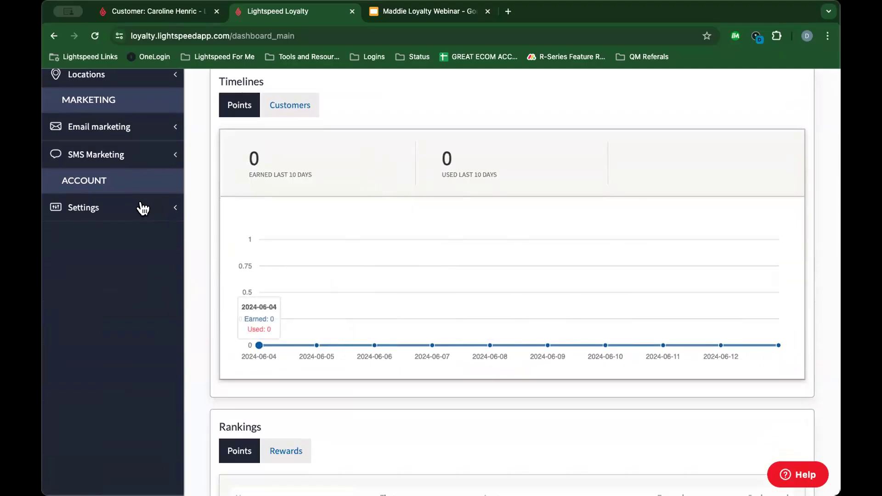
scroll(127, 205, "up", 6)
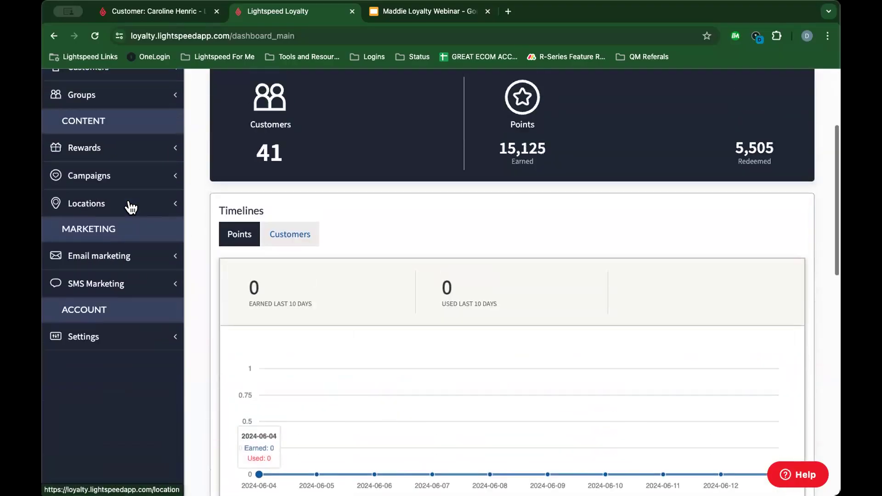
scroll(124, 229, "down", 6)
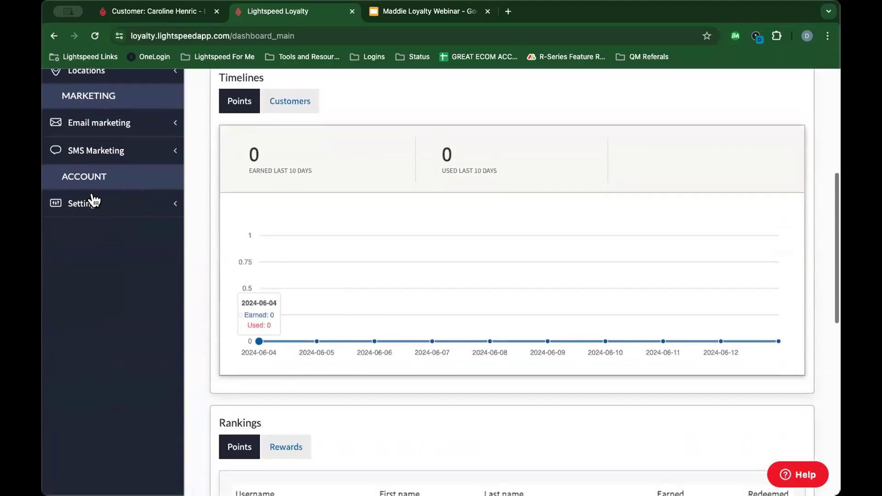
left_click(93, 208)
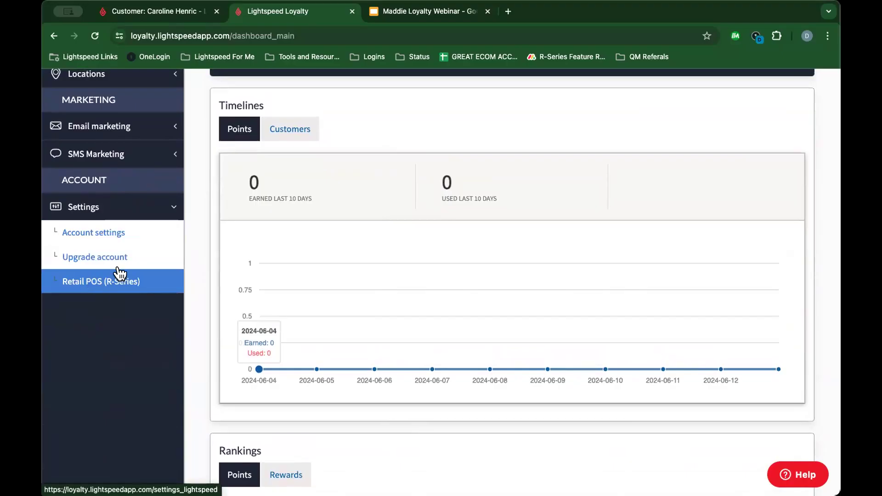
left_click(57, 280)
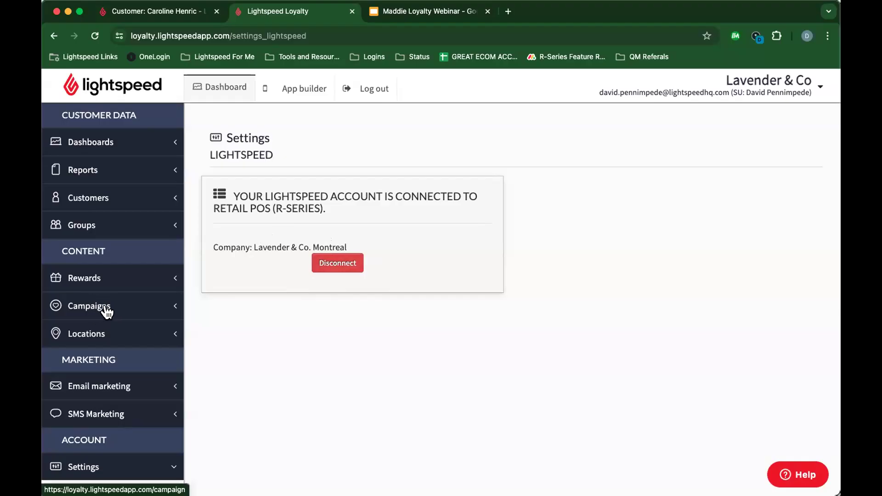
Step: Open Campaigns > Manage campaigns and scroll to the Pay + Earn and VIPs spending campaigns
left_click(76, 308)
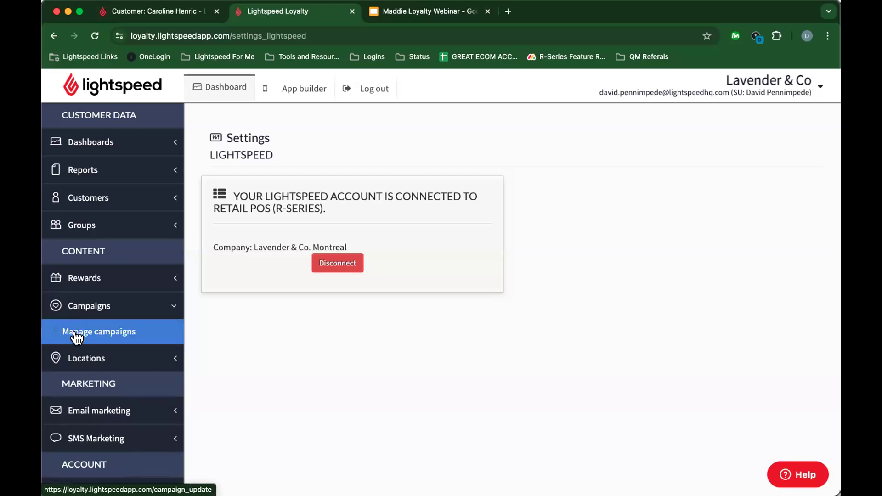
left_click(83, 333)
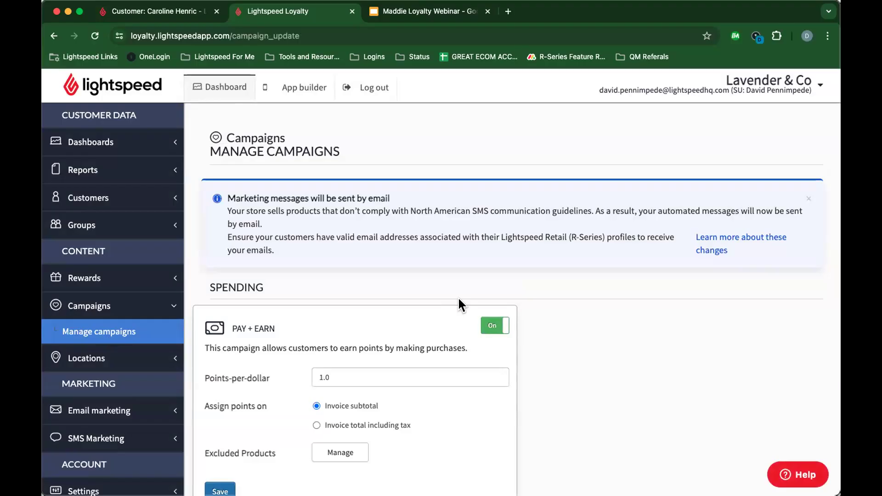
scroll(459, 300, "down", 5)
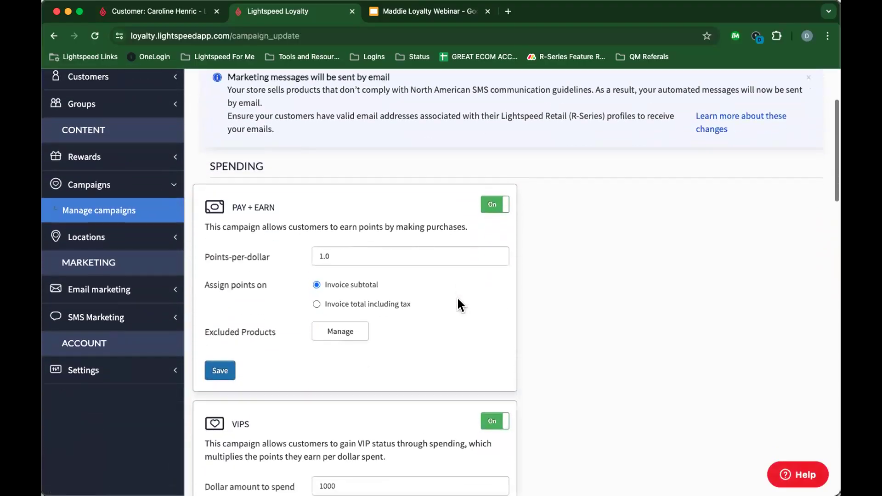
scroll(459, 303, "down", 3)
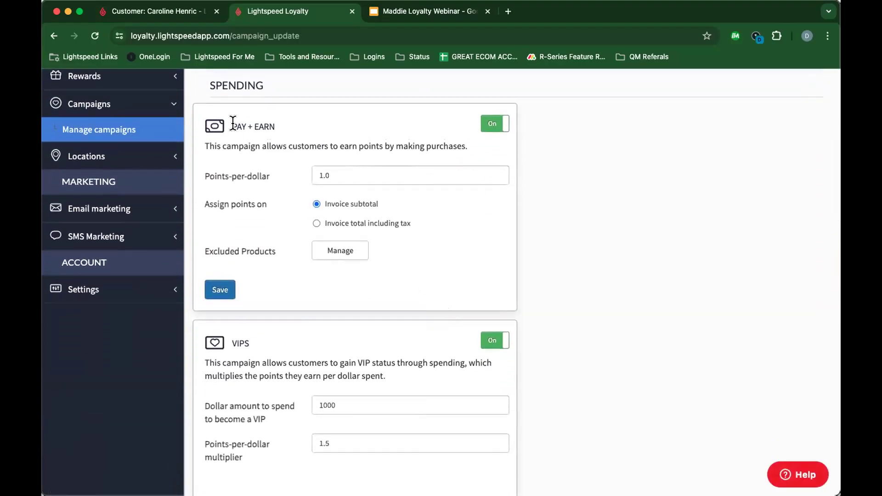
left_click_drag(233, 123, 284, 123)
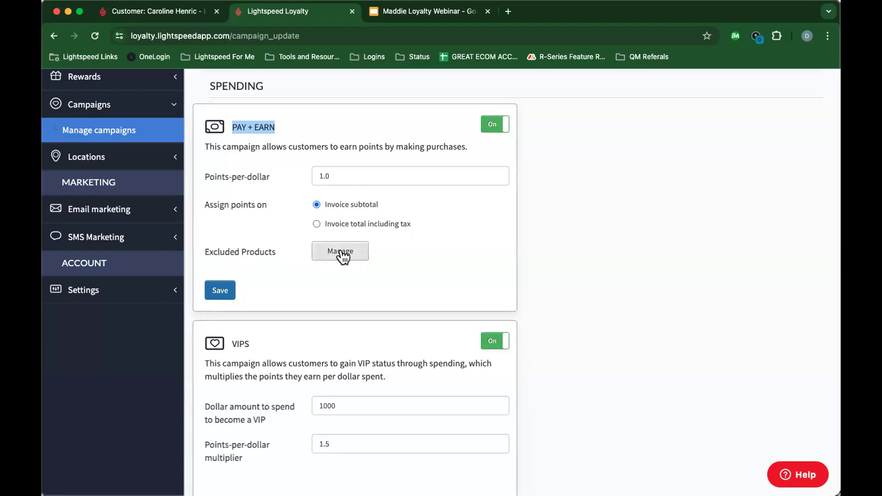
left_click(320, 252)
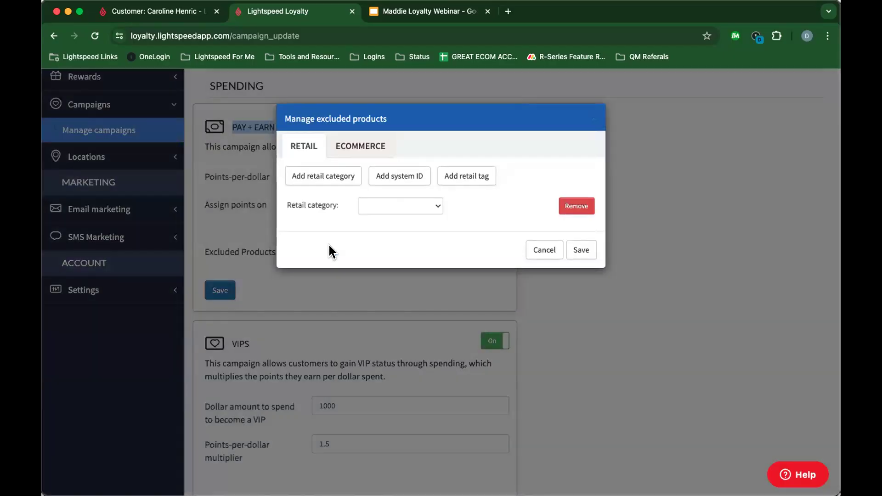
left_click(353, 150)
left_click(304, 147)
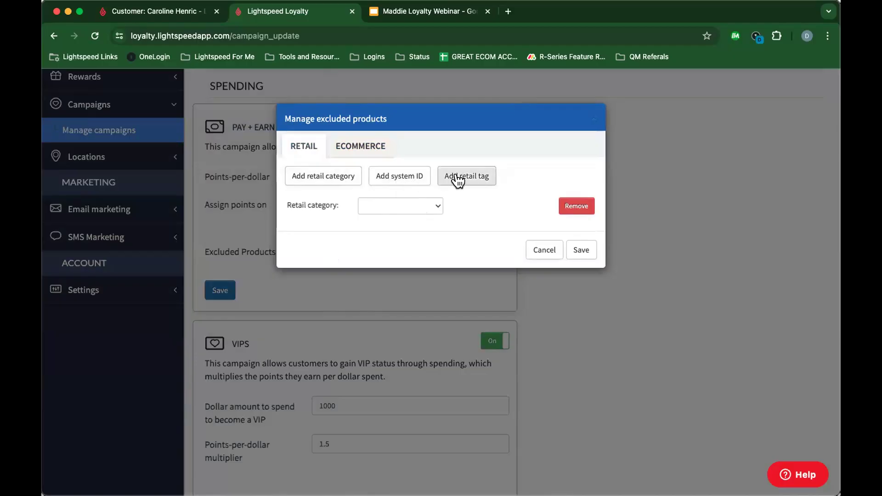
left_click(362, 150)
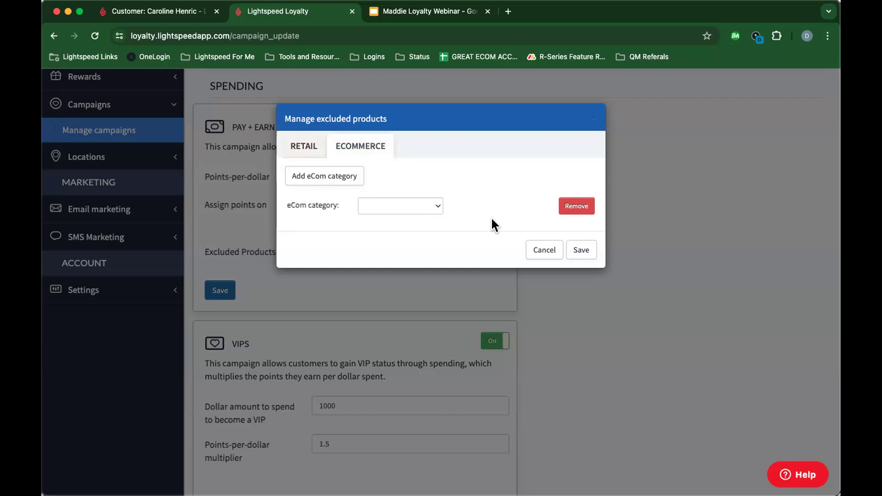
left_click(543, 252)
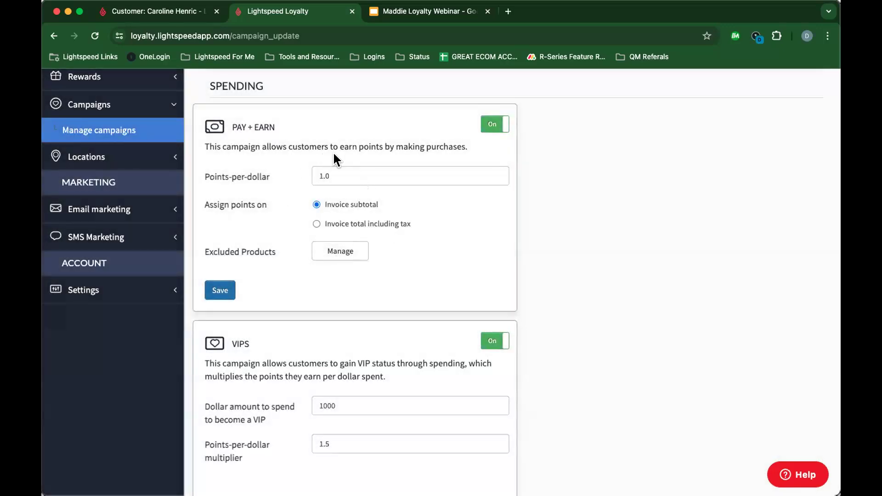
Step: Change the VIPS campaign's points-per-dollar multiplier from 1.5 to 1.3
scroll(283, 177, "down", 2)
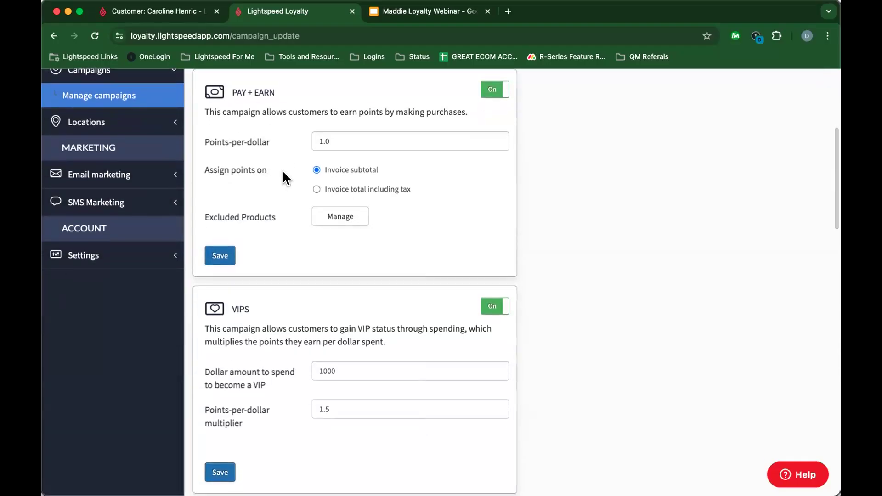
scroll(282, 169, "down", 5)
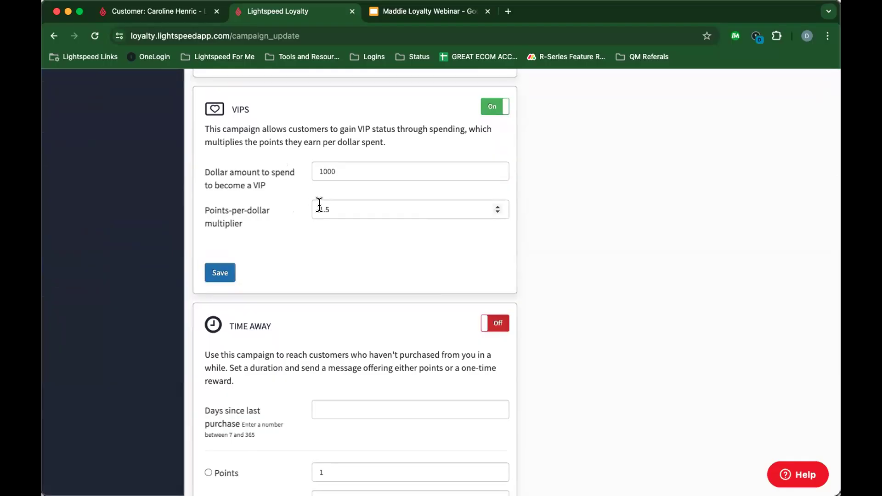
scroll(312, 206, "up", 3)
scroll(306, 209, "up", 2)
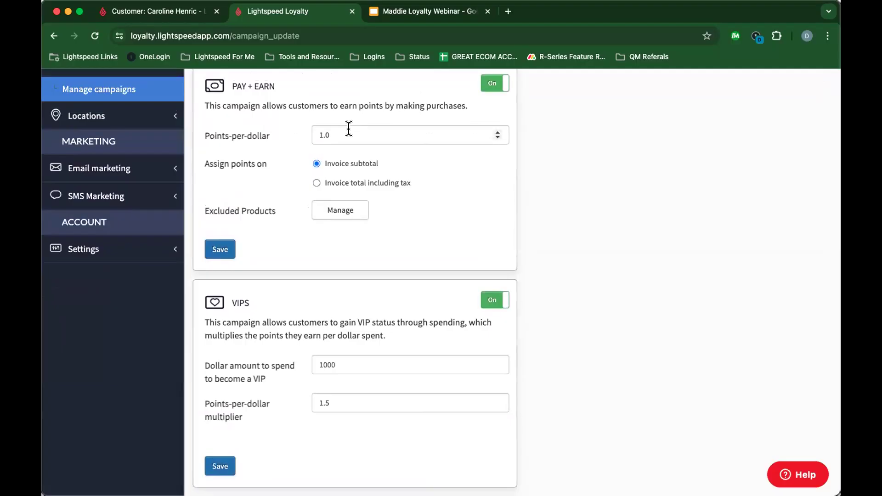
scroll(212, 103, "up", 2)
scroll(240, 172, "down", 7)
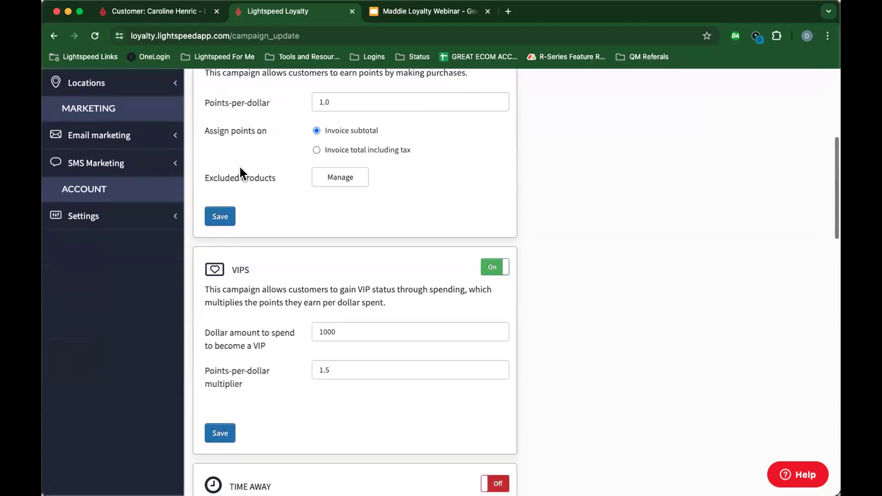
left_click(350, 222)
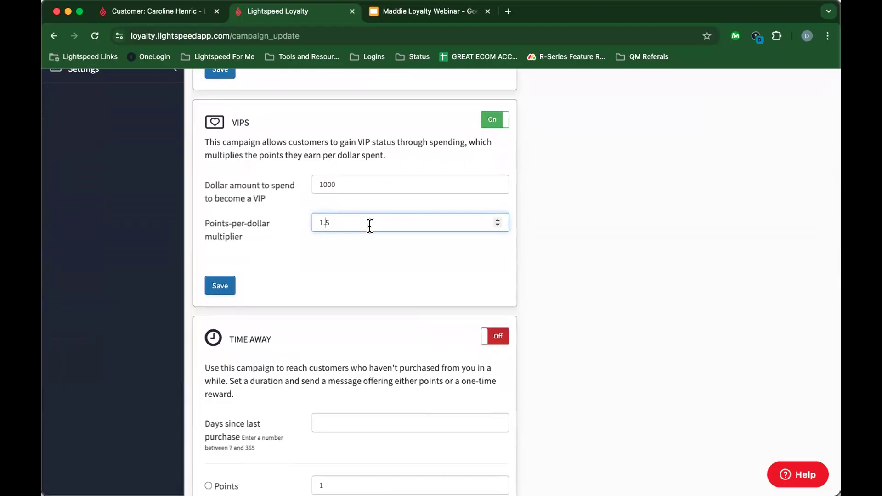
scroll(370, 225, "down", 7)
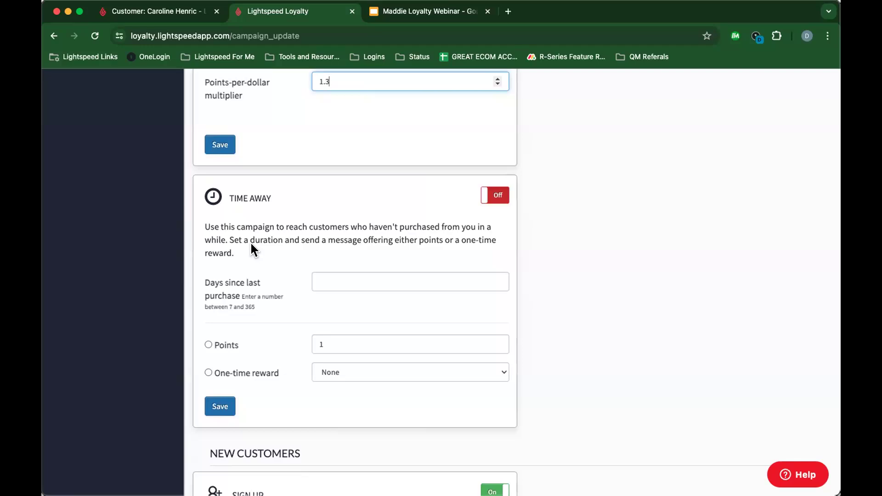
Step: Enter 60 as the Time Away campaign's days since last purchase
left_click(350, 280)
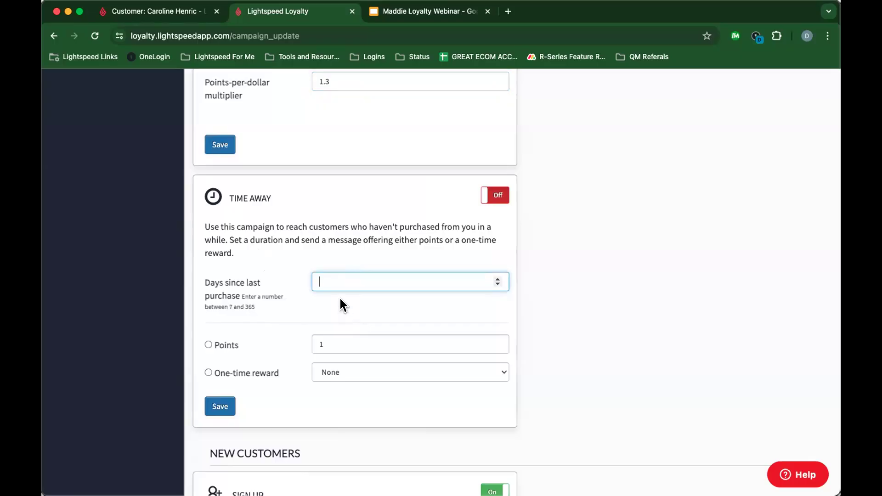
type("60")
left_click(414, 310)
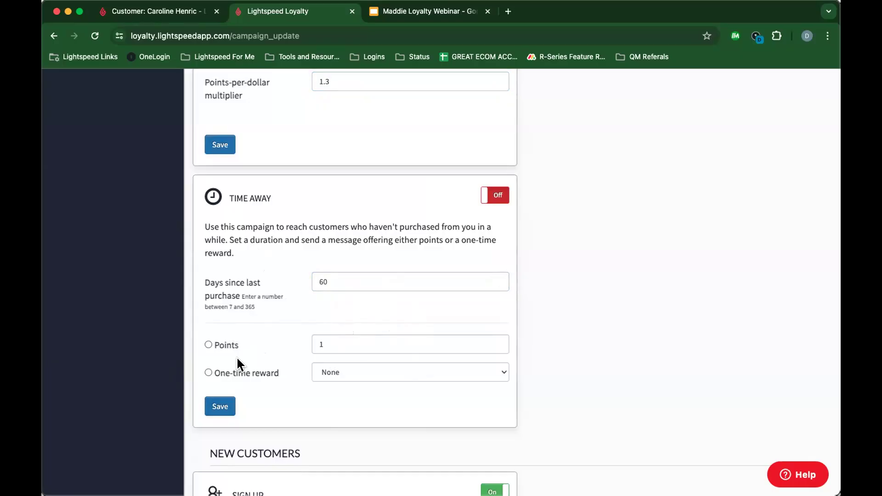
scroll(237, 364, "down", 4)
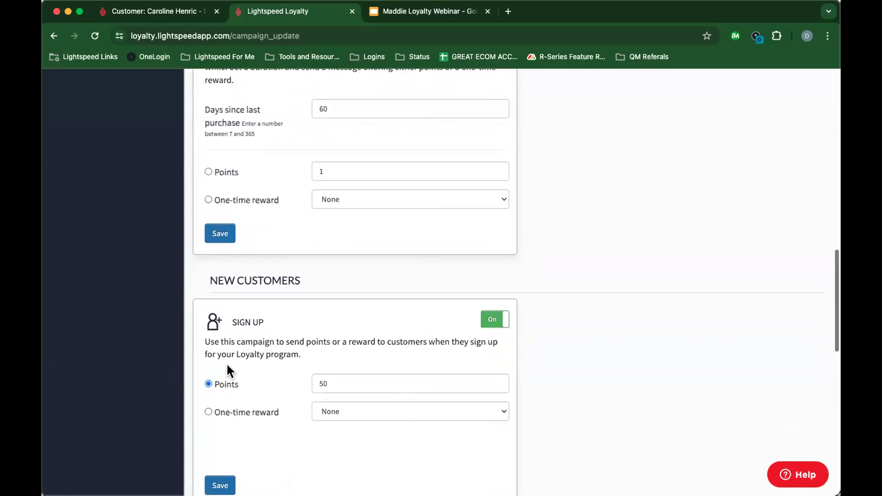
Step: Set the Sign Up campaign's bonus to 50 points
scroll(228, 370, "down", 2)
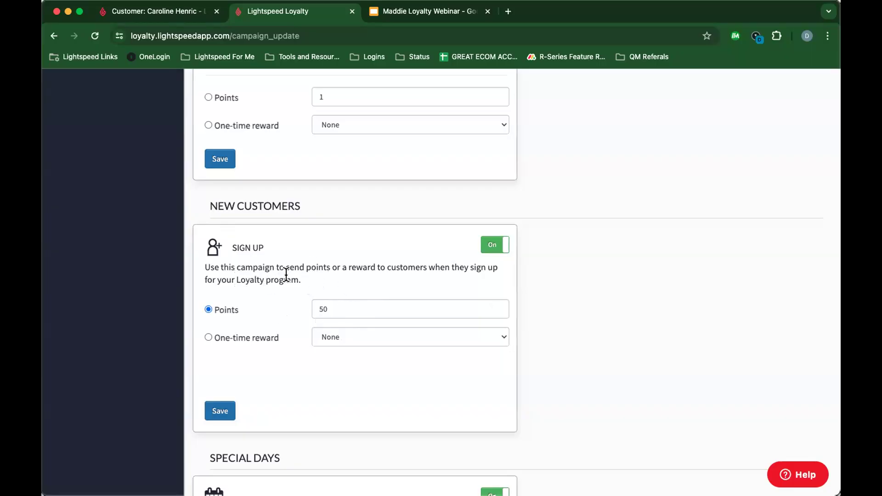
left_click(336, 306)
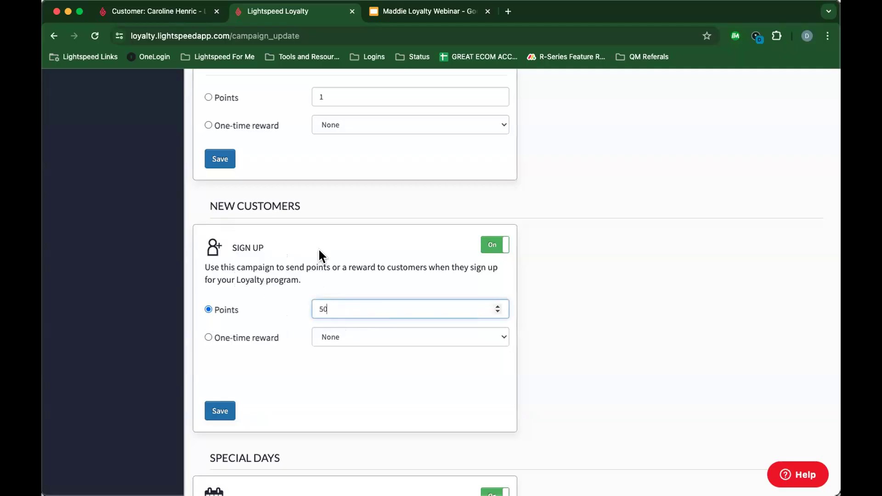
scroll(287, 262, "down", 2)
scroll(286, 265, "down", 5)
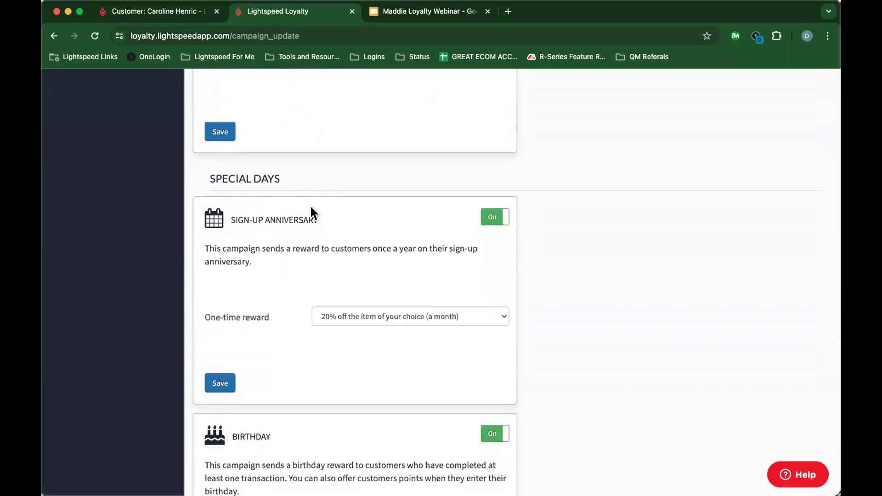
Step: Review the Sign-Up Anniversary (20% off an item) and Birthday campaigns
scroll(303, 211, "down", 1)
scroll(345, 243, "down", 4)
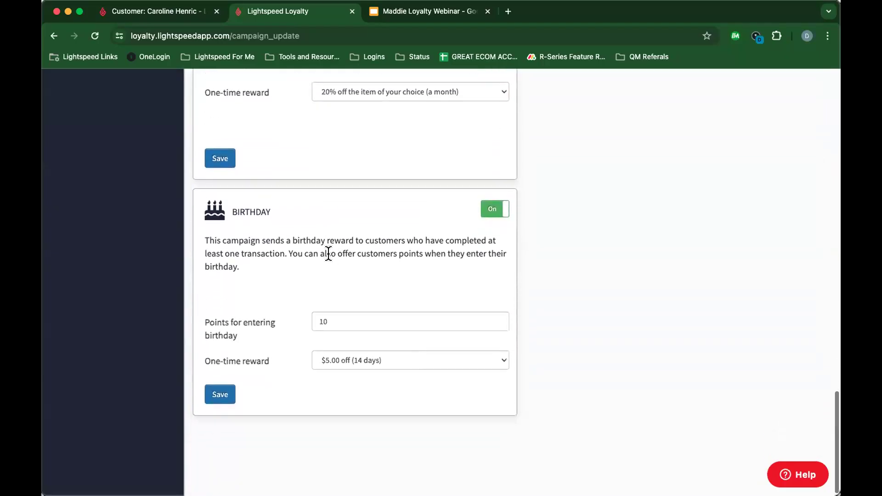
scroll(274, 201, "up", 1)
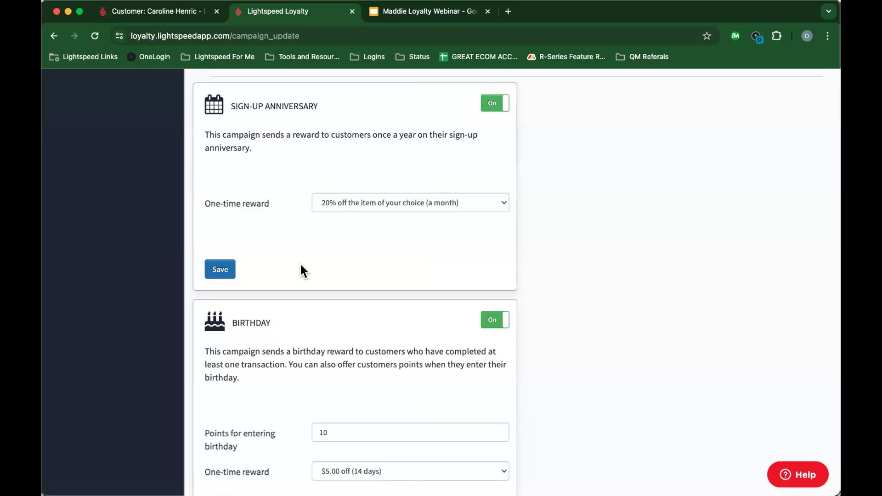
scroll(278, 326, "down", 4)
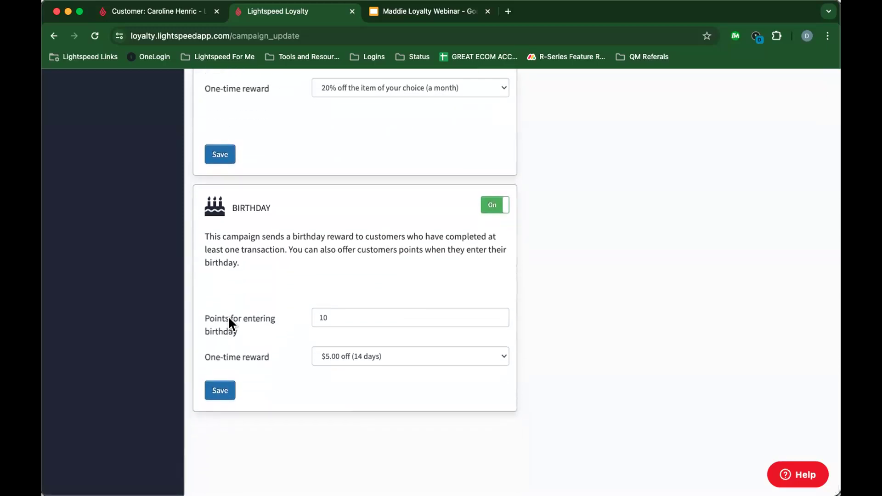
left_click(349, 318)
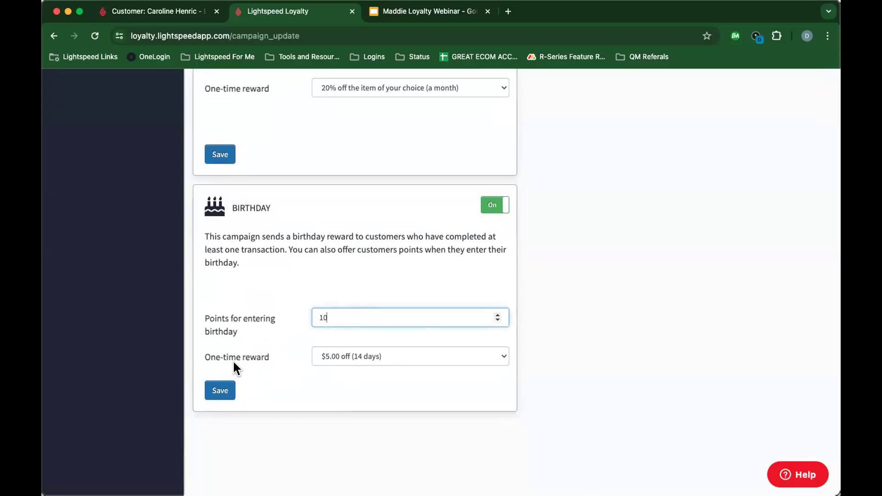
Step: Open Rewards > Manage point rewards to list the point rewards
scroll(241, 334, "up", 15)
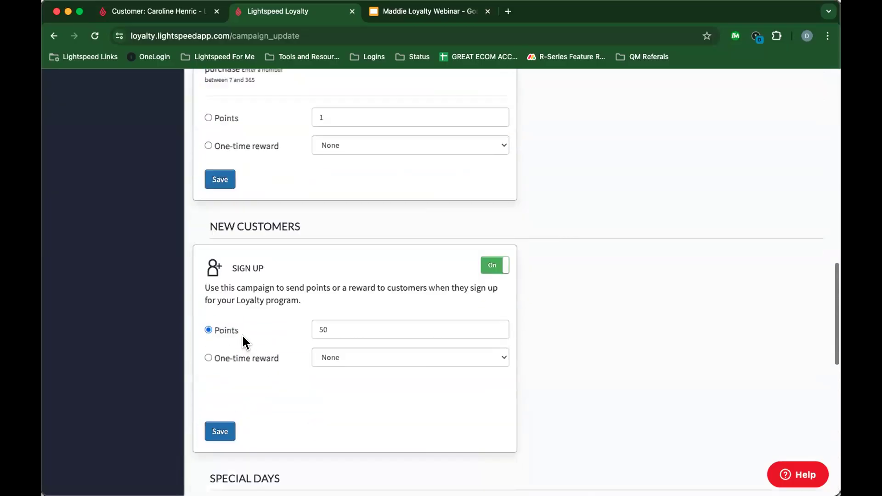
scroll(241, 334, "up", 8)
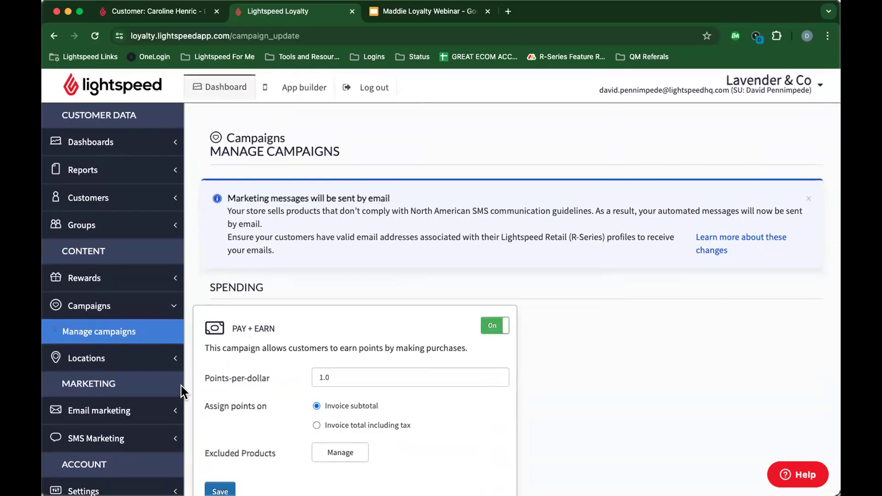
left_click(84, 276)
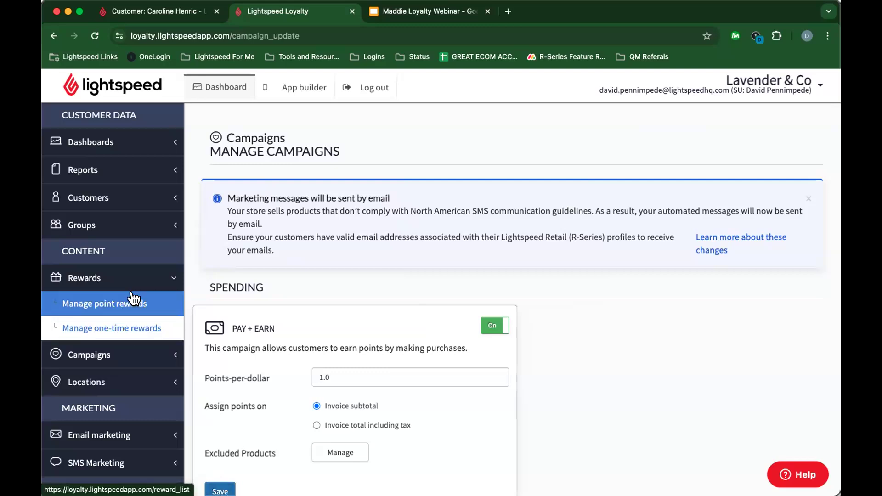
left_click(106, 304)
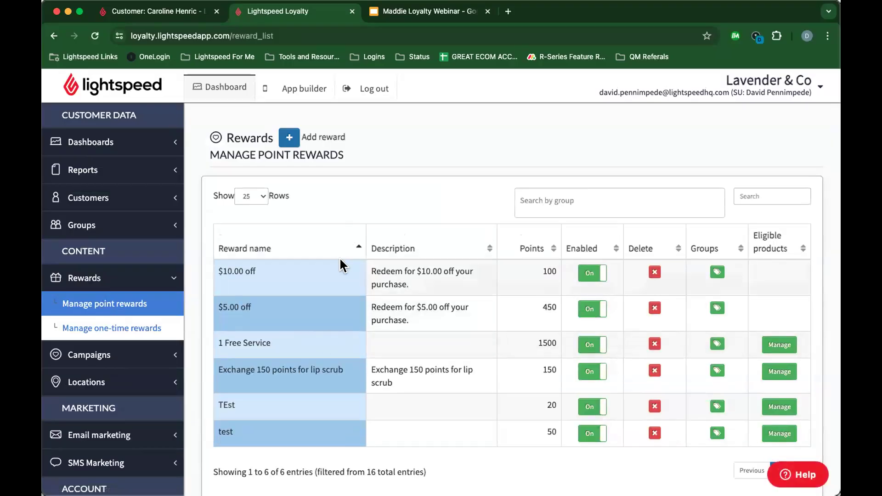
Step: Check and save the $10.00 off reward's groups, then open the Add a reward form
scroll(331, 369, "down", 2)
scroll(331, 368, "up", 2)
scroll(331, 369, "up", 1)
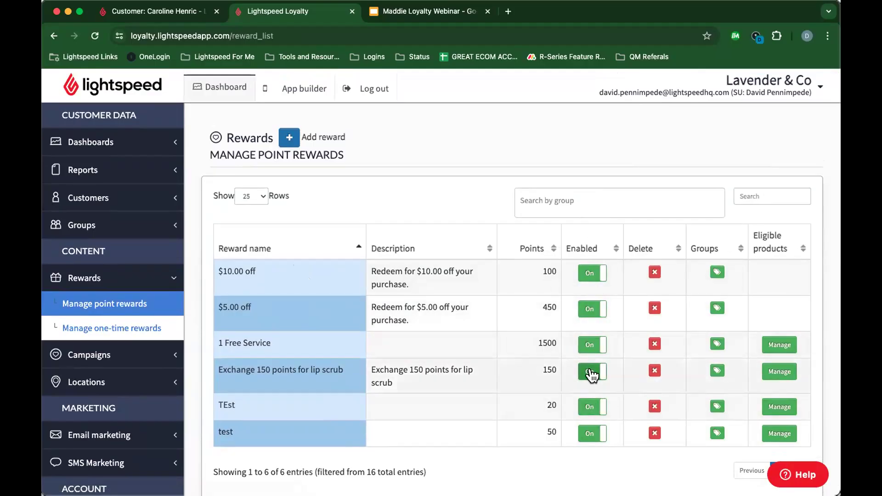
left_click(714, 273)
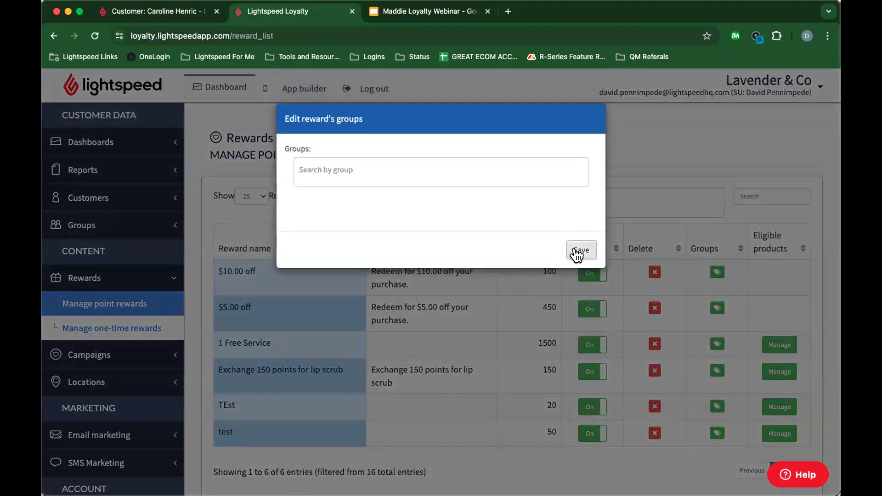
left_click(578, 252)
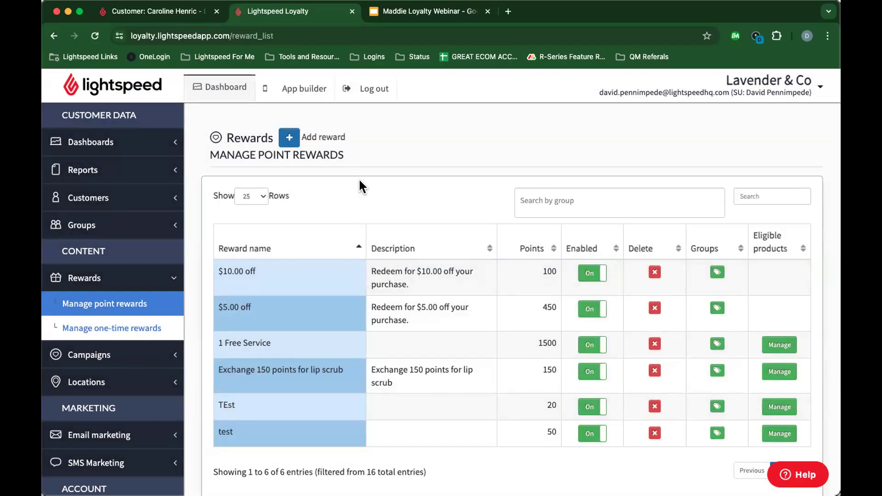
left_click(290, 138)
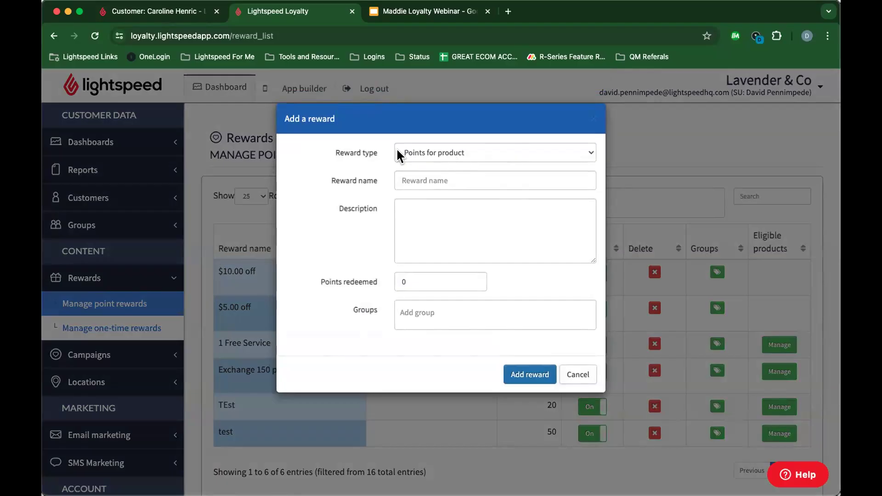
Step: Create a Points for product reward 'Free Product', described 'One free Product', costing 20 points
left_click(460, 152)
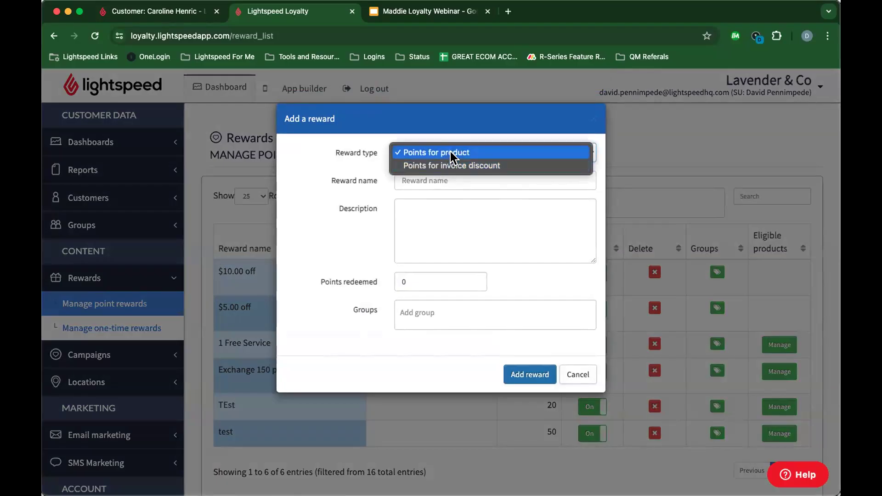
left_click(450, 152)
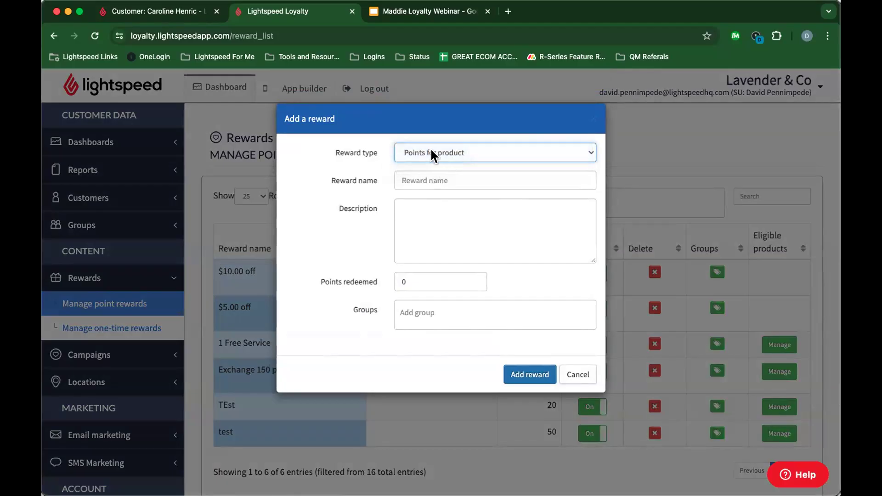
left_click(419, 180)
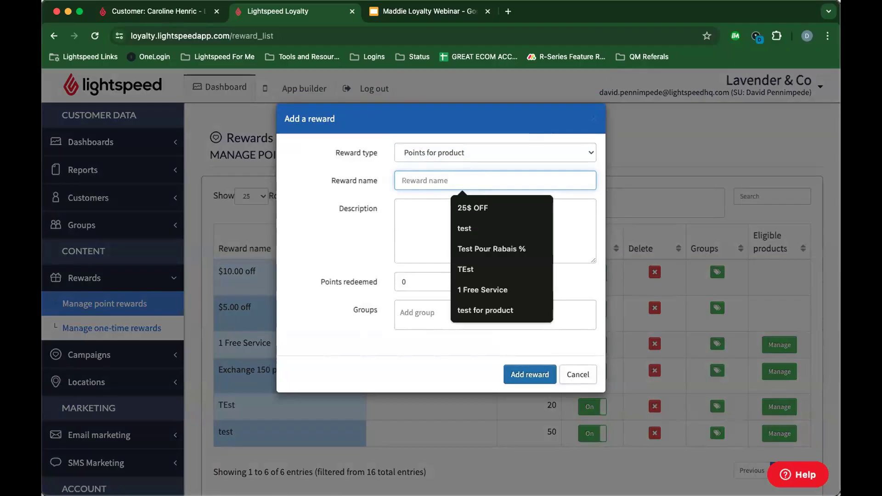
type("Free Product")
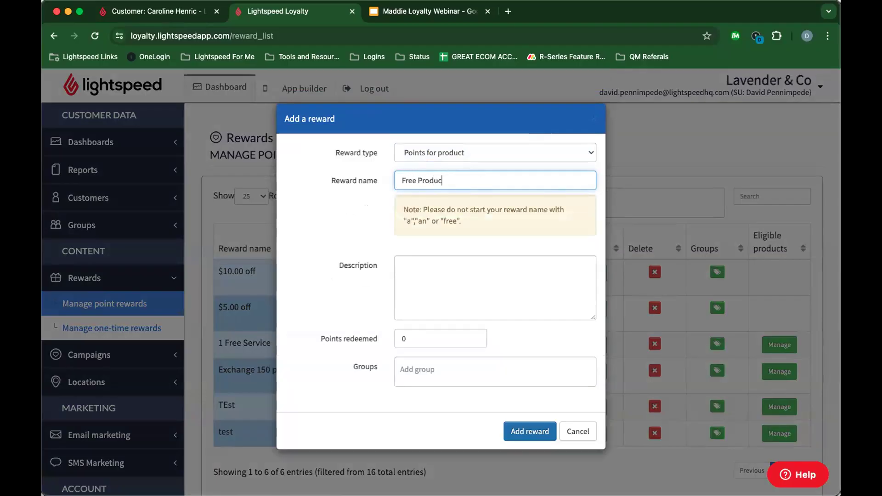
left_click(431, 272)
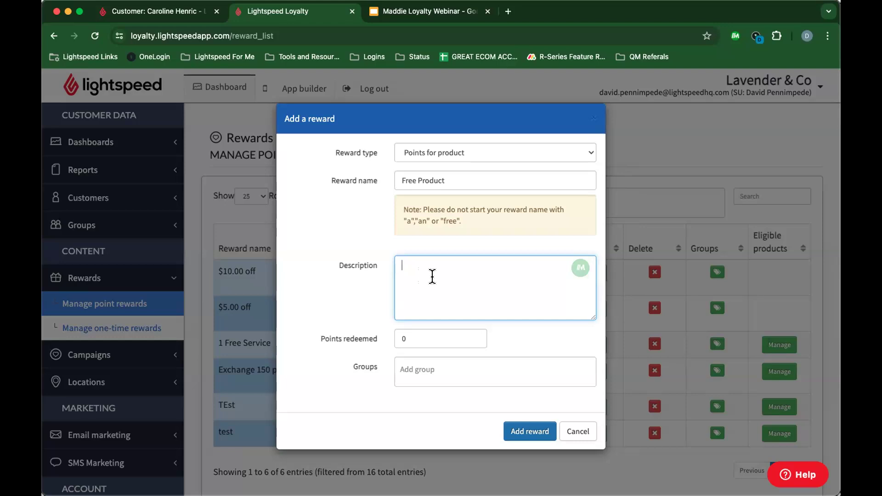
type("One free Product")
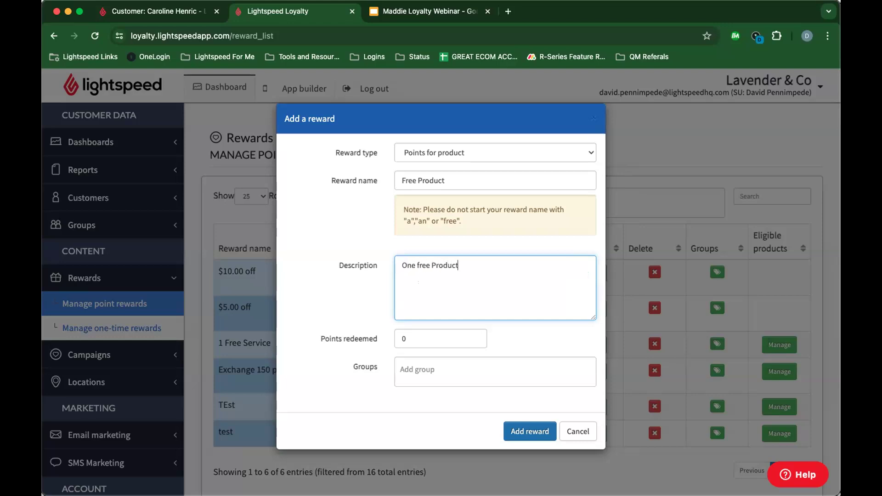
left_click(439, 335)
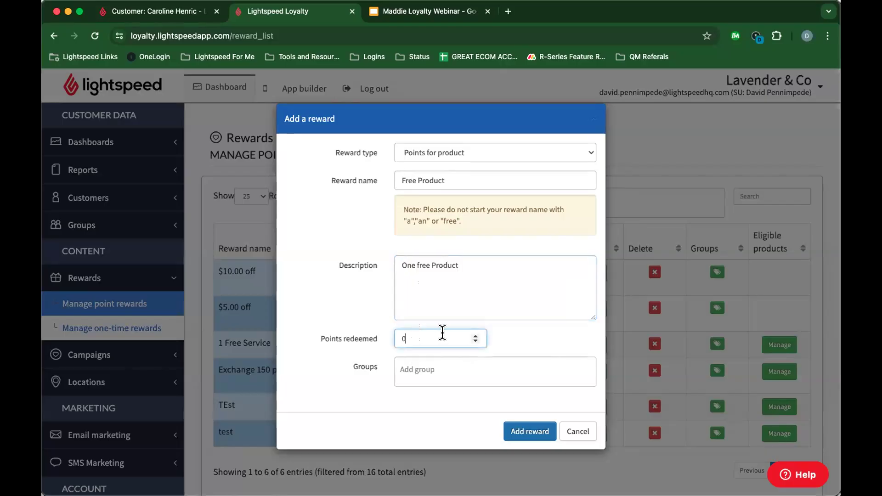
key("BackSpace")
type("20")
left_click(341, 272)
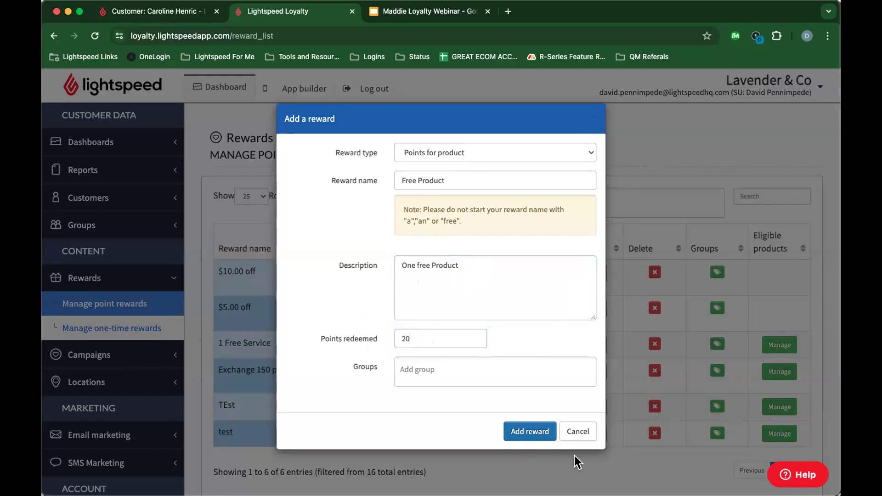
left_click(528, 432)
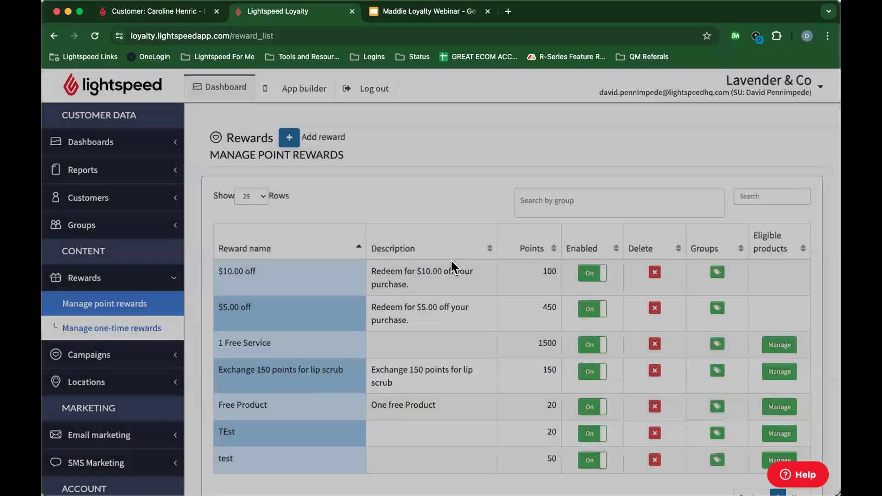
Step: Browse the Free Product reward's ECOMMERCE and RETAIL product options, then switch to the Retail customer record
scroll(266, 351, "down", 3)
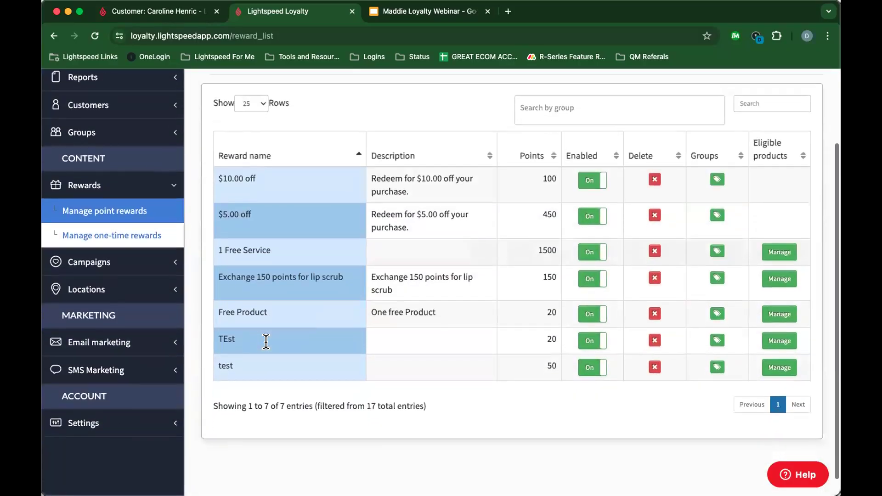
scroll(267, 349, "up", 2)
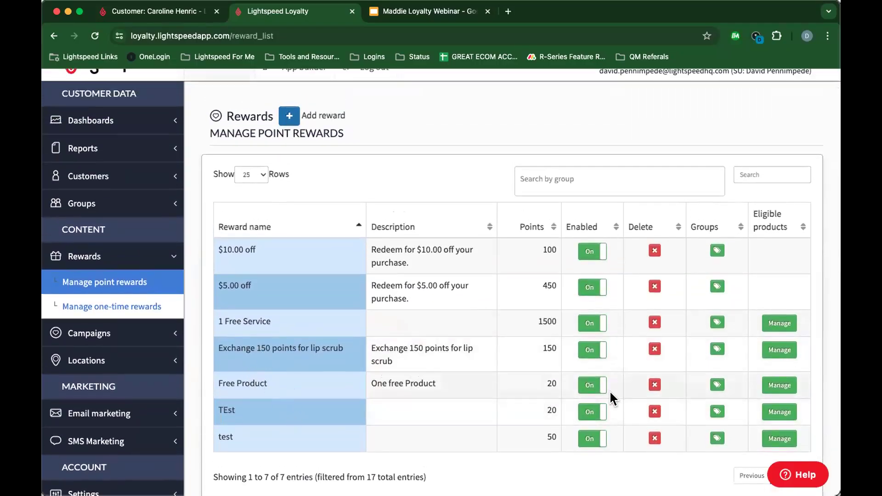
left_click(771, 387)
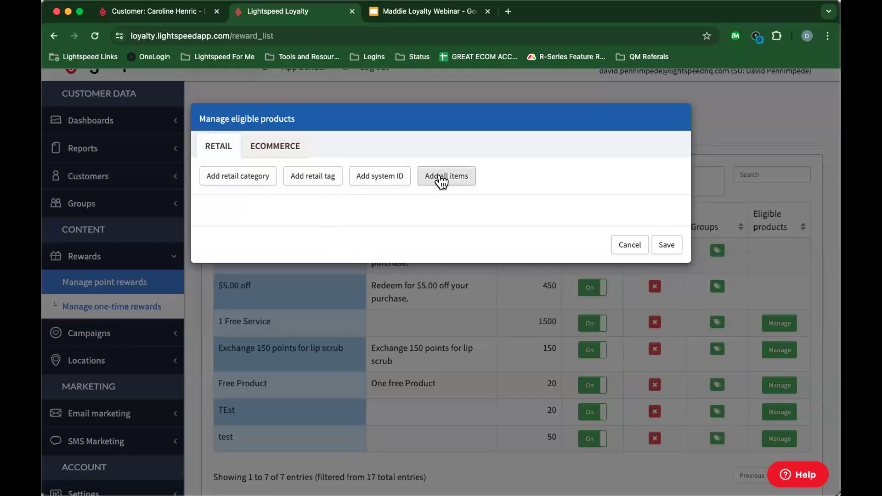
left_click(258, 156)
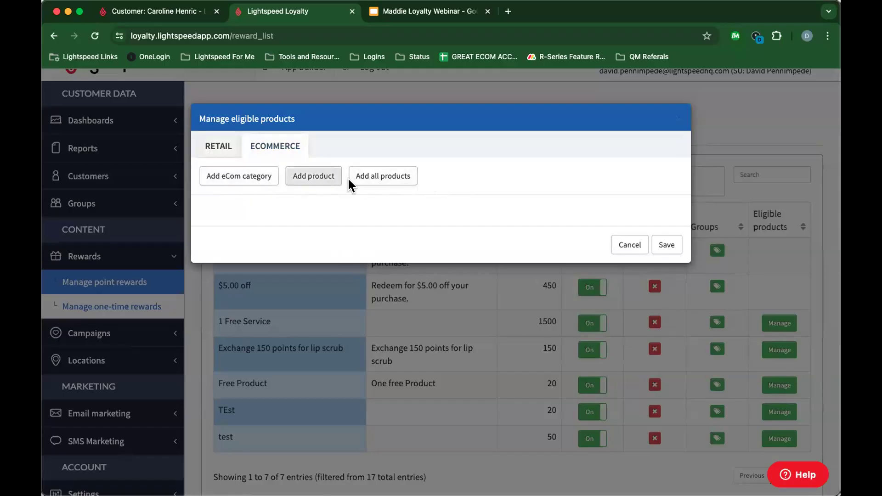
left_click(226, 143)
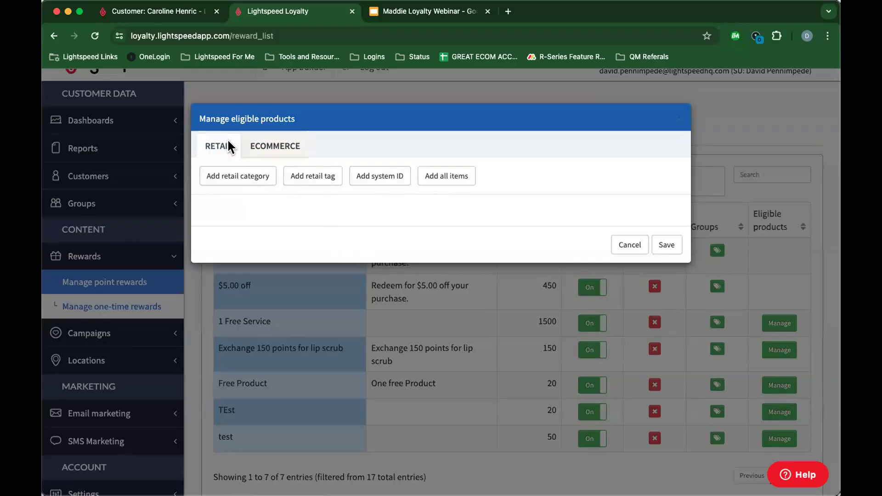
left_click(179, 13)
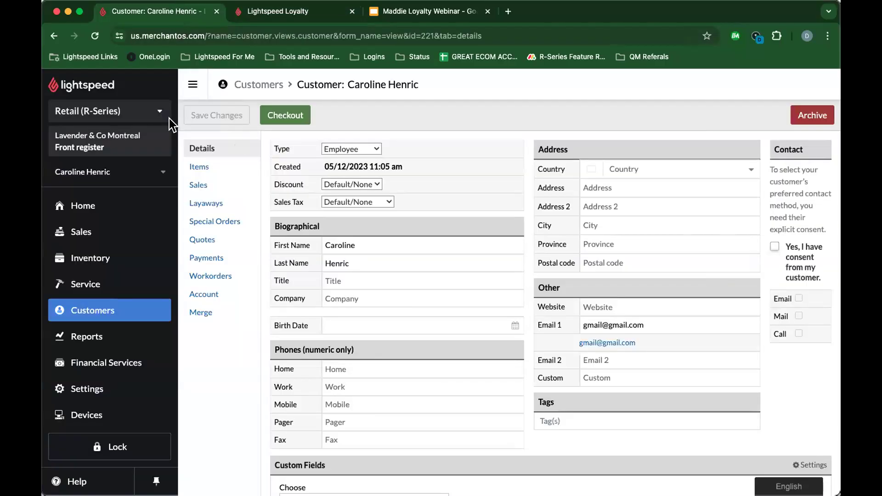
left_click(79, 258)
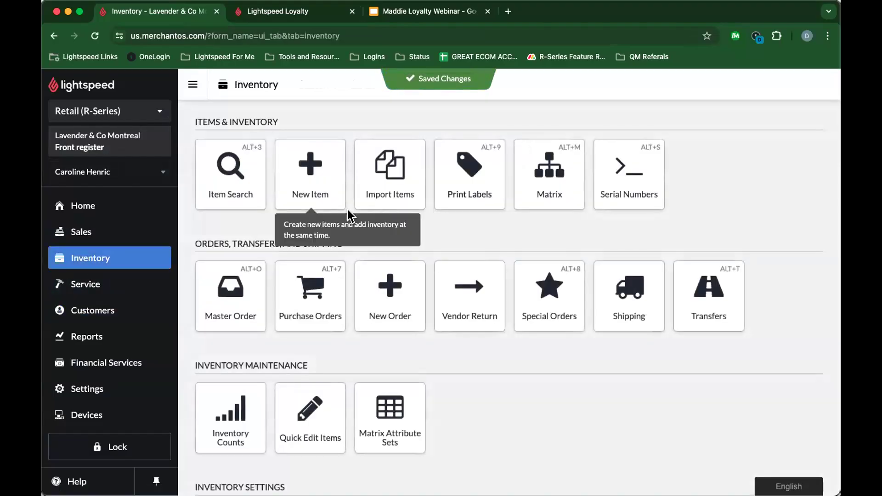
left_click(241, 179)
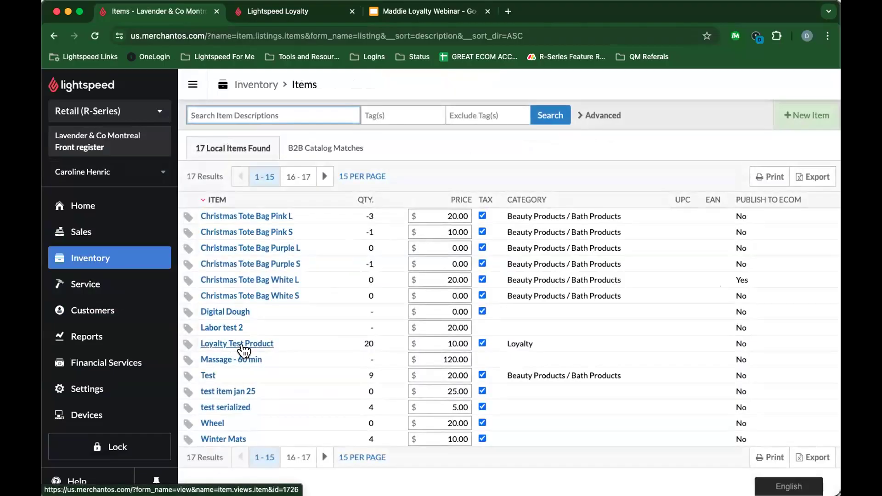
left_click(256, 343)
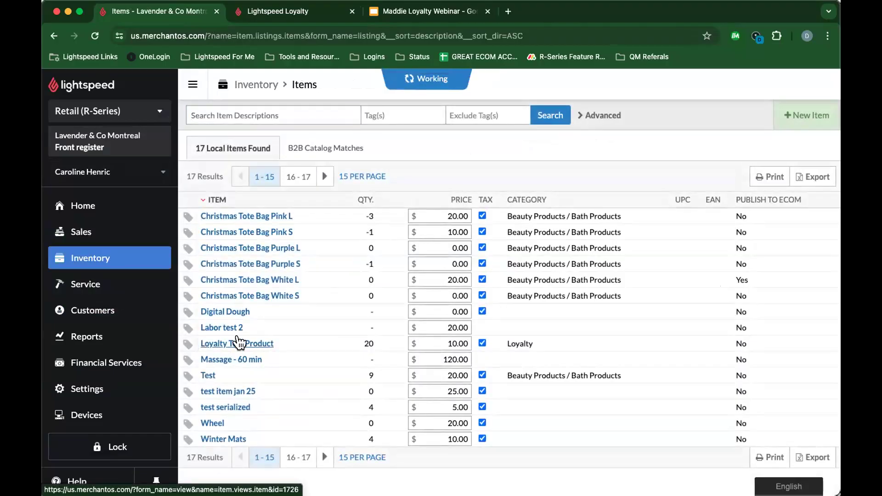
double_click(360, 219)
right_click(360, 216)
left_click(382, 242)
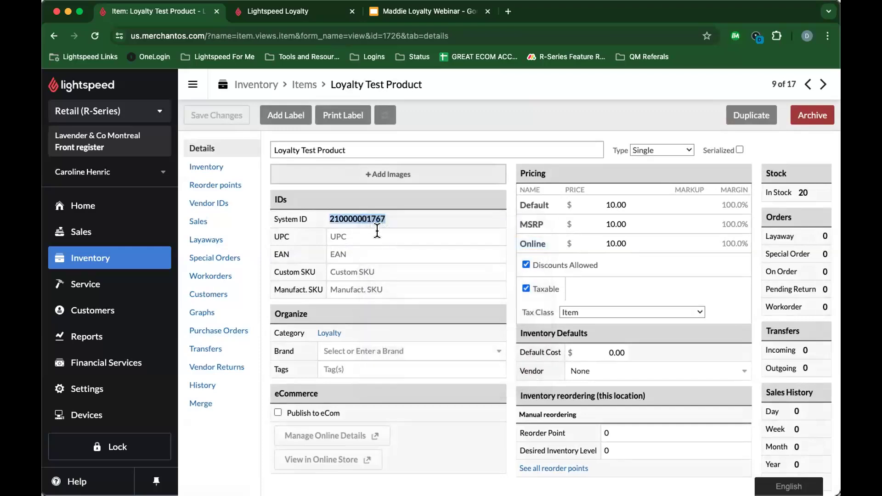
left_click(290, 15)
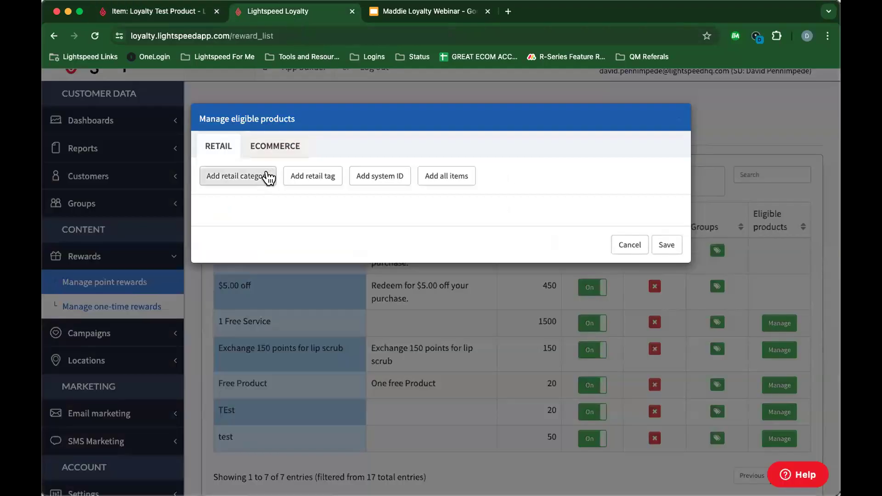
left_click(375, 177)
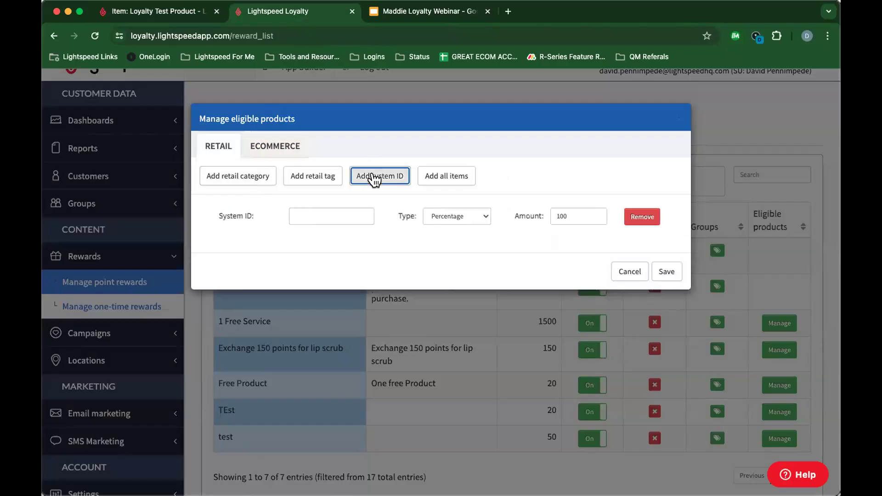
left_click(329, 214)
key("super+v")
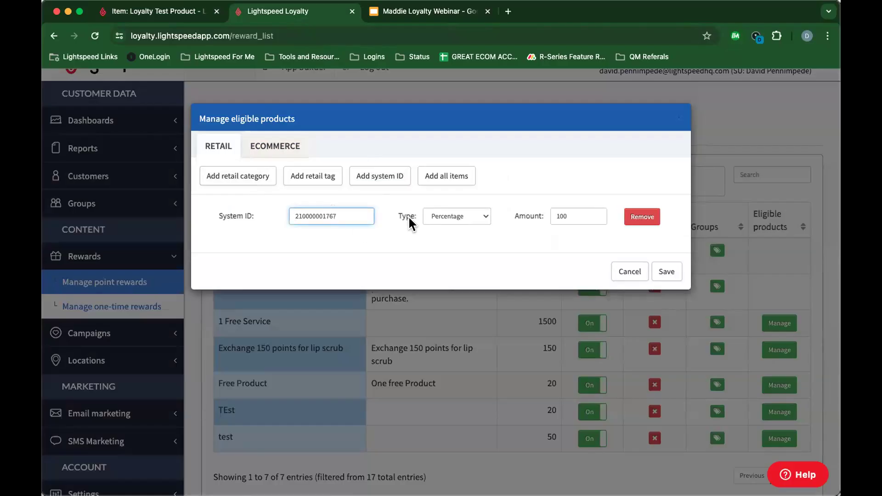
Step: Keep the discount type at Percentage with amount 100 and save the eligible product
left_click(456, 211)
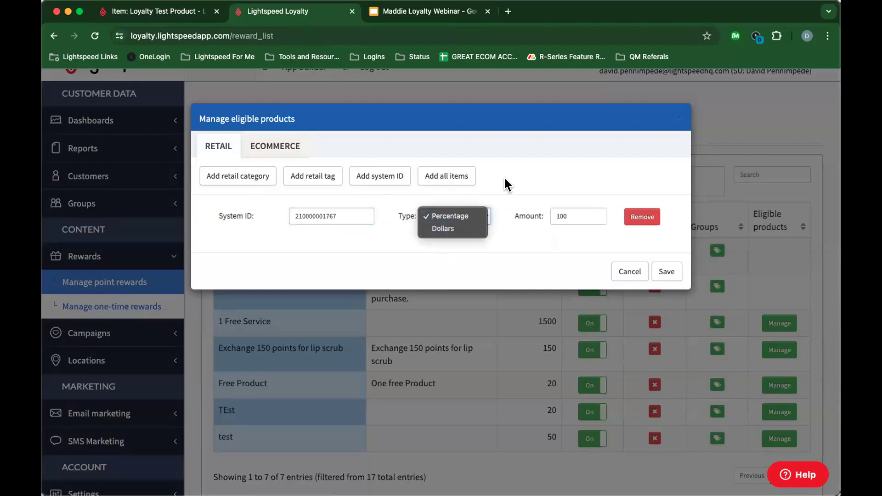
left_click(504, 175)
left_click(464, 218)
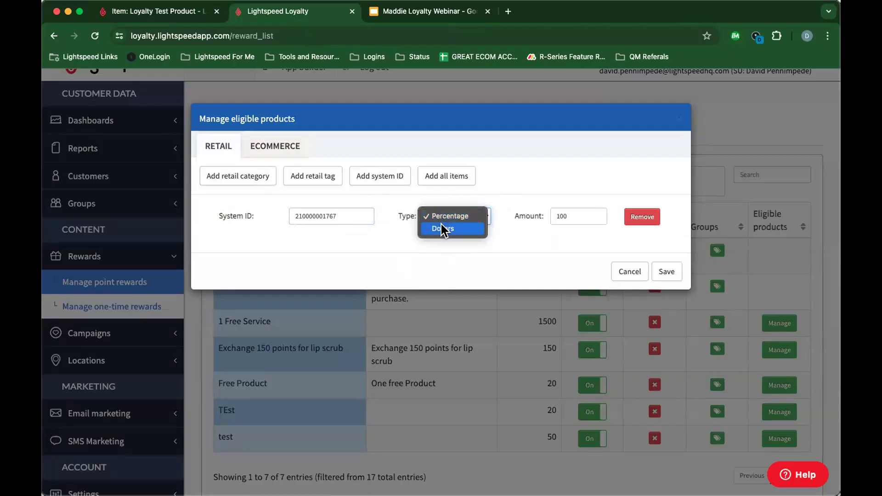
left_click(441, 225)
left_click(572, 212)
left_click(459, 210)
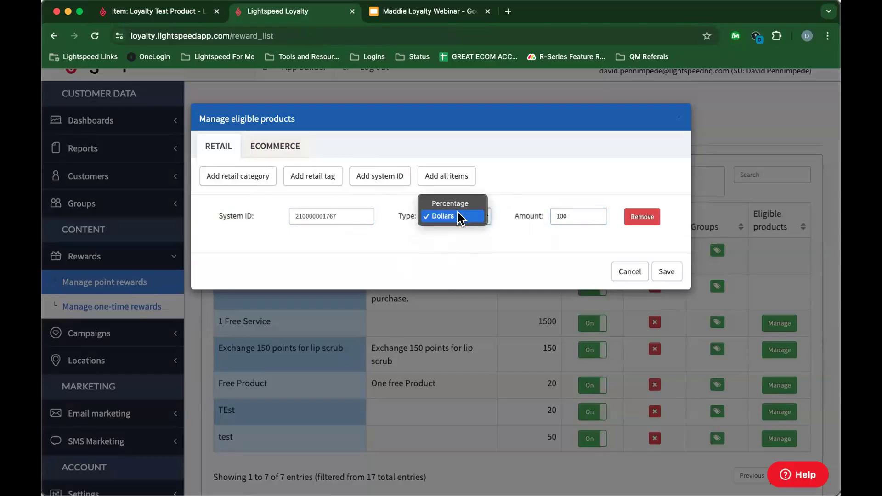
left_click(461, 203)
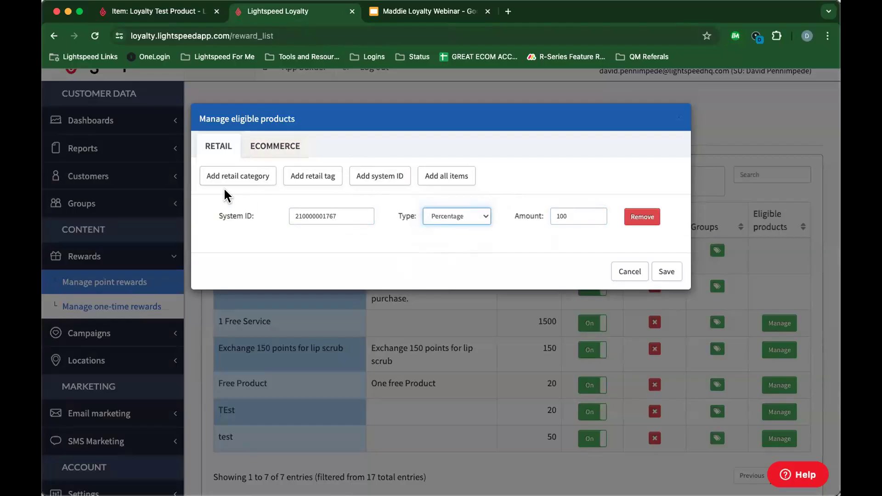
left_click(579, 214)
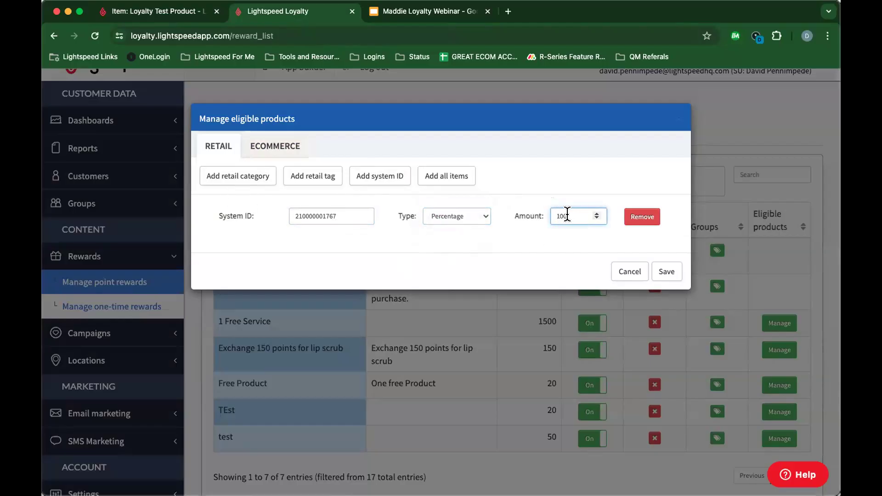
left_click(668, 272)
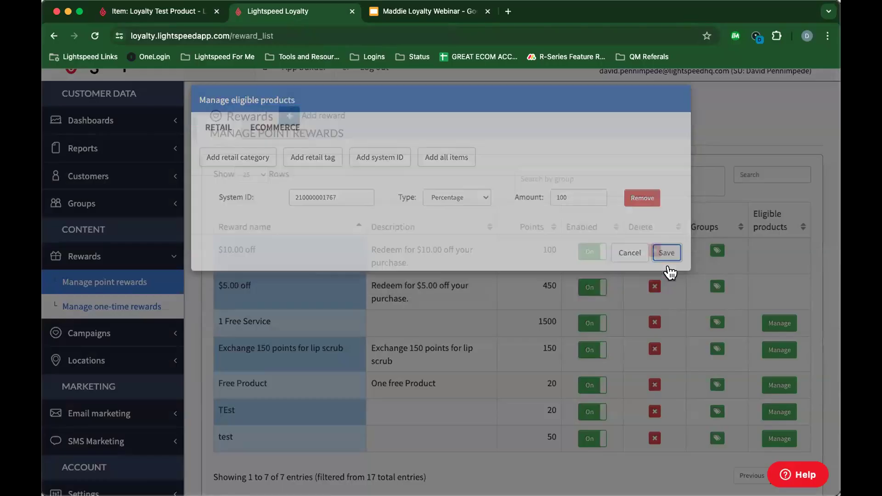
scroll(514, 289, "down", 2)
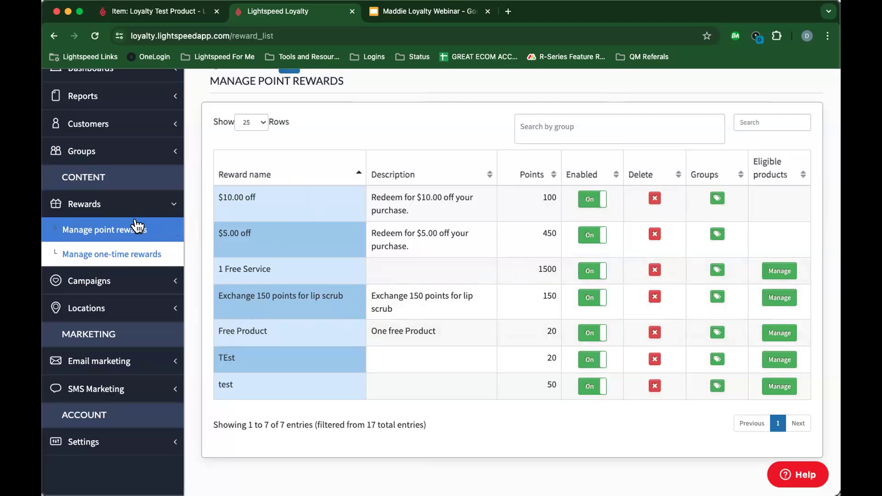
scroll(205, 222, "up", 2)
Step: Create a Points for invoice discount reward redeeming 10 points for $2.00 off
left_click(286, 107)
left_click(468, 153)
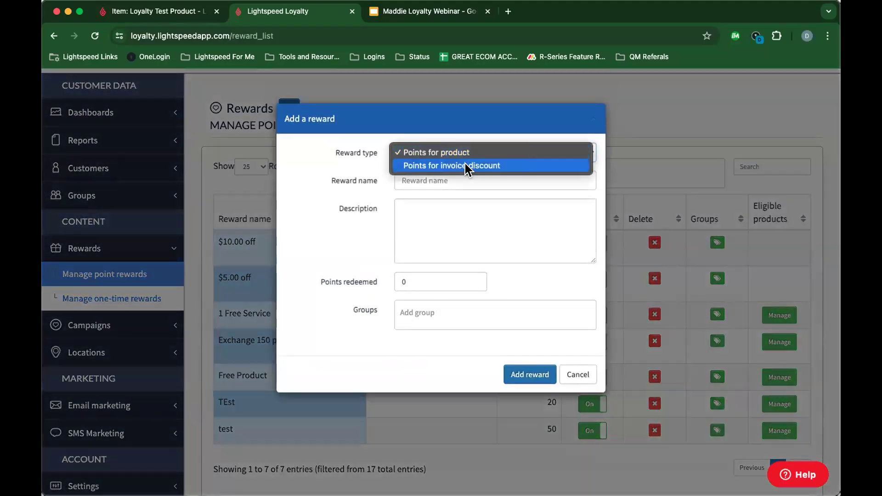
left_click(466, 165)
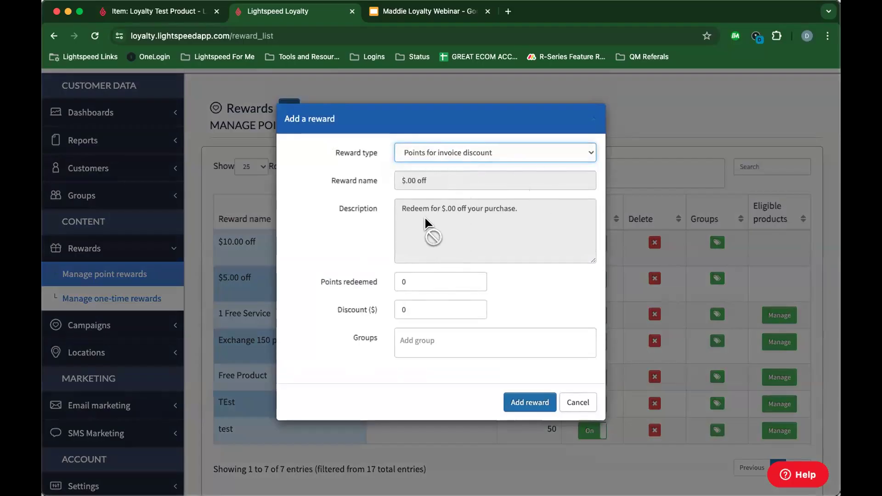
left_click(404, 280)
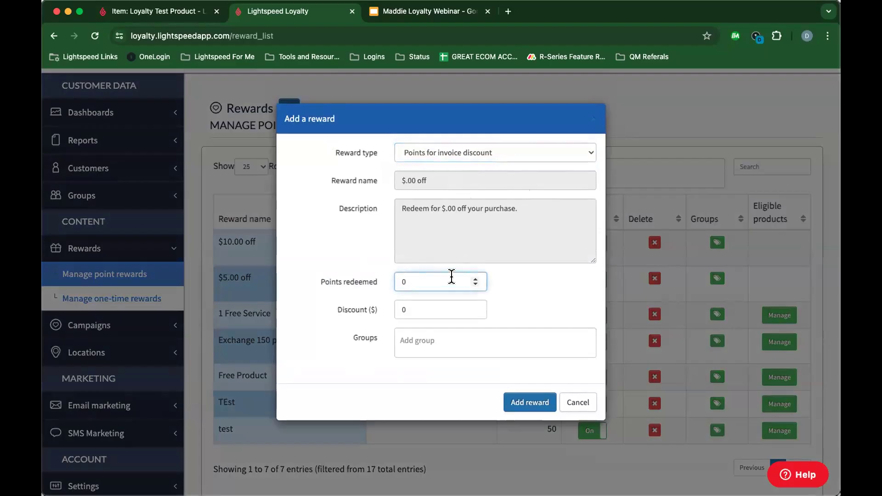
key("Return")
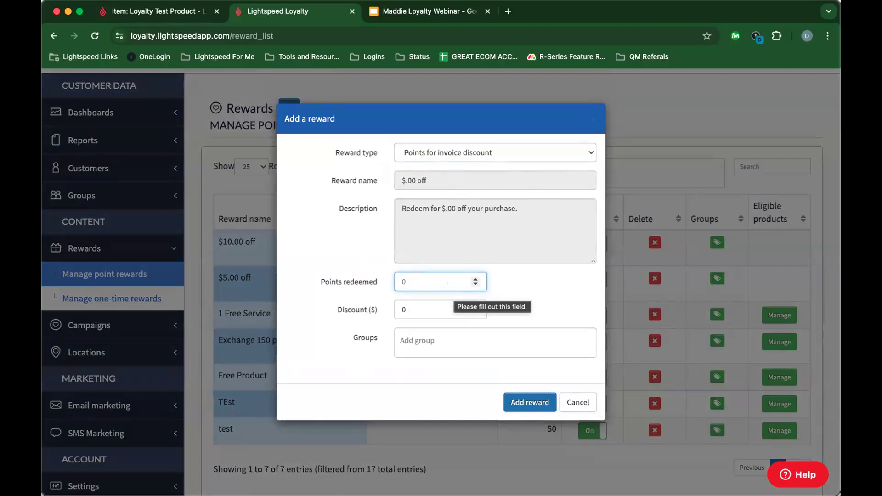
type("10")
left_click(430, 304)
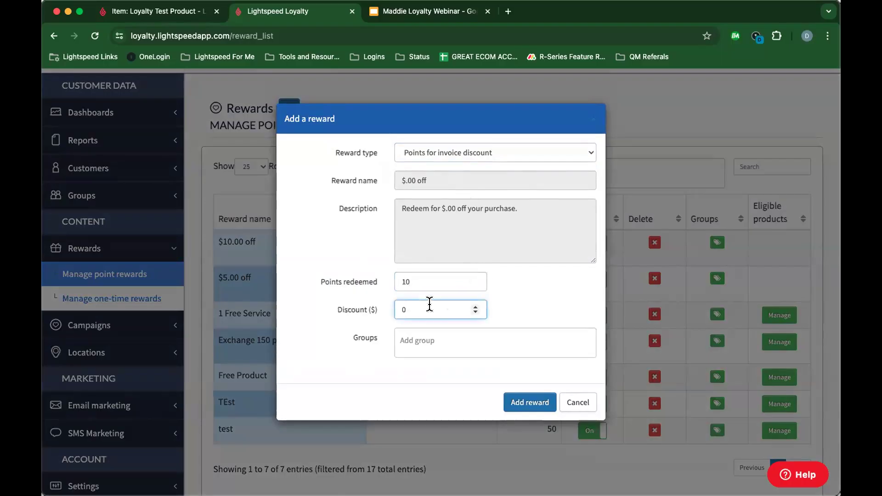
key("BackSpace")
type("2")
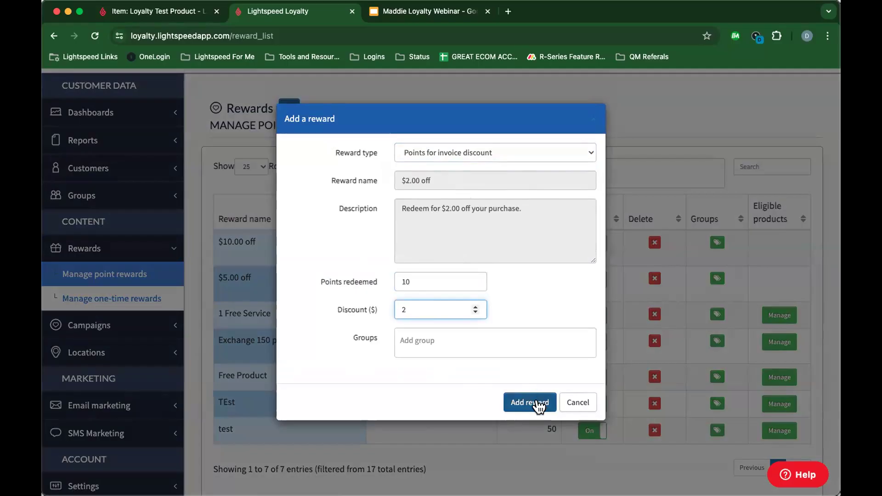
left_click(541, 403)
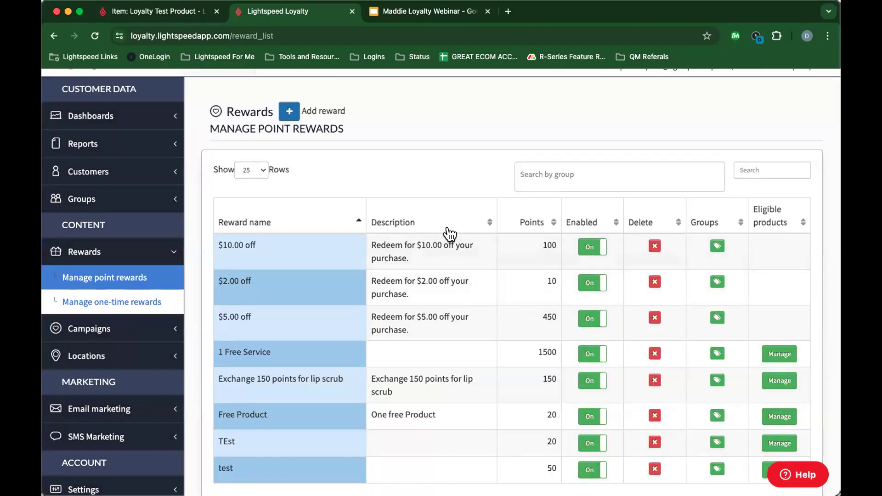
Step: Open Manage one-time rewards and start a new one-time reward
scroll(481, 249, "down", 1)
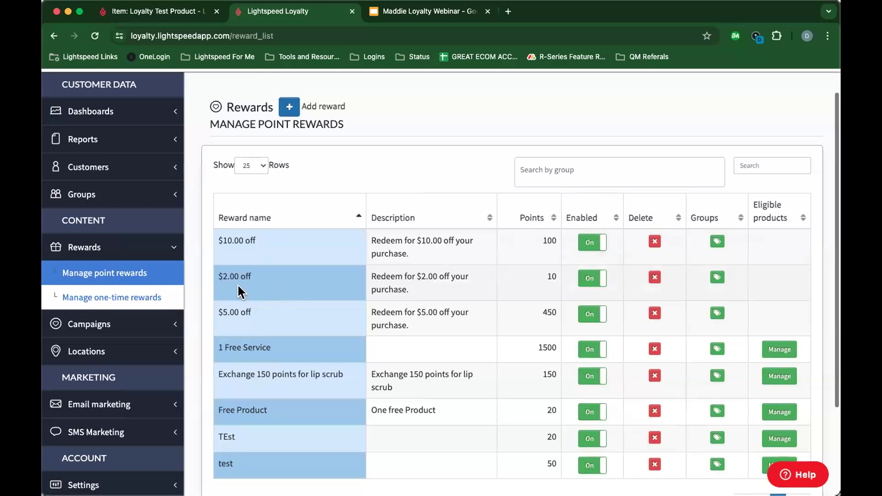
left_click_drag(216, 273, 294, 284)
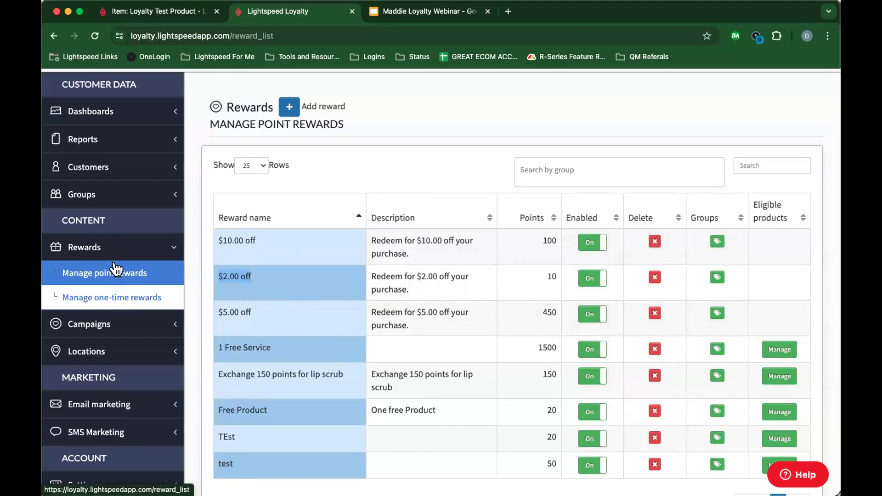
left_click(114, 298)
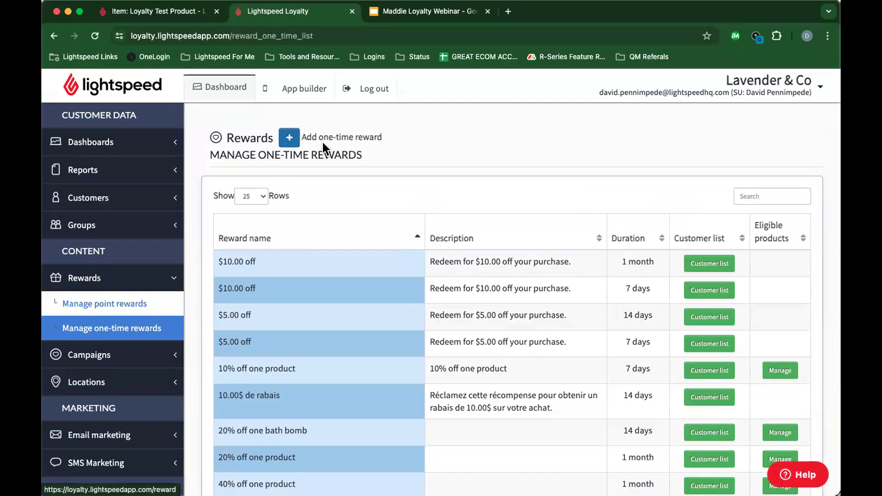
left_click(290, 140)
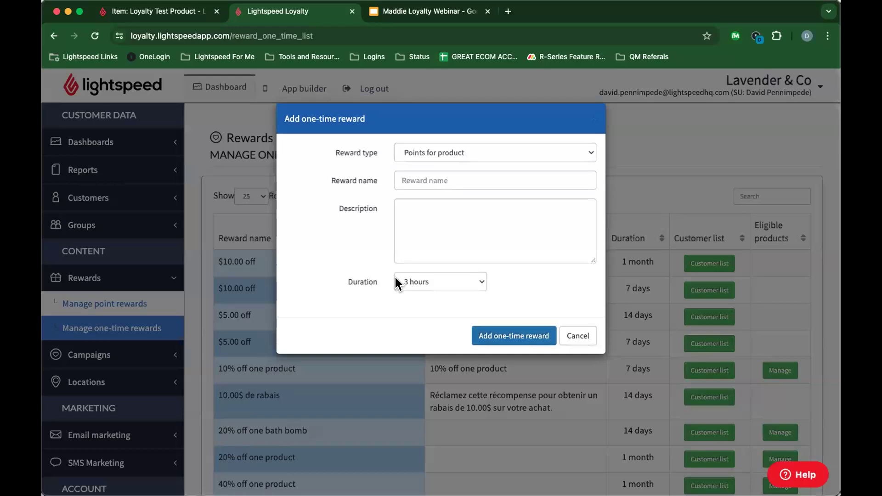
left_click(430, 286)
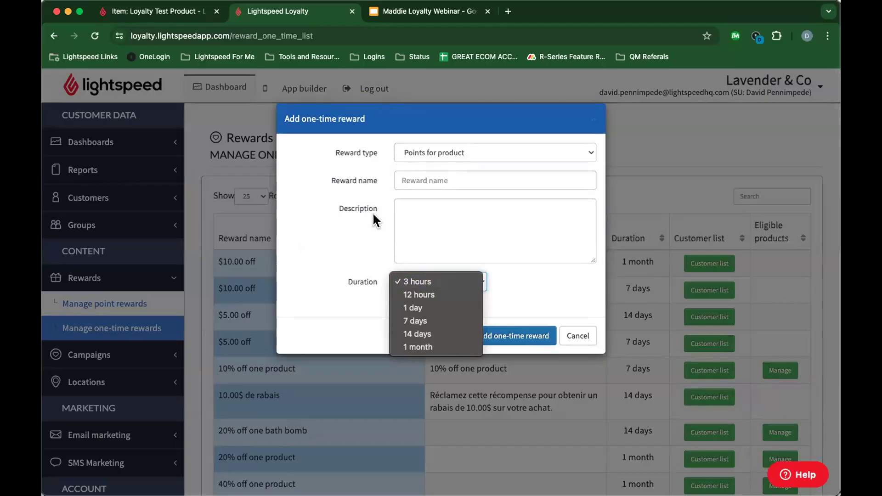
left_click(450, 152)
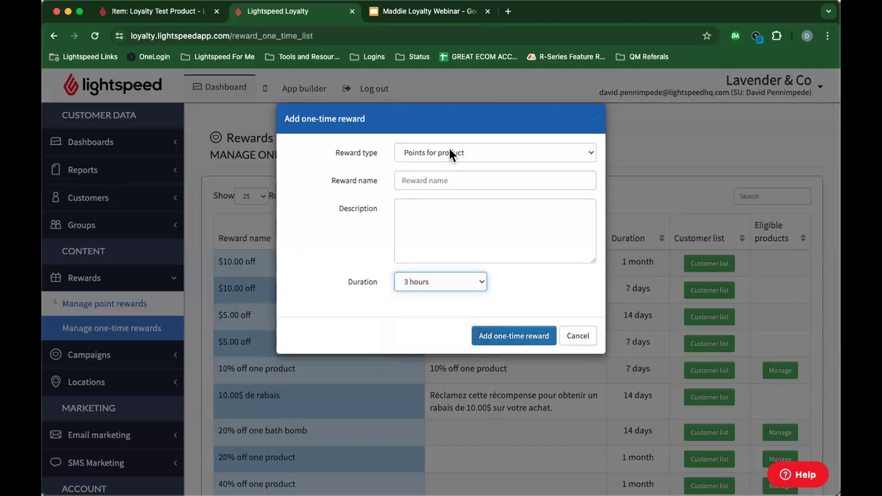
left_click(455, 152)
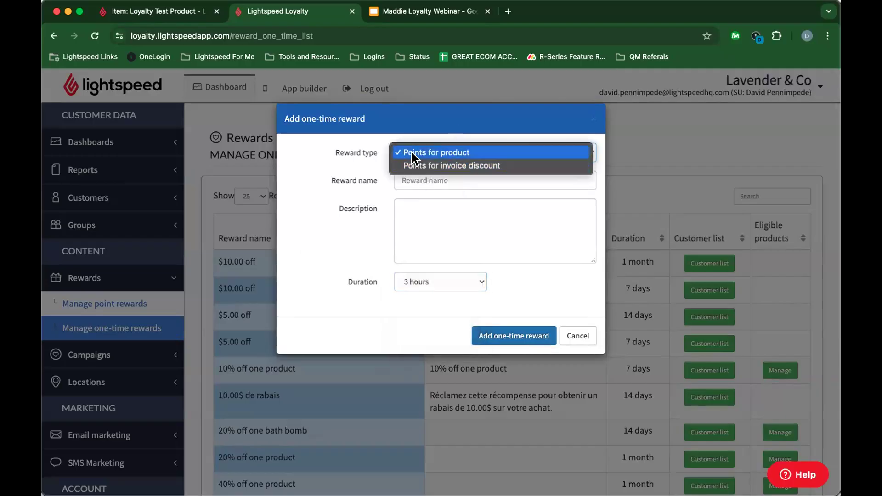
left_click(460, 164)
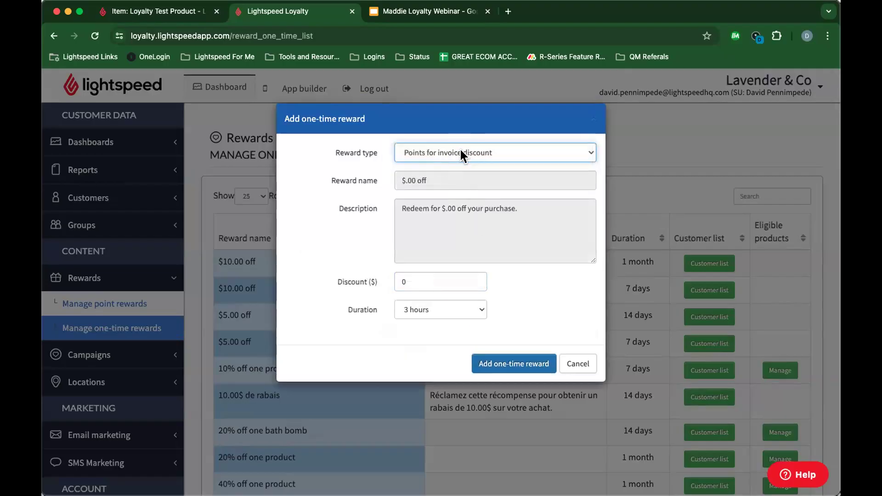
left_click(449, 148)
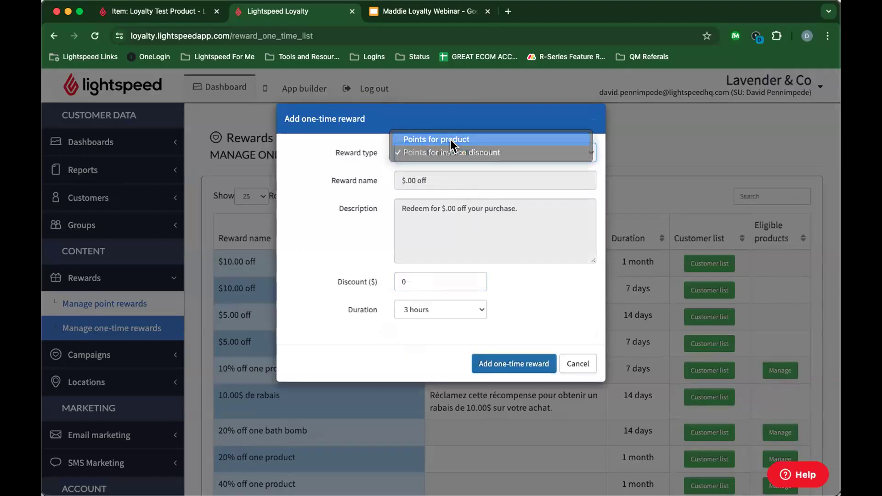
left_click(449, 138)
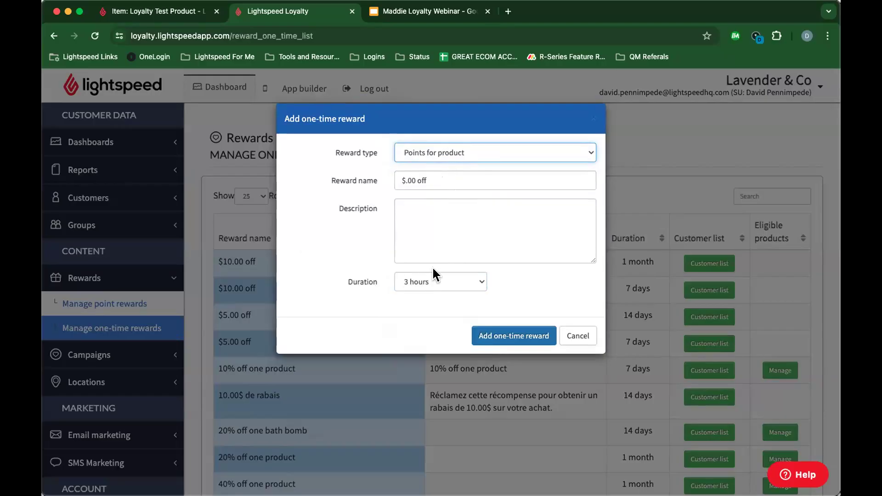
left_click(448, 150)
left_click(450, 152)
left_click(414, 180)
left_click(577, 336)
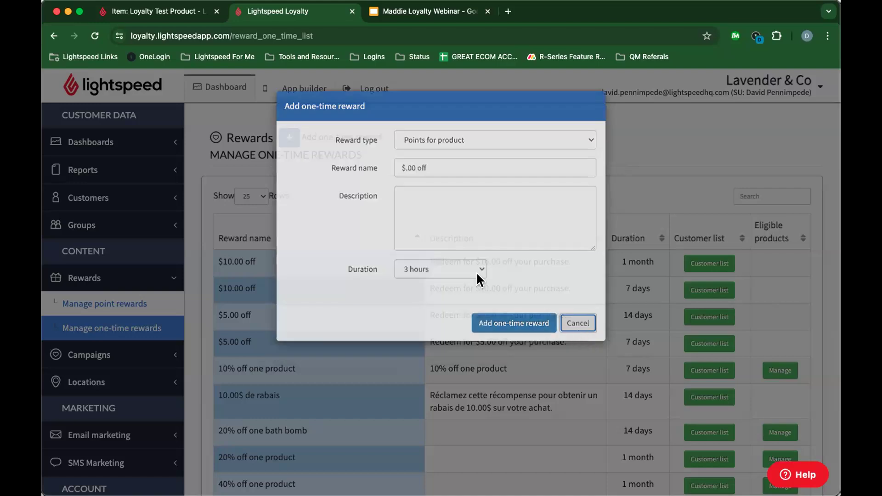
left_click(290, 137)
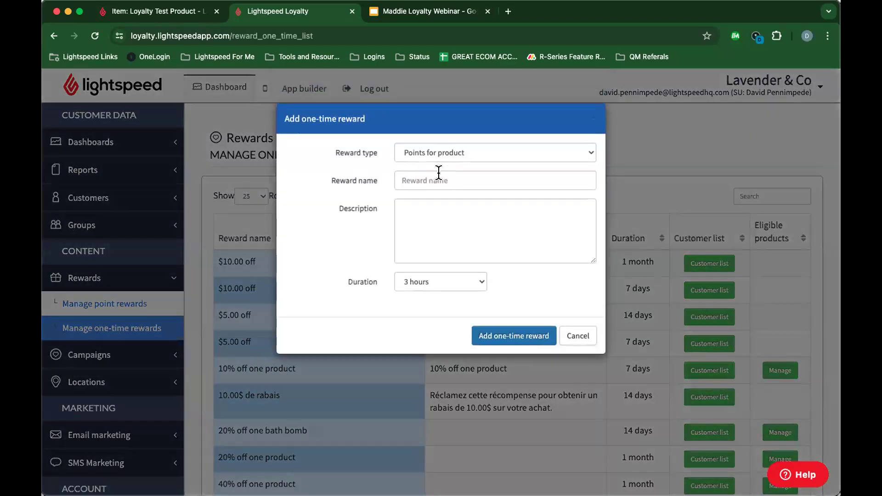
Step: Name the one-time reward 'Free Product', give it a 7 days duration, and add it
left_click(438, 173)
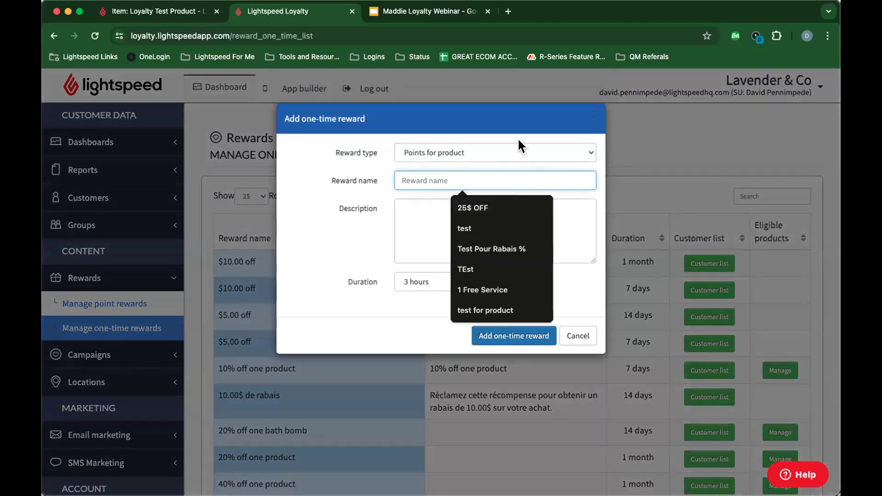
type("Free P")
type("r")
key("BackSpace")
type("ee Pr")
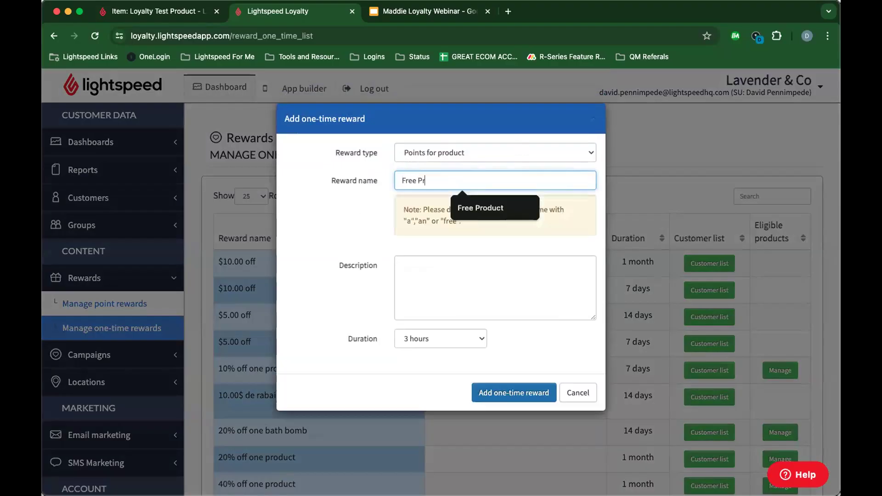
type("oduct")
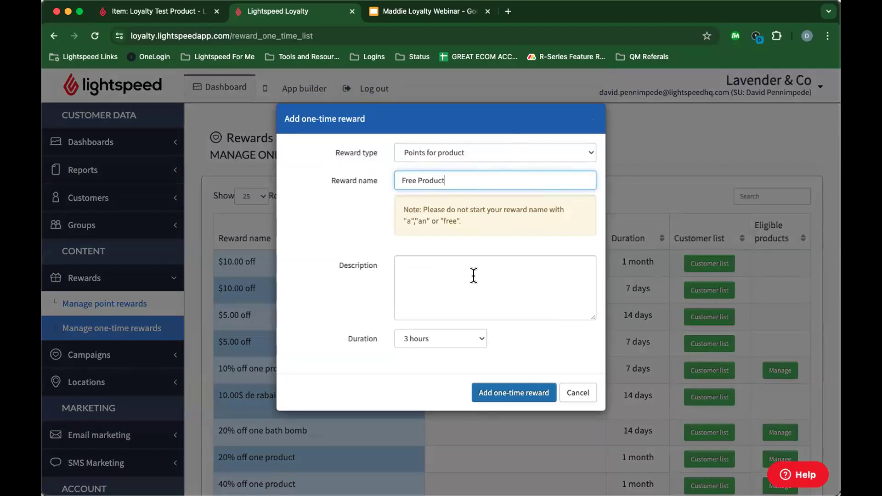
left_click(425, 338)
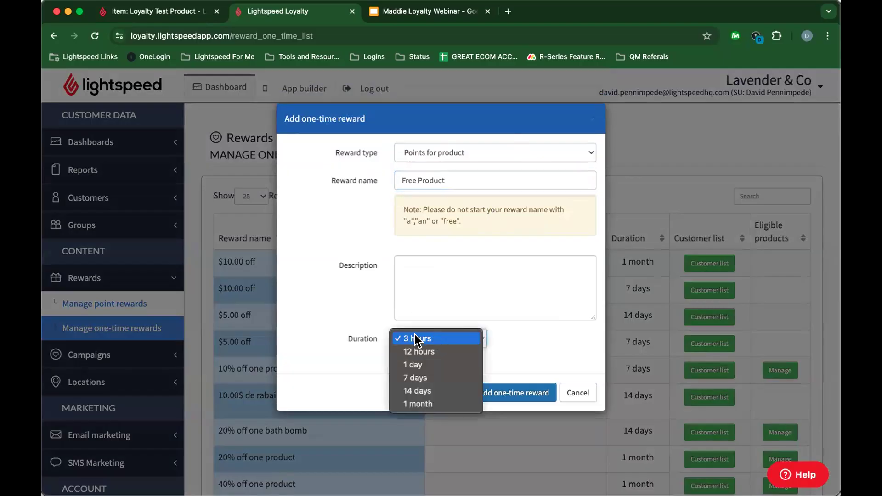
left_click(409, 374)
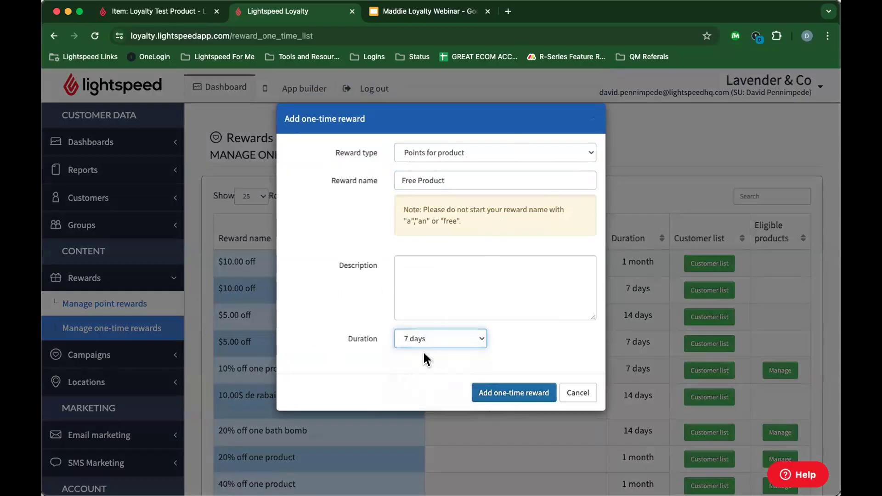
left_click(500, 393)
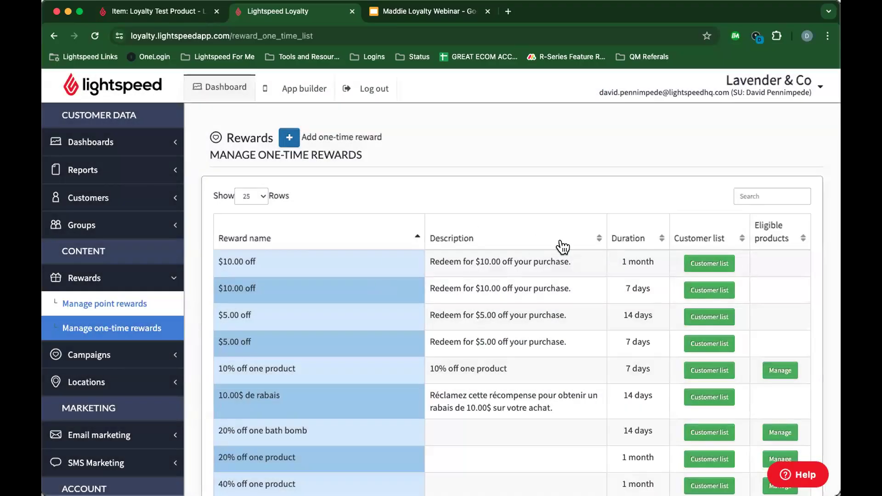
Step: Check Free Product's customer list, which is empty, and close it
scroll(400, 299, "down", 5)
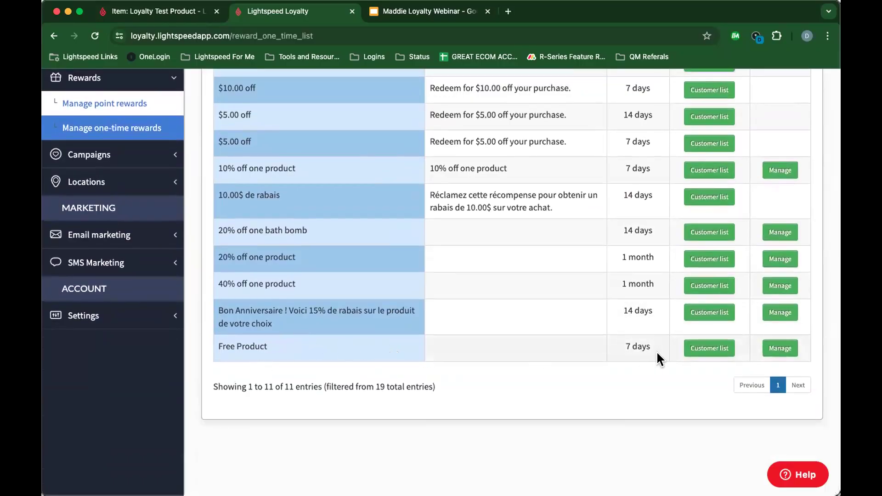
left_click(719, 348)
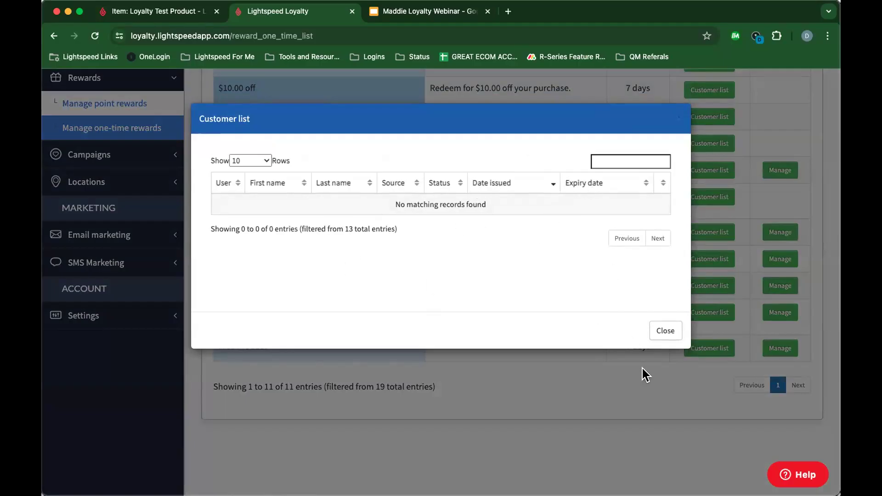
left_click(664, 330)
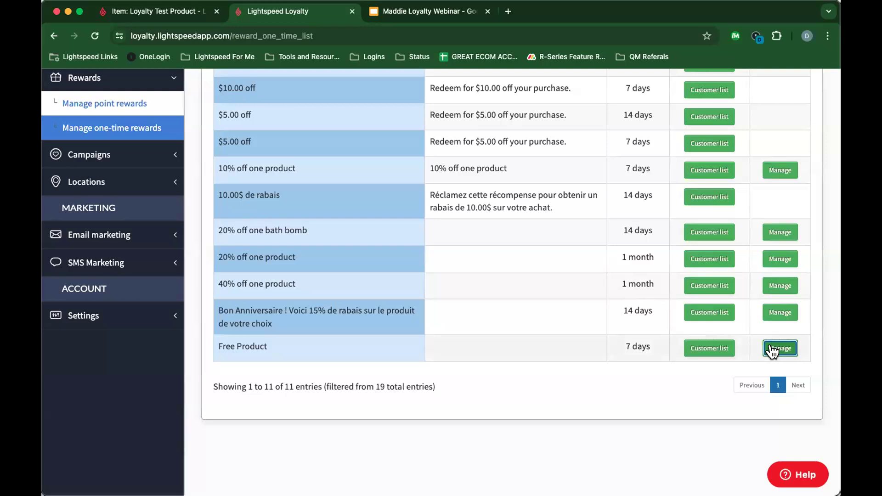
left_click(780, 348)
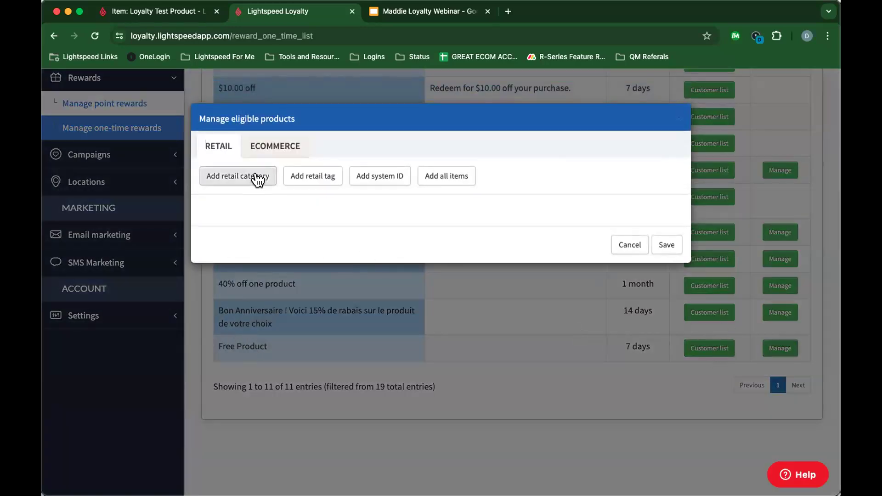
left_click(383, 177)
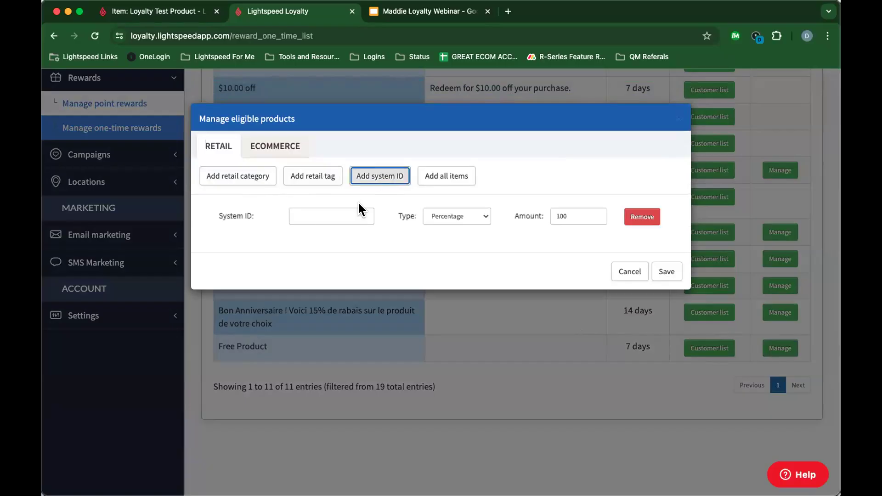
left_click(321, 217)
key("super+v")
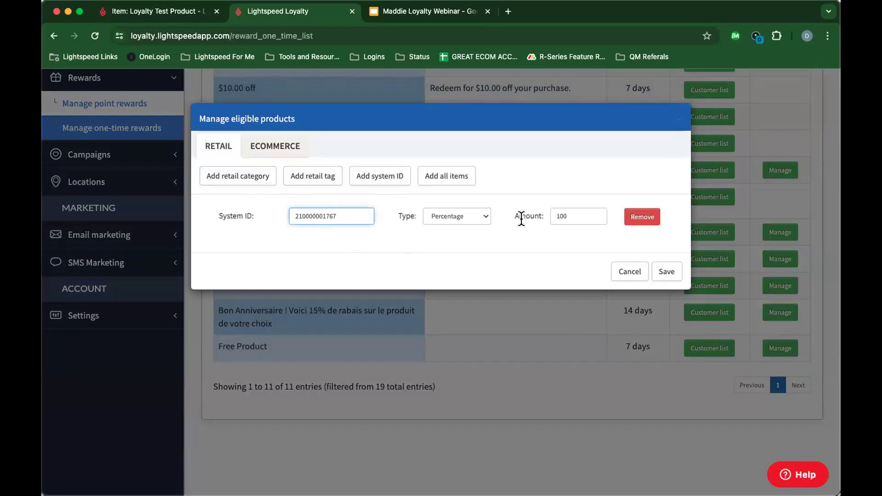
left_click(666, 272)
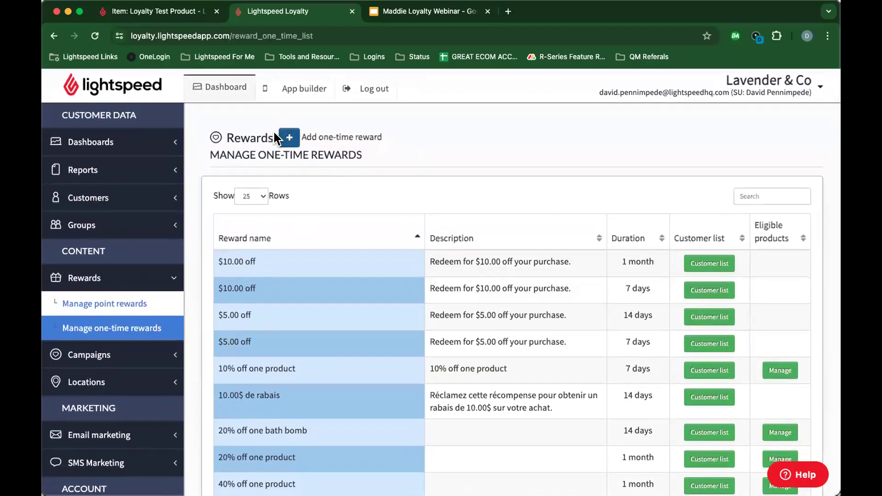
Step: Start a one-time Points for invoice discount reward with a $10 discount
left_click(289, 137)
left_click(440, 152)
left_click(437, 166)
left_click(416, 277)
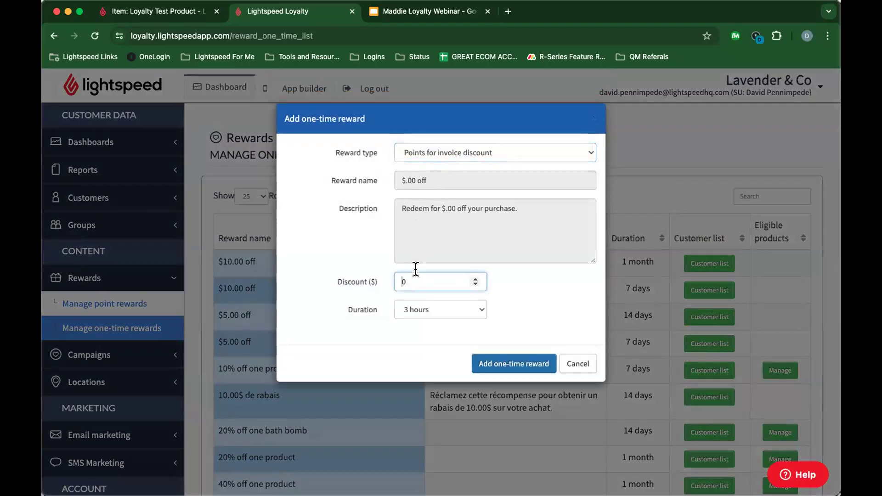
type("1")
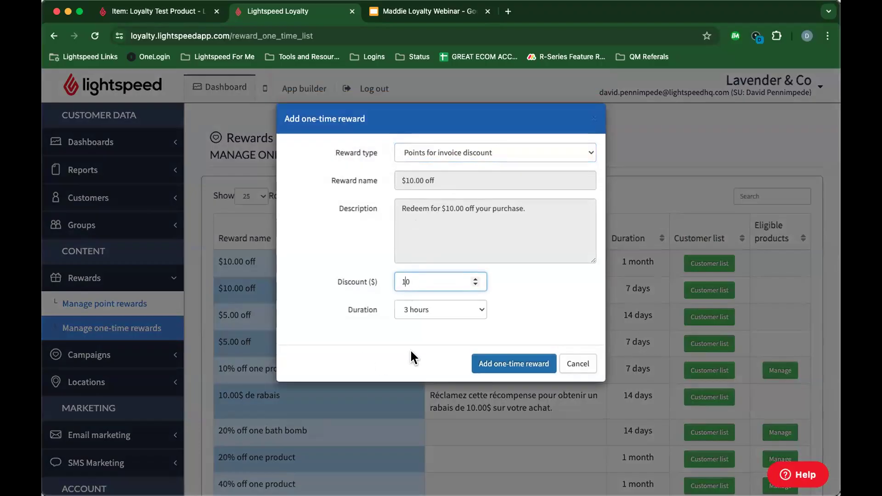
Step: Set the reward's duration to 1 day and save the $10.00 off reward
left_click(451, 310)
left_click(427, 322)
left_click(418, 310)
left_click(422, 323)
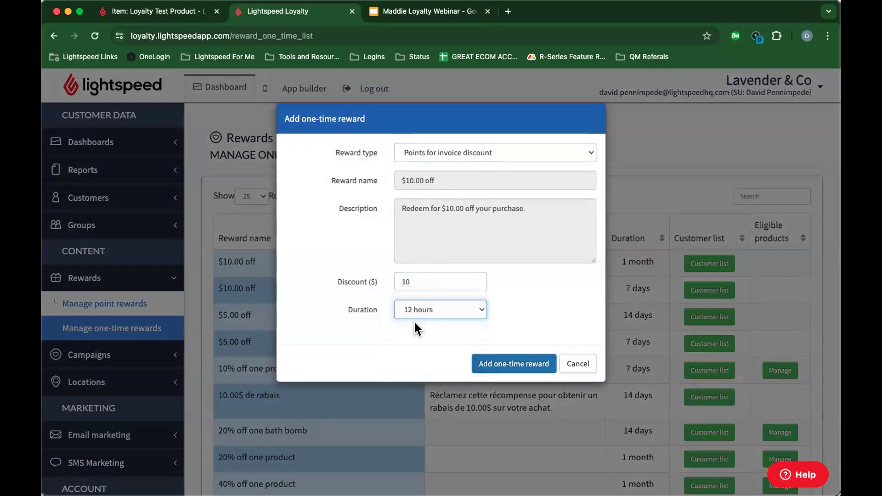
left_click(531, 362)
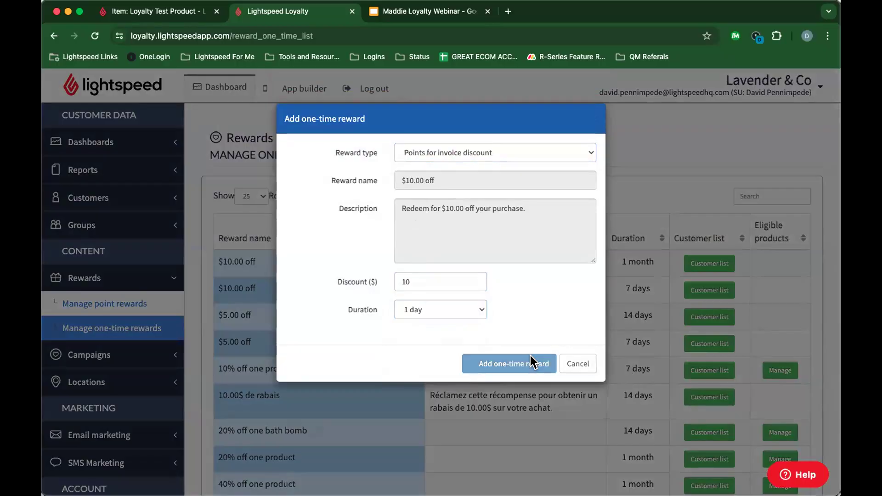
scroll(611, 335, "down", 5)
scroll(610, 335, "up", 5)
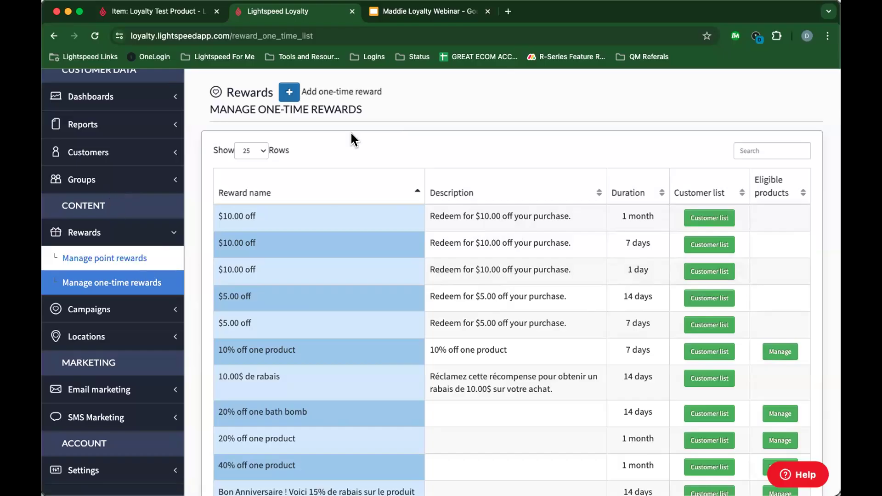
scroll(351, 133, "up", 1)
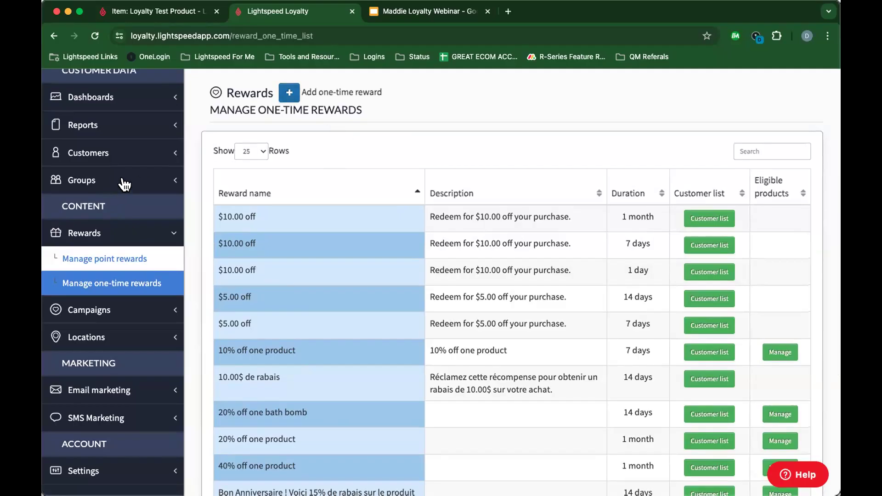
Step: Show Manage point rewards, then expand Groups and open Manage Groups
left_click(103, 257)
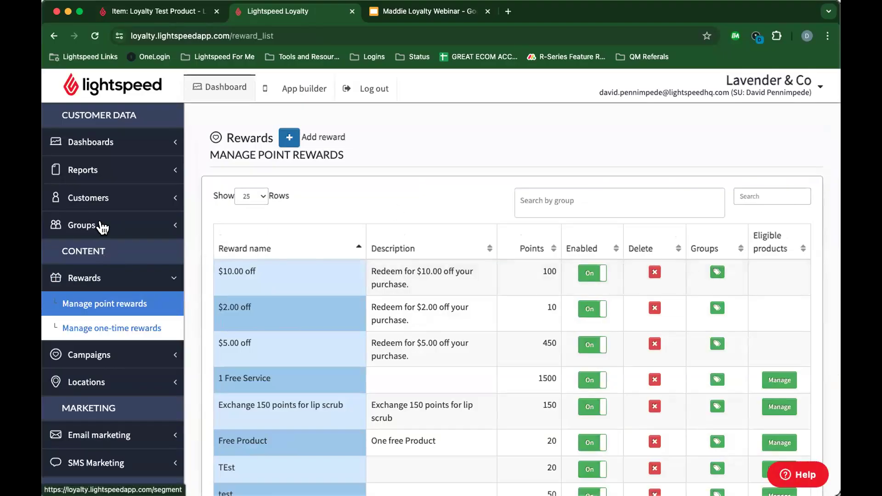
left_click(100, 225)
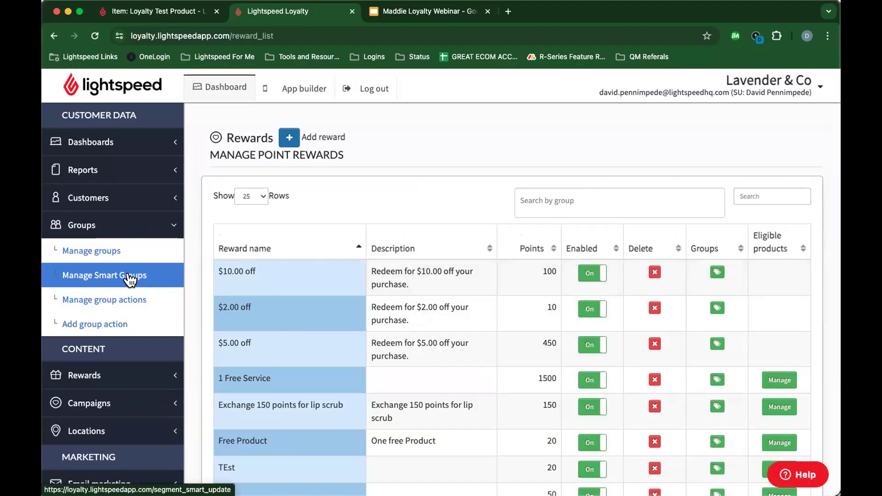
left_click(88, 252)
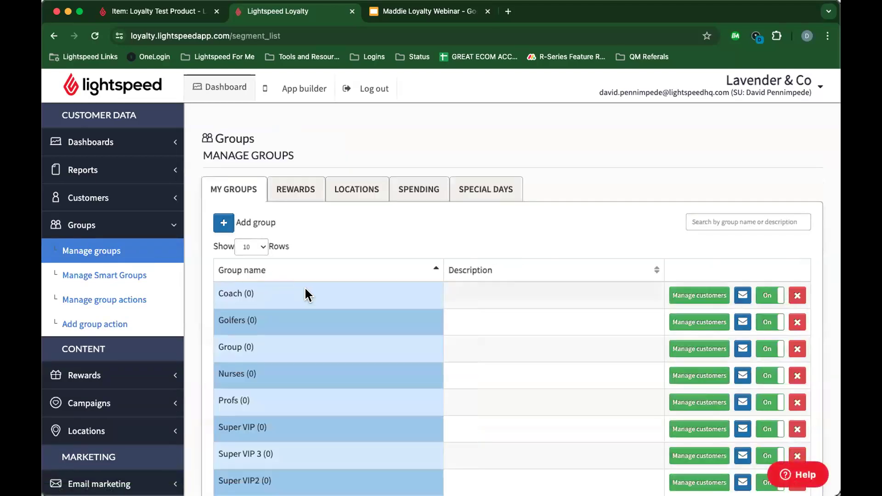
Step: Browse the My Groups list, then show the REWARDS tab of reward-redemption groups
scroll(306, 291, "down", 3)
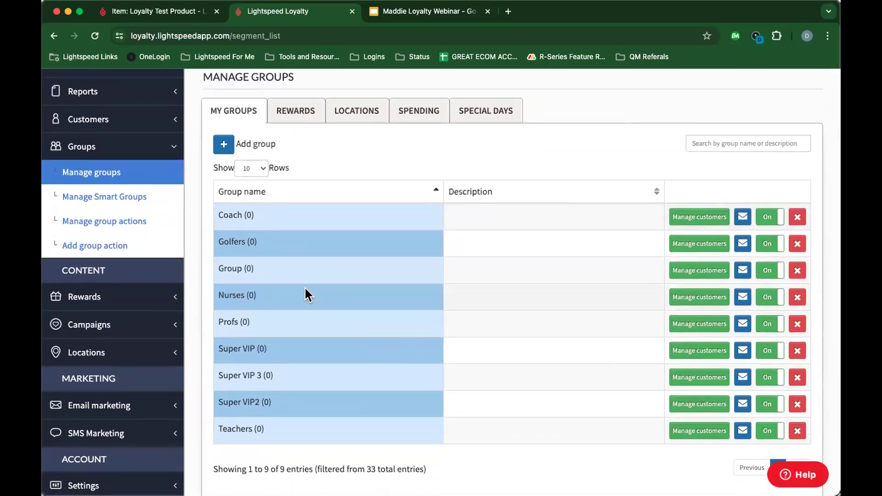
scroll(307, 295, "up", 2)
scroll(306, 293, "down", 3)
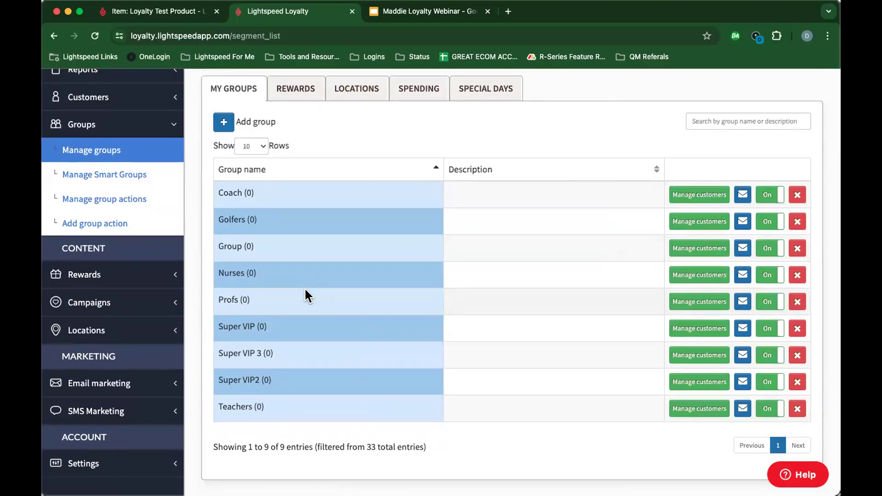
scroll(257, 215, "up", 3)
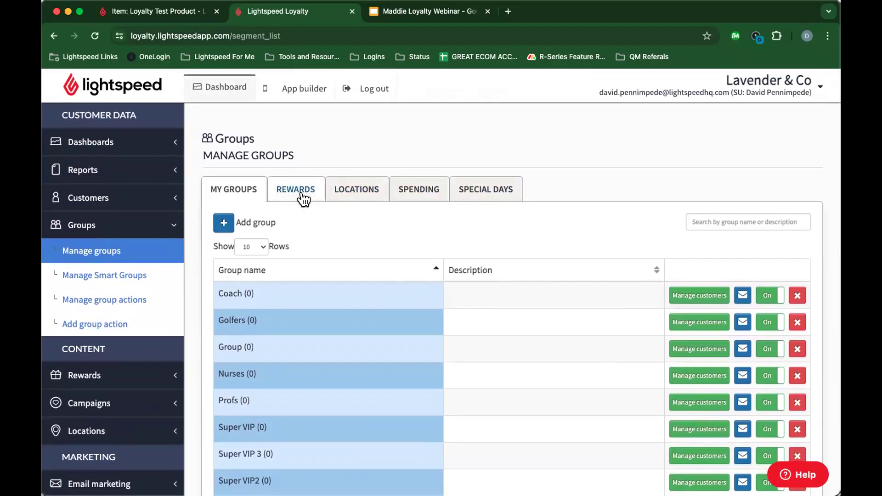
scroll(251, 294, "down", 3)
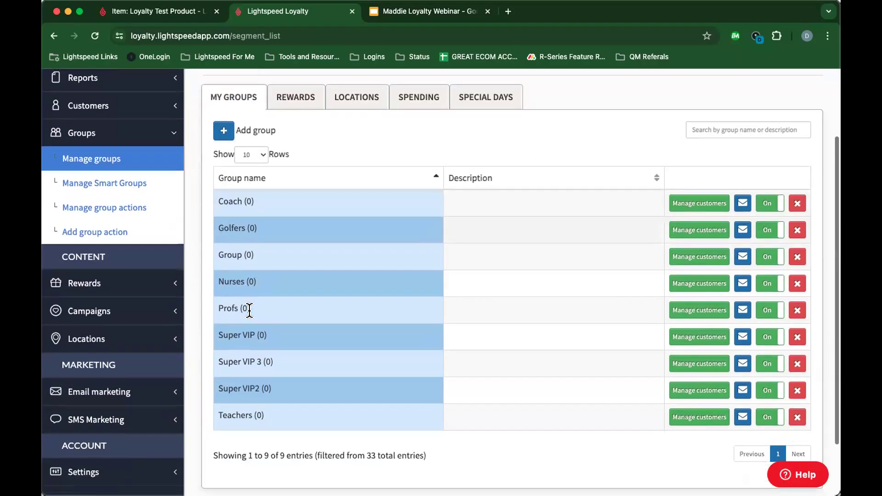
scroll(249, 310, "down", 3)
scroll(248, 309, "up", 5)
scroll(250, 321, "down", 5)
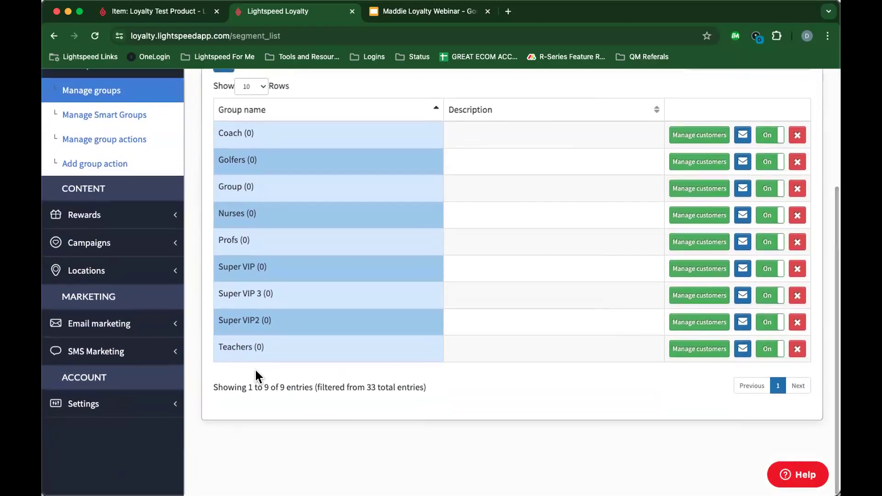
left_click_drag(228, 346, 284, 349)
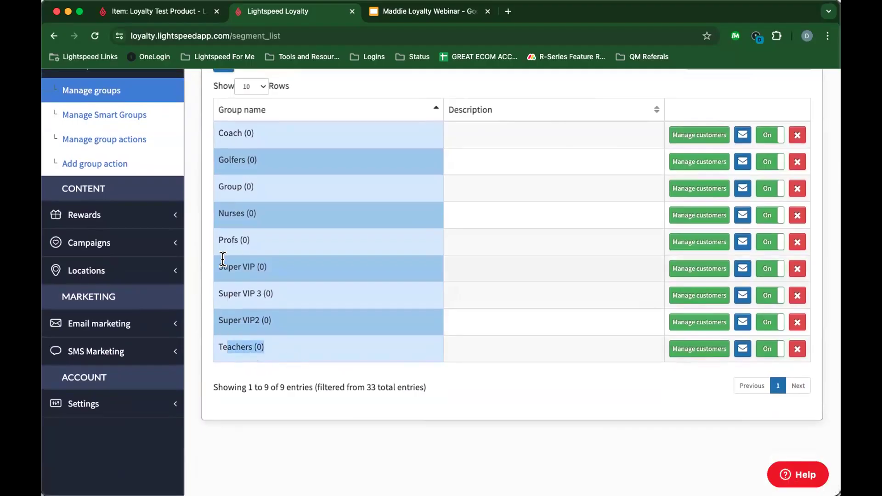
left_click_drag(224, 262, 249, 281)
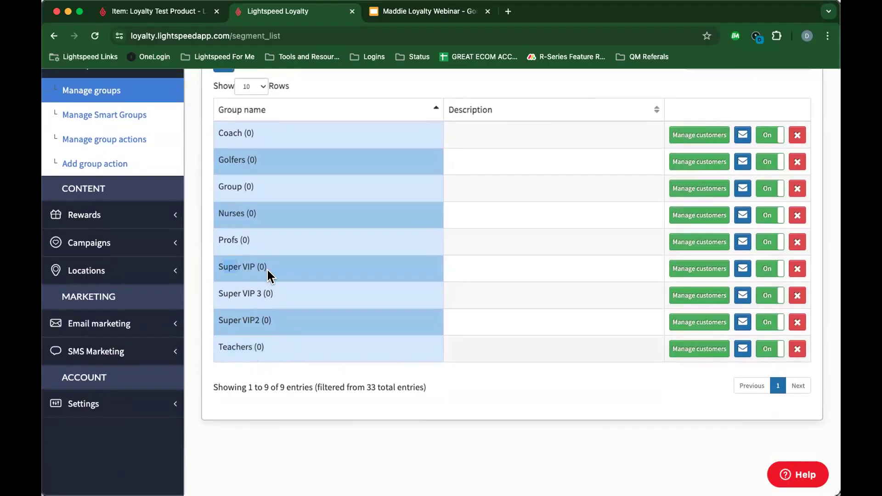
left_click(294, 255)
scroll(275, 283, "up", 5)
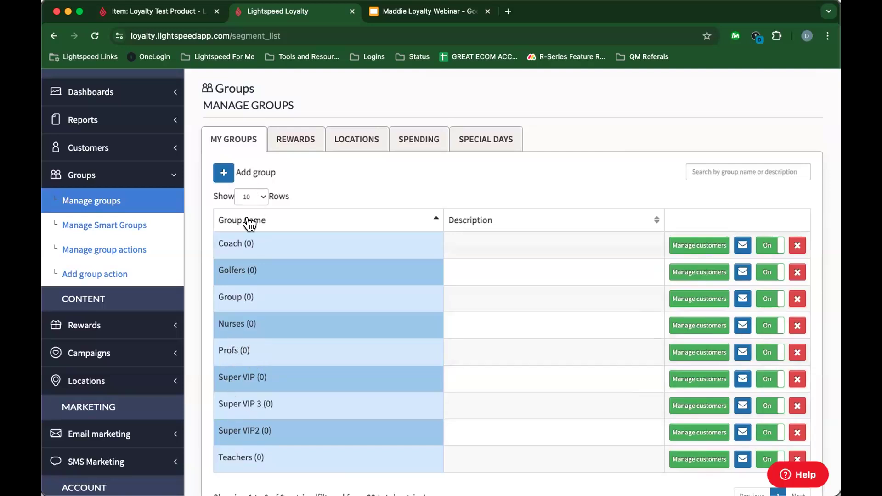
left_click(285, 146)
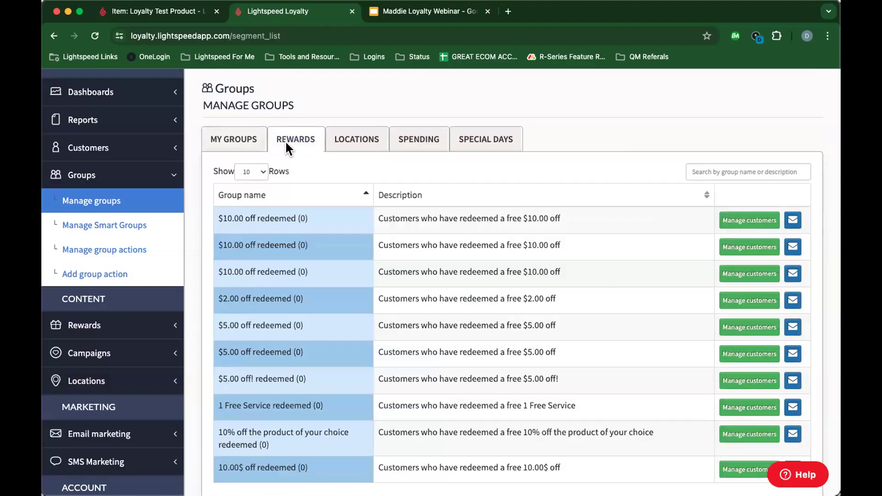
Step: Review the LOCATIONS, SPENDING and SPECIAL DAYS group tabs, then go to Manage Smart Groups
scroll(380, 253, "down", 3)
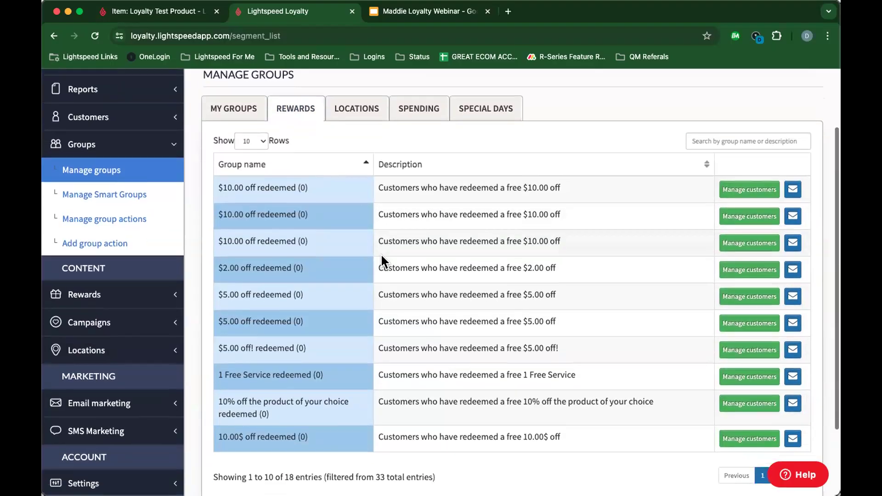
scroll(380, 253, "up", 4)
scroll(253, 296, "down", 3)
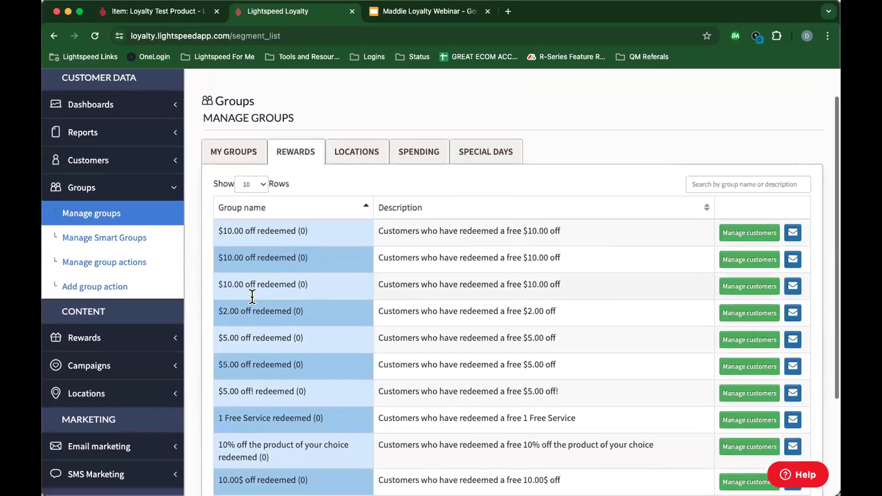
scroll(254, 296, "up", 4)
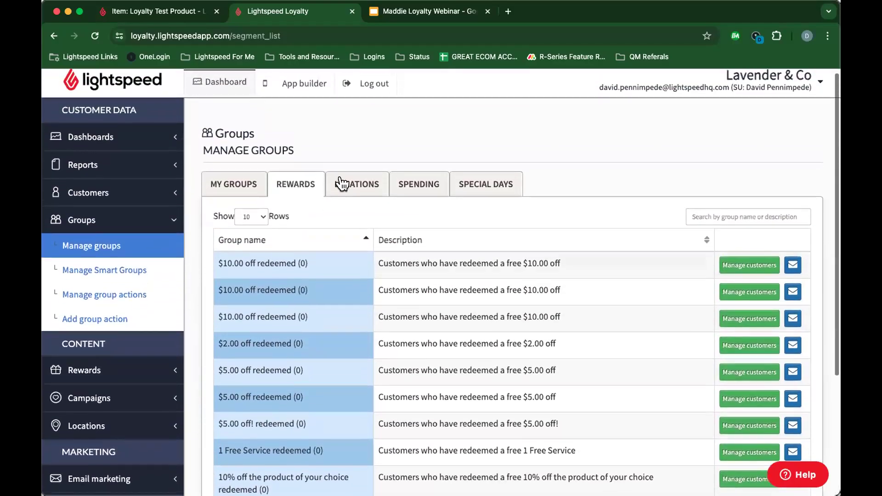
left_click(358, 184)
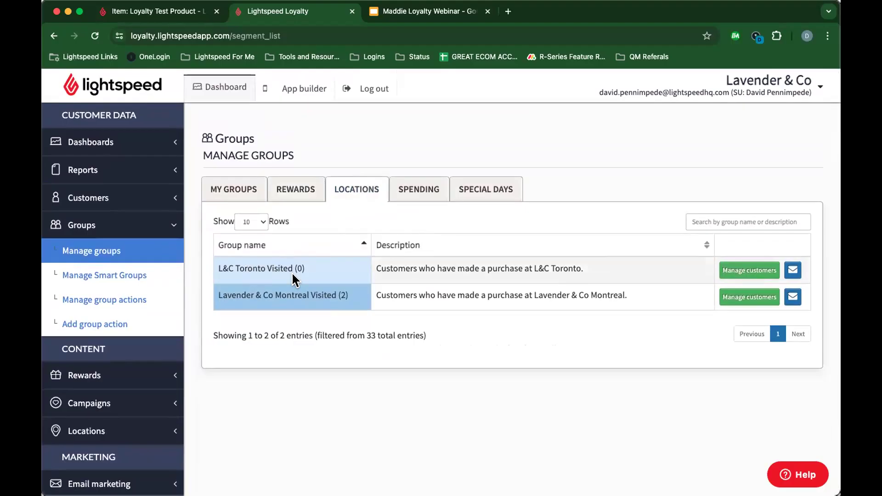
left_click(410, 185)
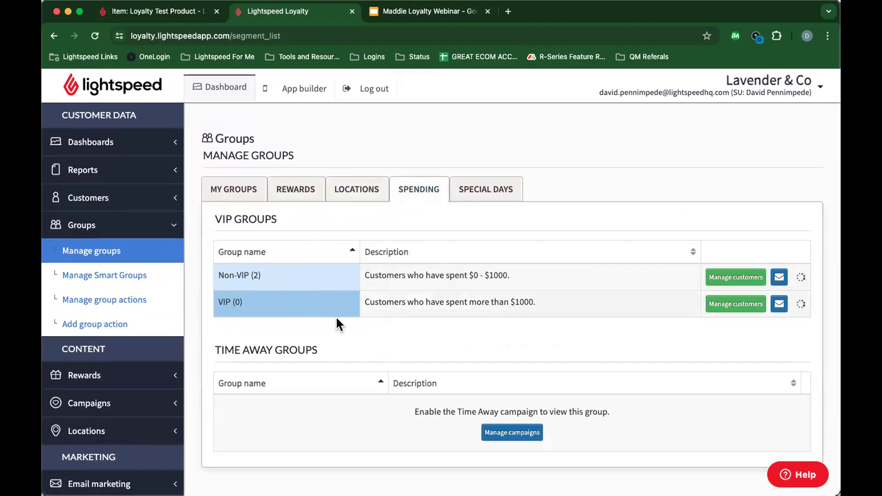
left_click(492, 189)
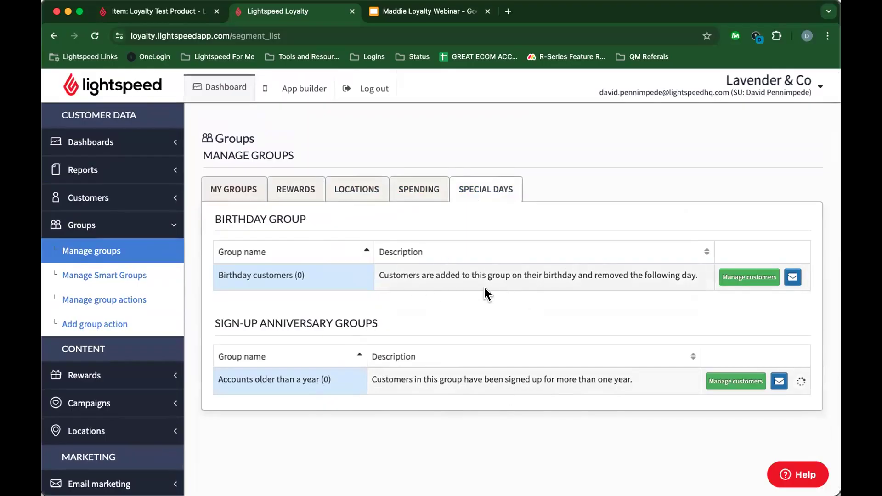
left_click(66, 277)
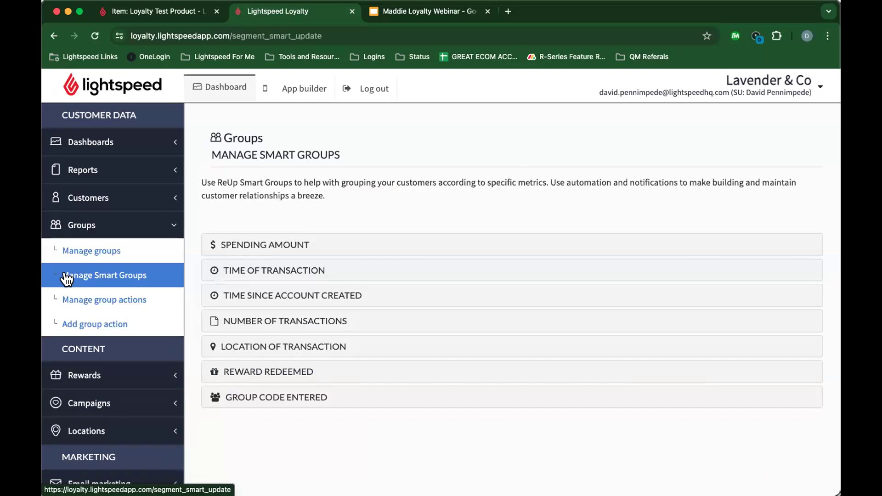
left_click(97, 254)
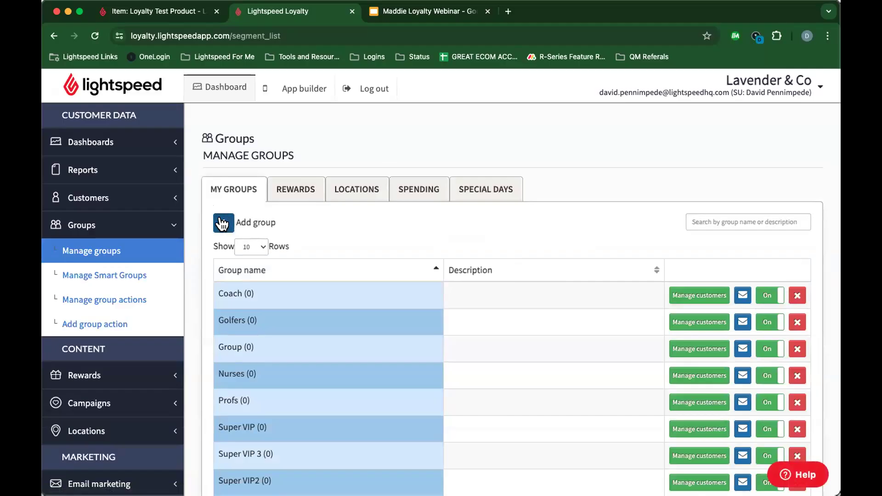
left_click(222, 223)
left_click(430, 151)
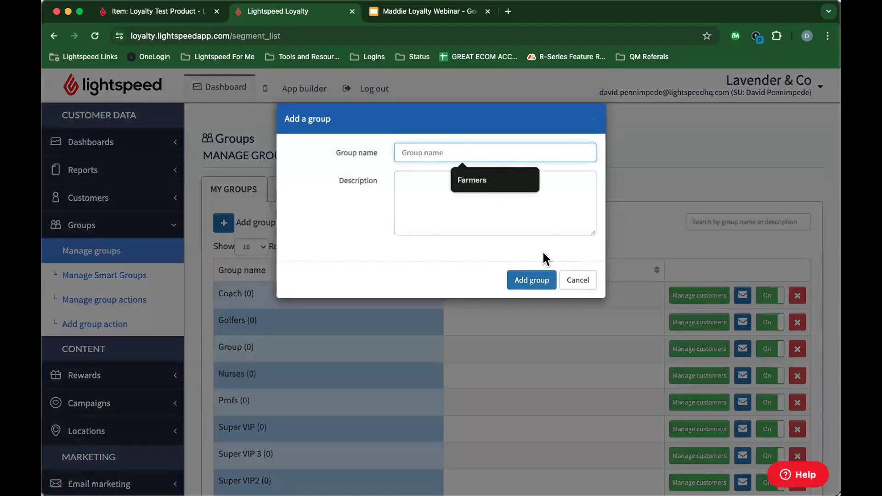
left_click(574, 278)
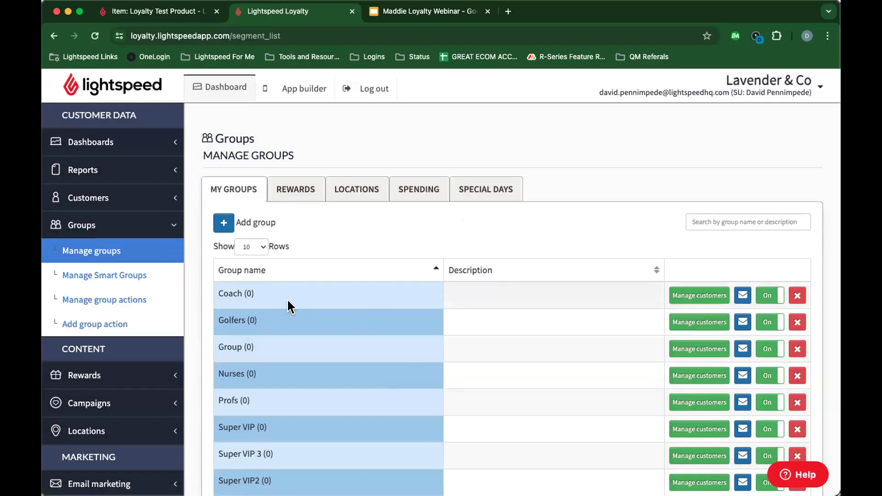
left_click(146, 276)
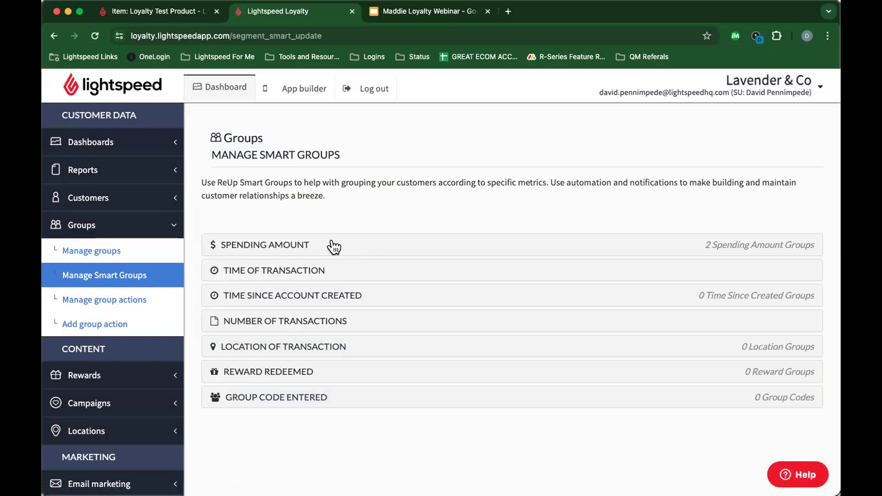
Step: Expand Spending Amount to view the 0–1000 and 1000–99999999 ranges, and cancel the Non-VIP action with No Message kept
left_click(333, 247)
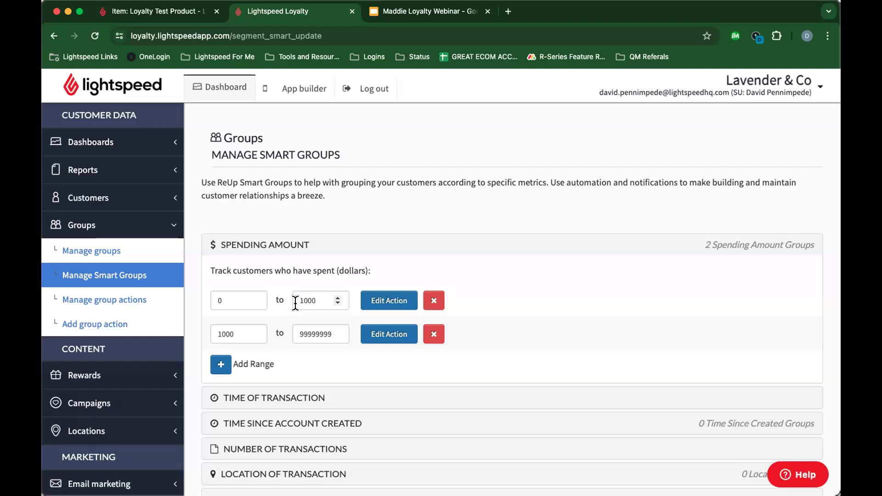
left_click(377, 302)
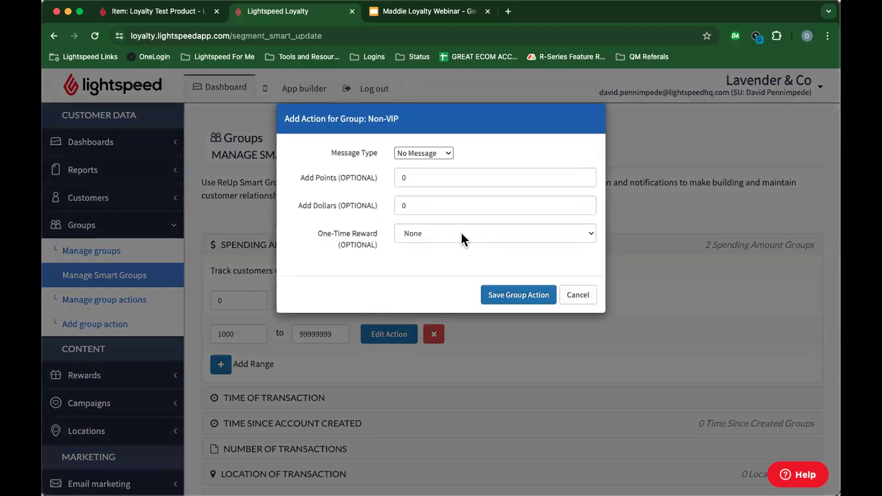
left_click(418, 148)
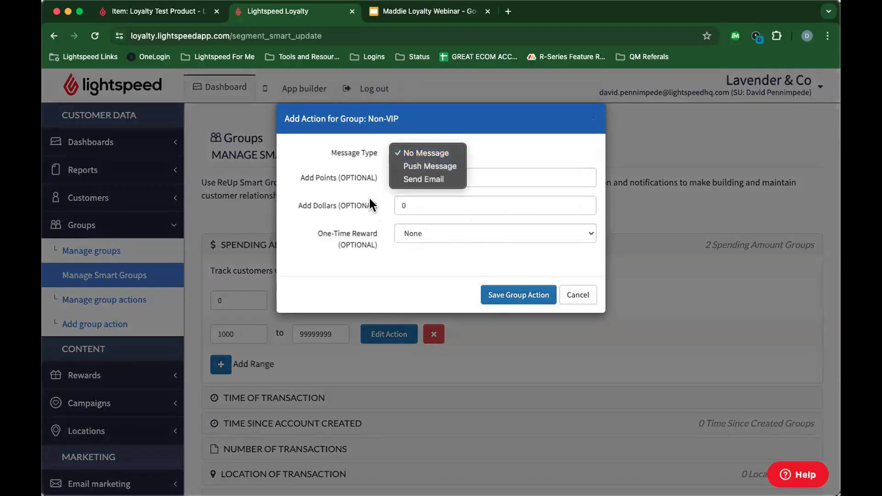
left_click(524, 147)
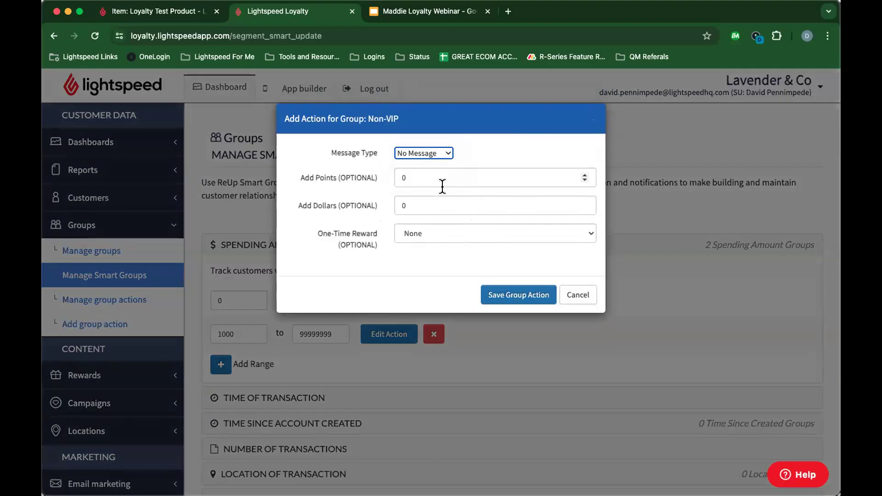
left_click(575, 295)
scroll(360, 293, "down", 3)
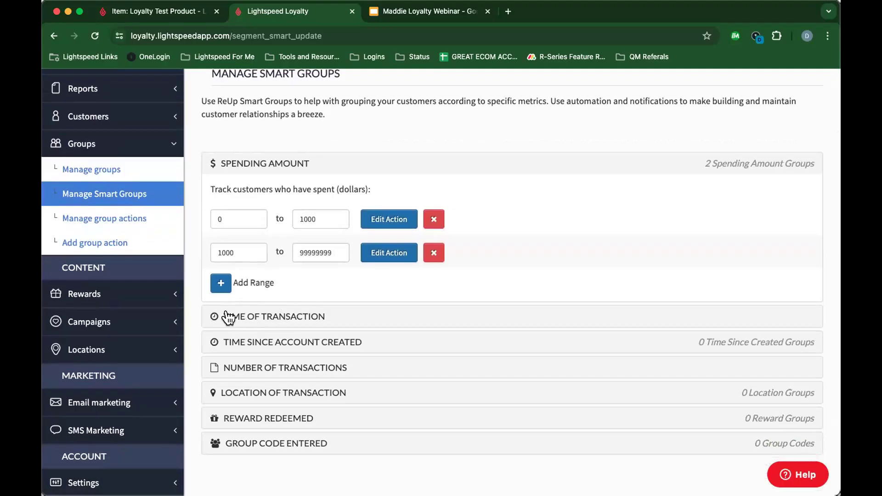
Step: Expand the Time of Transaction, Time Since Account Created (365–99999999 days) and Number of Transactions groups
left_click(258, 319)
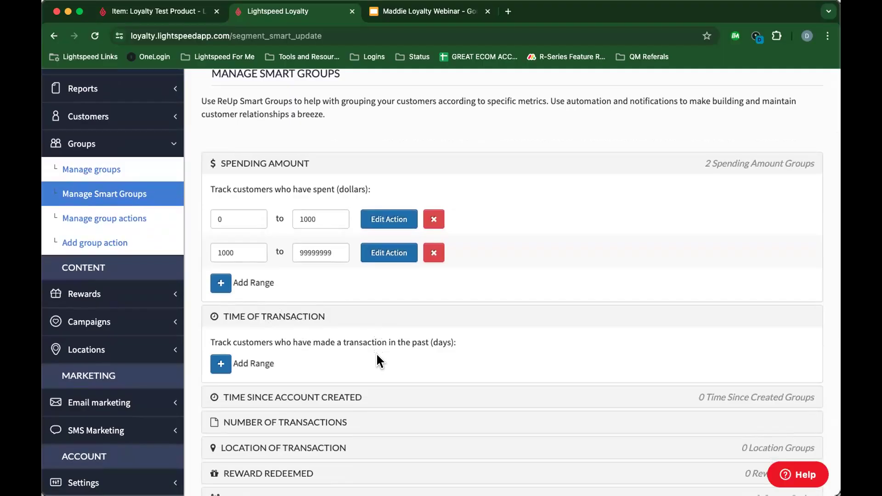
left_click(351, 397)
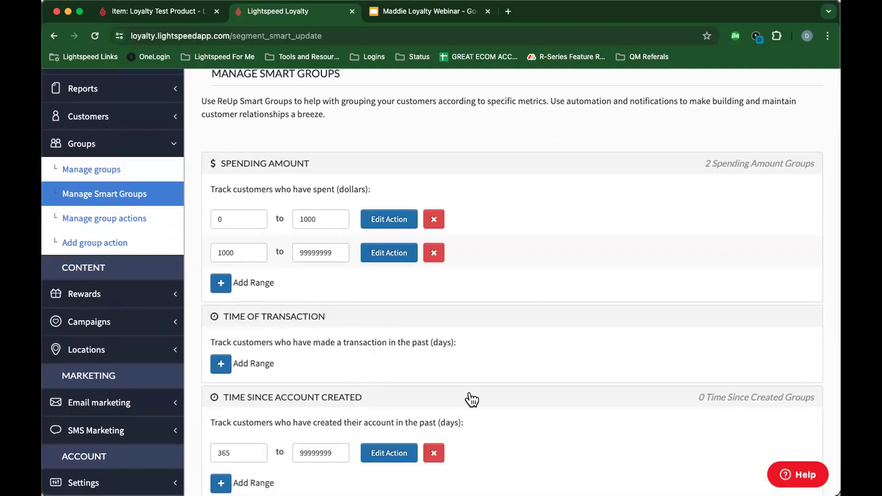
scroll(467, 398, "down", 4)
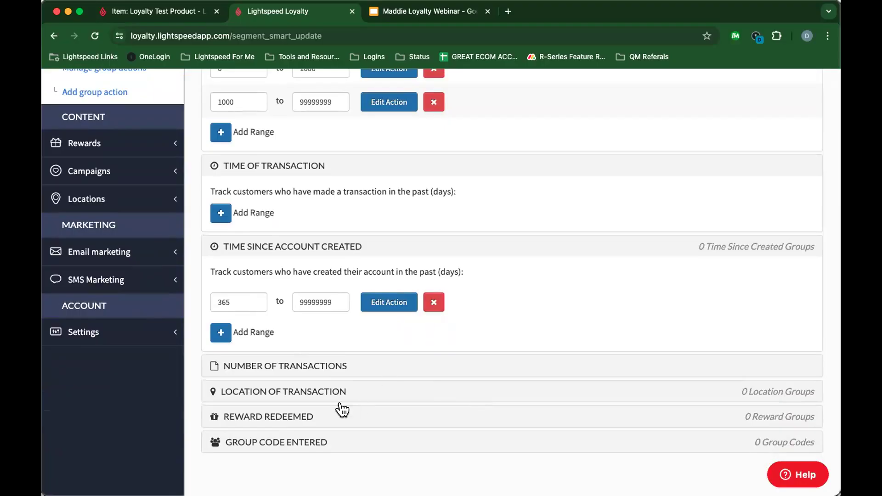
left_click(284, 364)
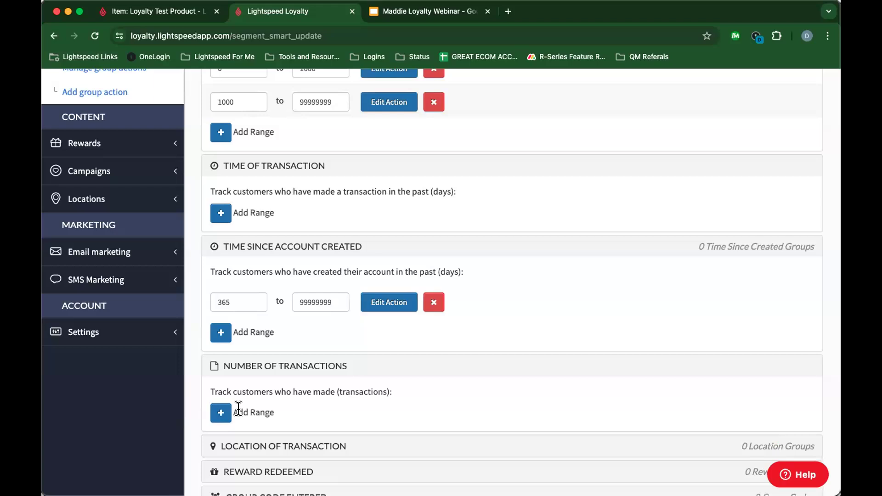
scroll(370, 356, "down", 3)
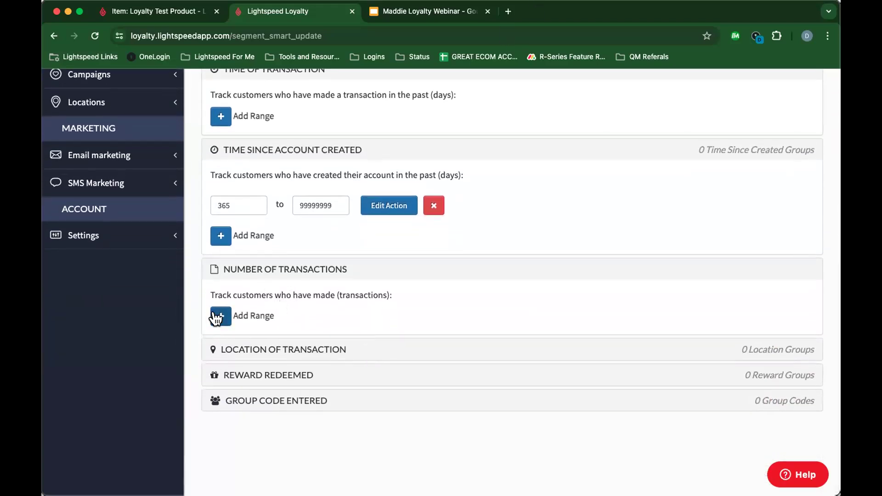
Step: Expand the empty Location of Transaction, Reward Redeemed and Group Code Entered trigger sections
left_click(319, 350)
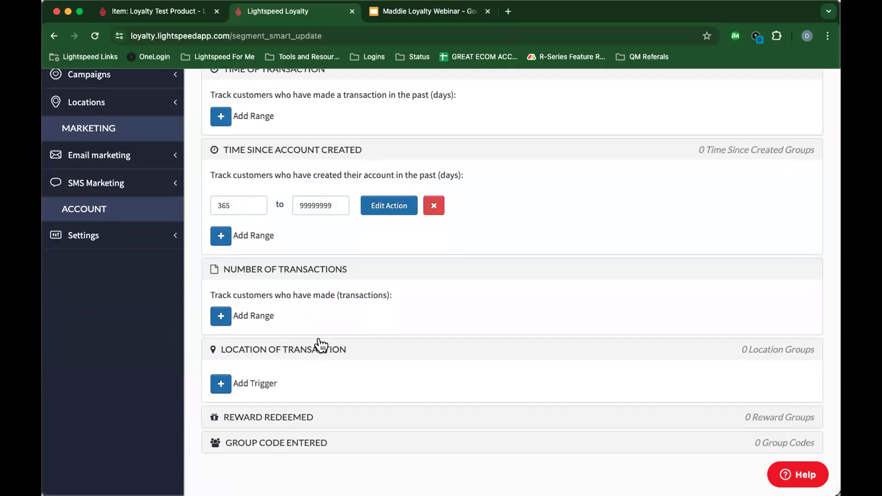
scroll(330, 351, "down", 2)
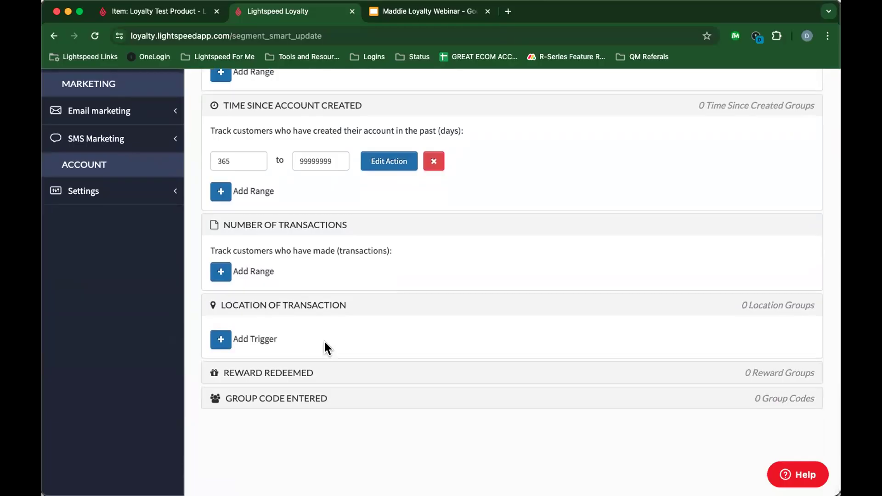
left_click(295, 366)
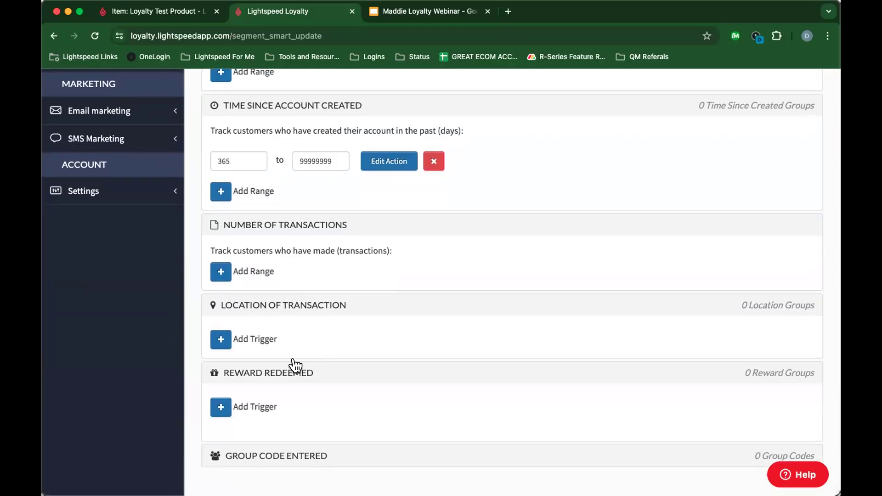
scroll(298, 378, "down", 2)
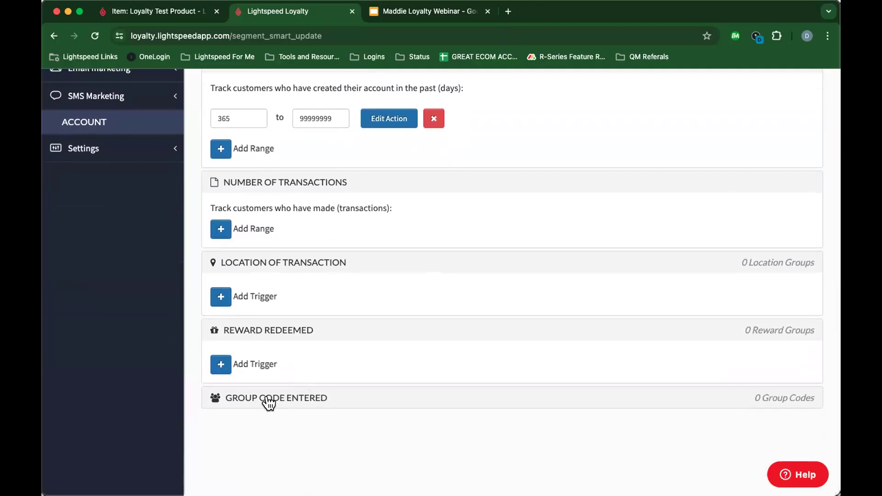
left_click(273, 400)
scroll(273, 397, "down", 2)
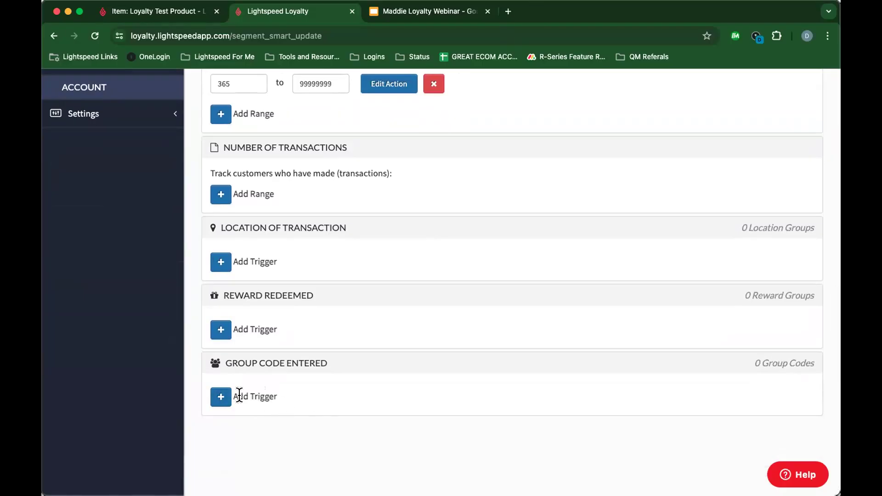
scroll(274, 372, "up", 5)
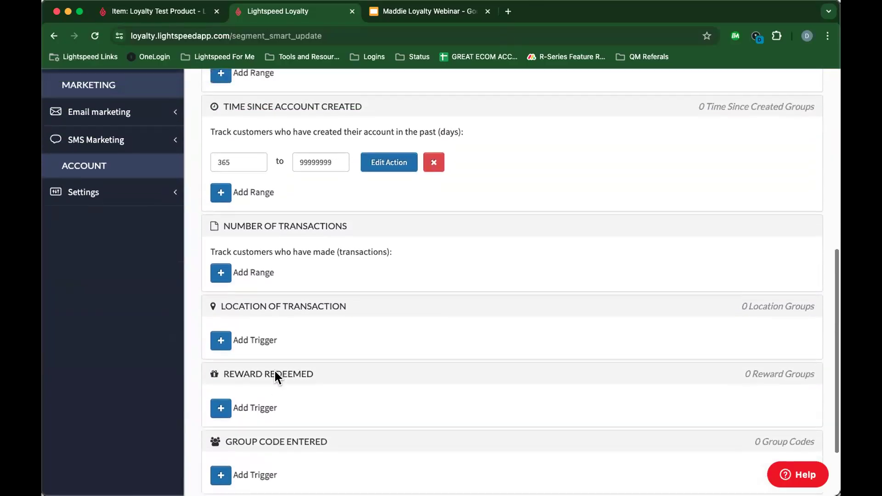
scroll(271, 358, "up", 1)
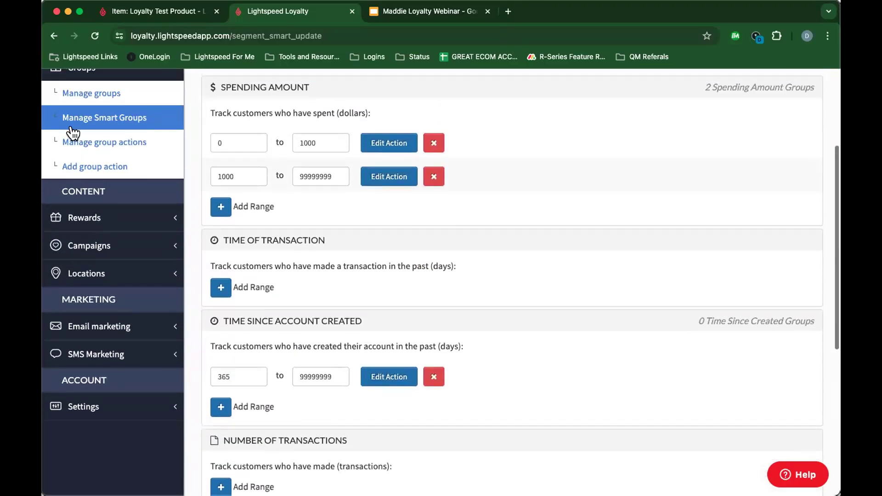
Step: Start a new group action and confirm criteria with 'user is in AT LEAST ONE of'
left_click(94, 164)
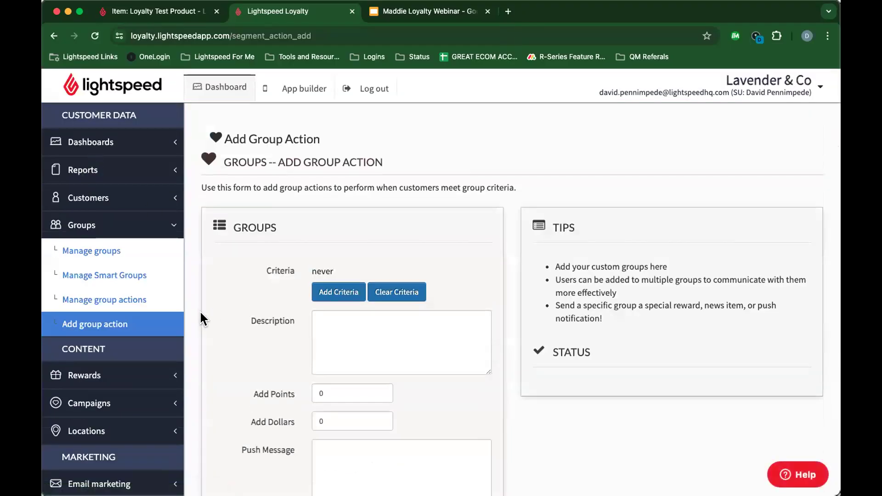
scroll(205, 257, "down", 3)
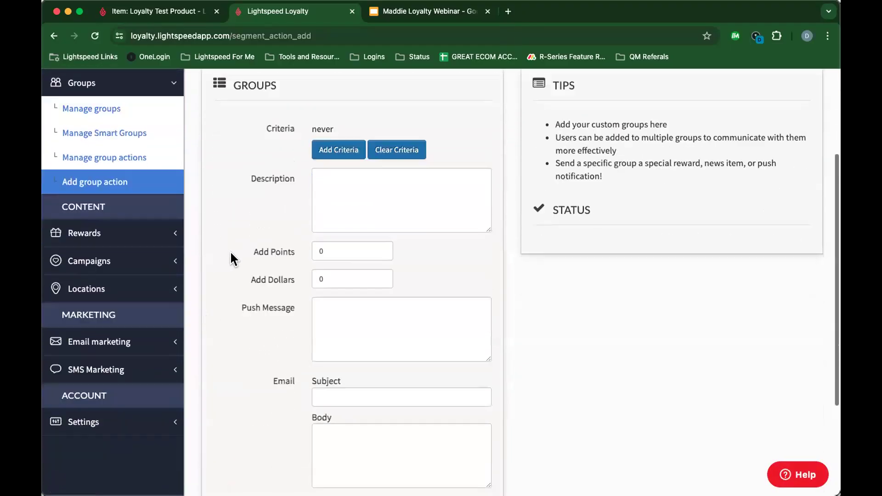
scroll(231, 254, "up", 3)
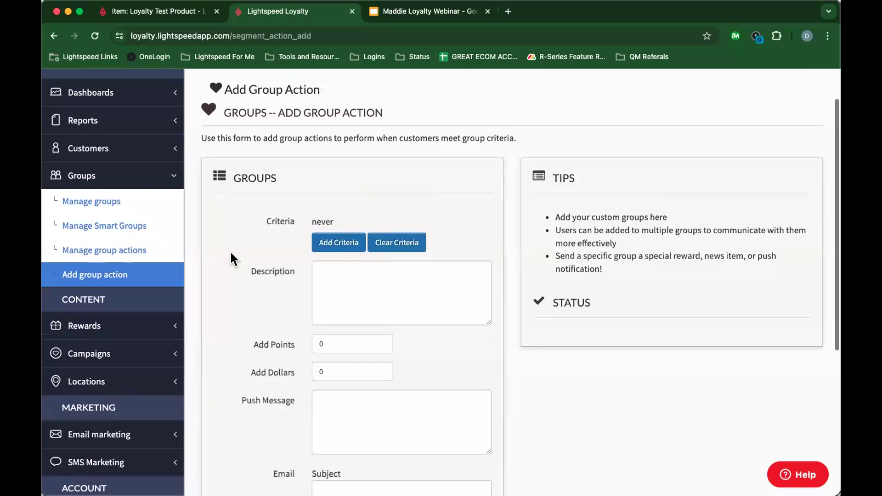
left_click(335, 243)
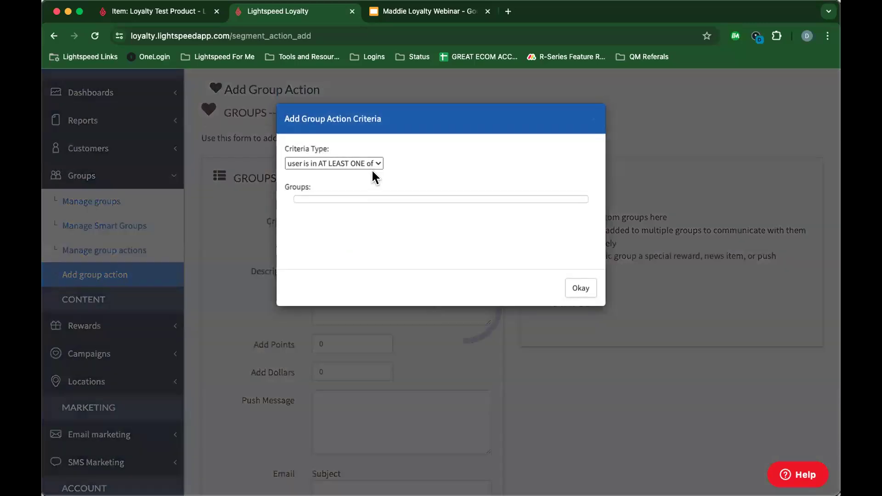
left_click(370, 164)
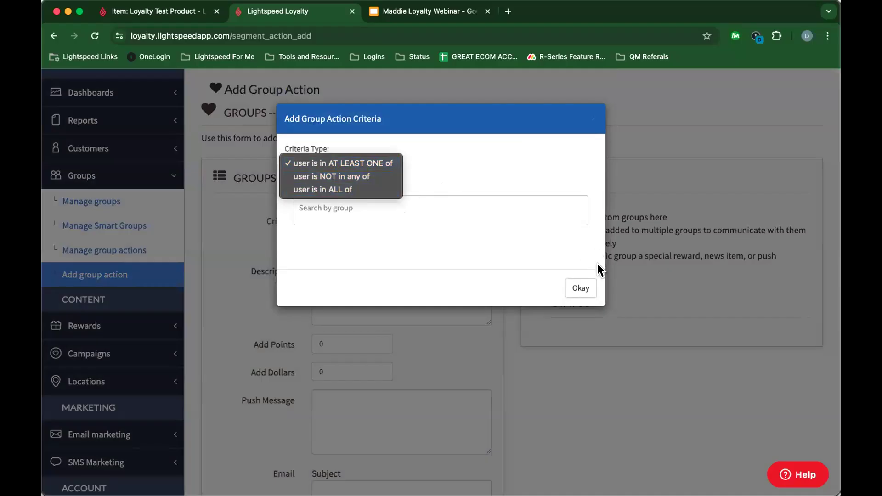
left_click(581, 288)
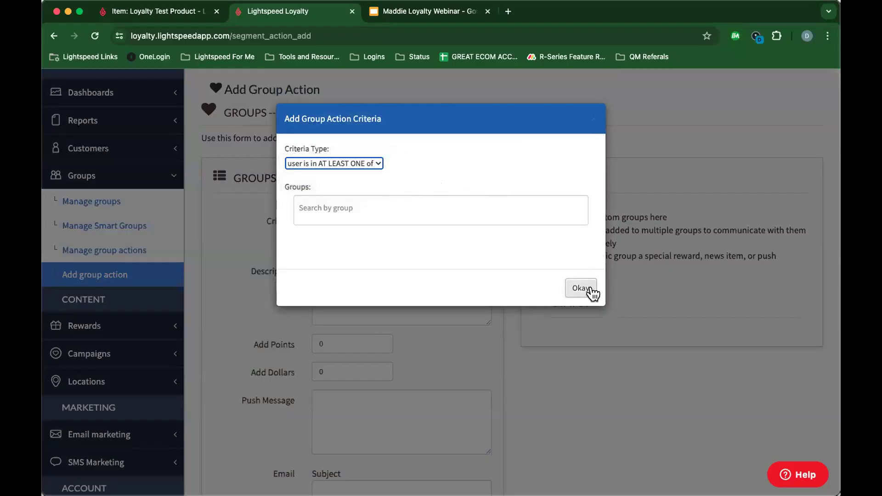
left_click(588, 294)
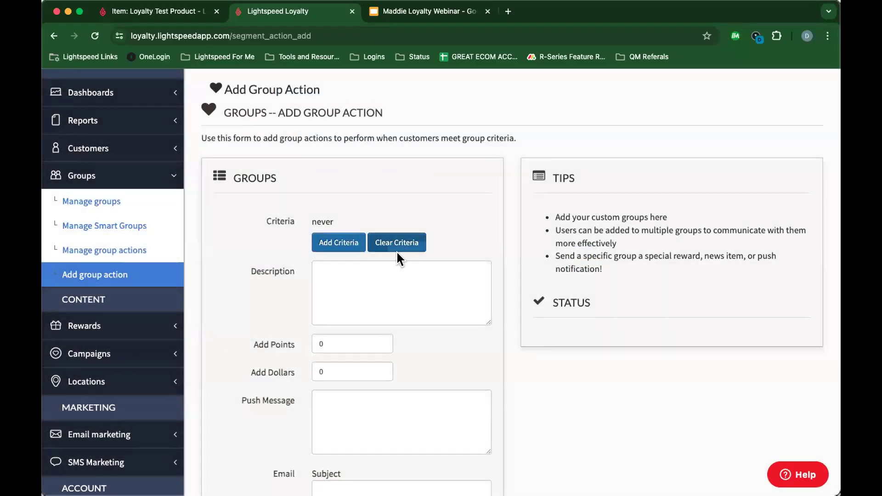
Step: Enter .04 in the group action's Add Dollars field
left_click(350, 276)
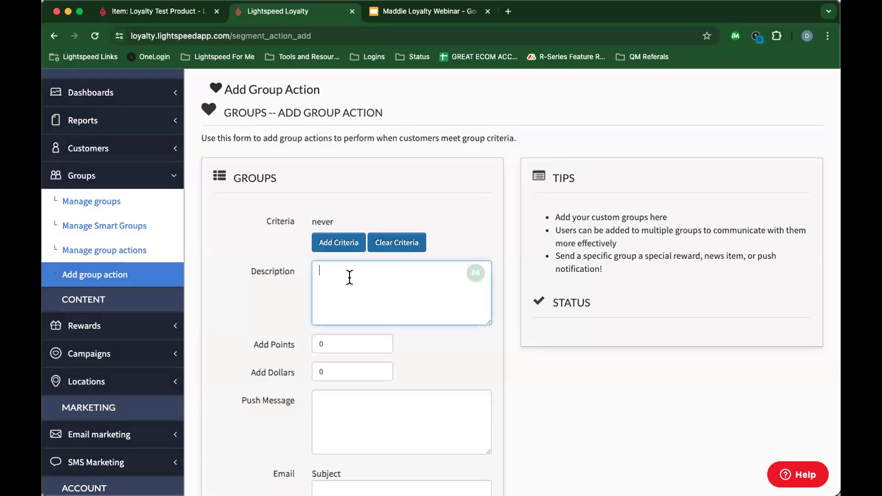
scroll(348, 277, "down", 3)
left_click(350, 277)
left_click(340, 303)
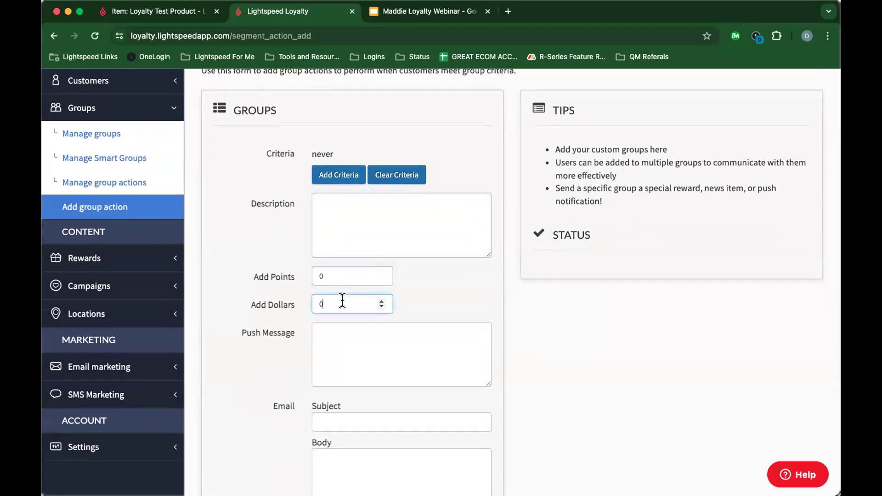
scroll(342, 301, "down", 3)
scroll(346, 281, "down", 5)
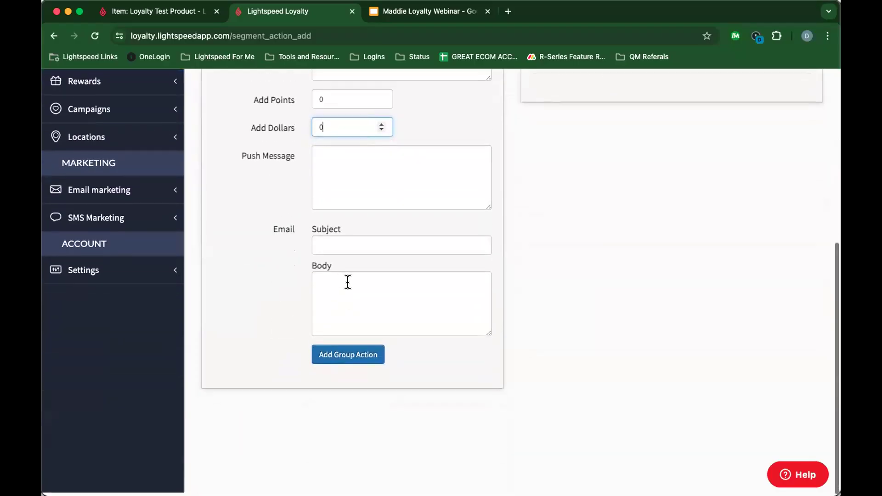
scroll(372, 309, "up", 6)
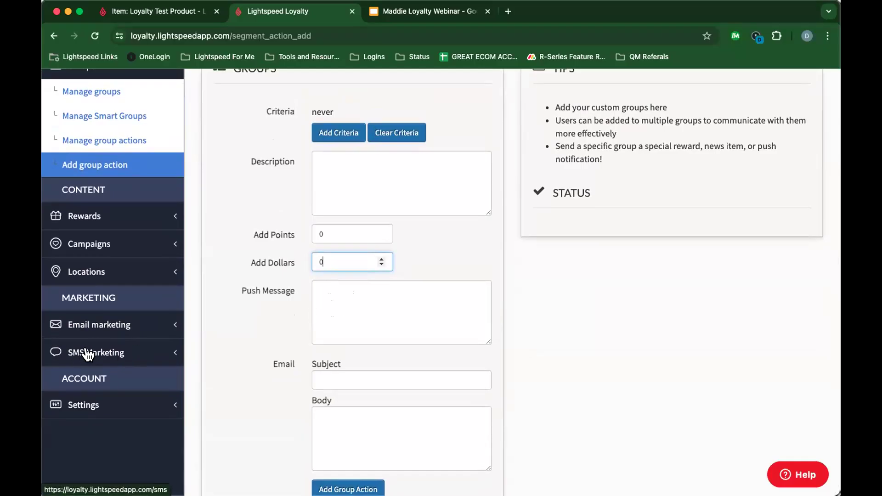
scroll(381, 341, "up", 3)
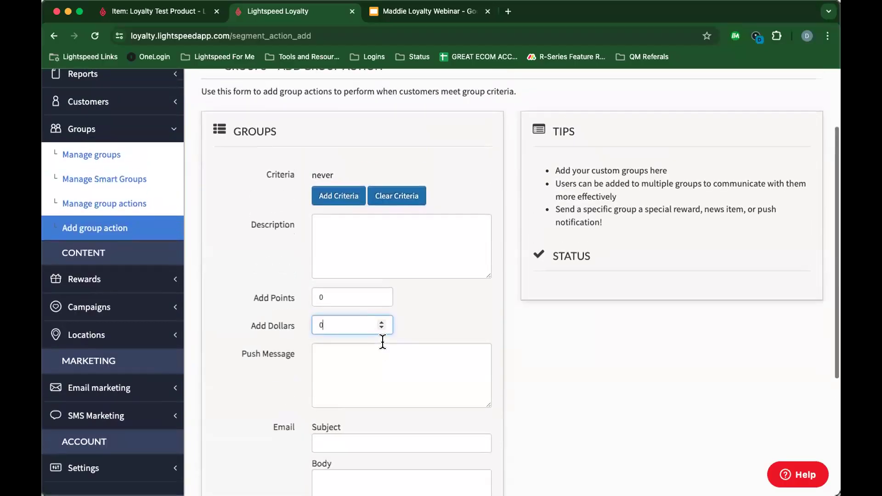
scroll(383, 341, "up", 5)
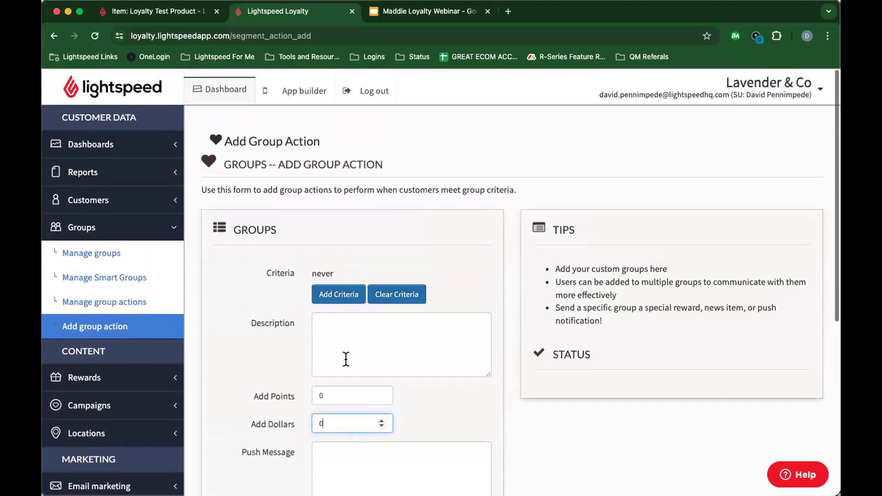
scroll(332, 361, "down", 3)
scroll(331, 361, "up", 3)
type(".04")
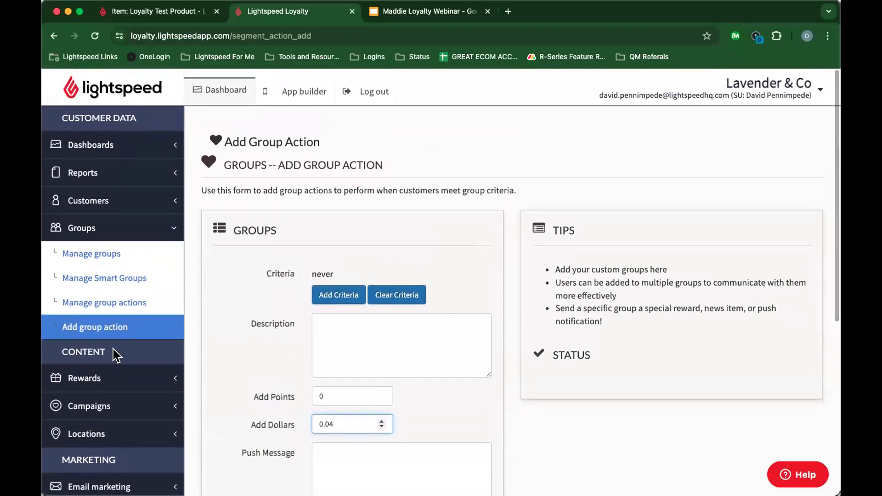
Step: Review the VIP and year-anniversary group actions, highlighting the end of the VIP action's description
left_click(110, 307)
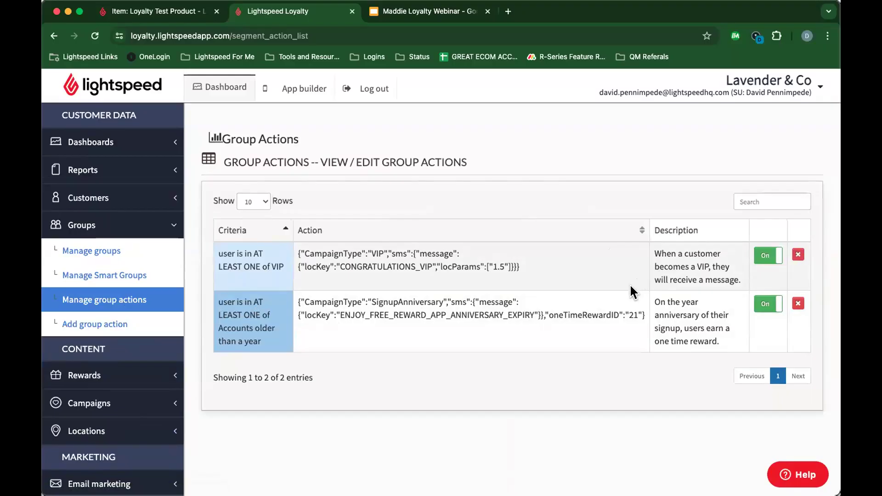
left_click_drag(740, 280, 653, 249)
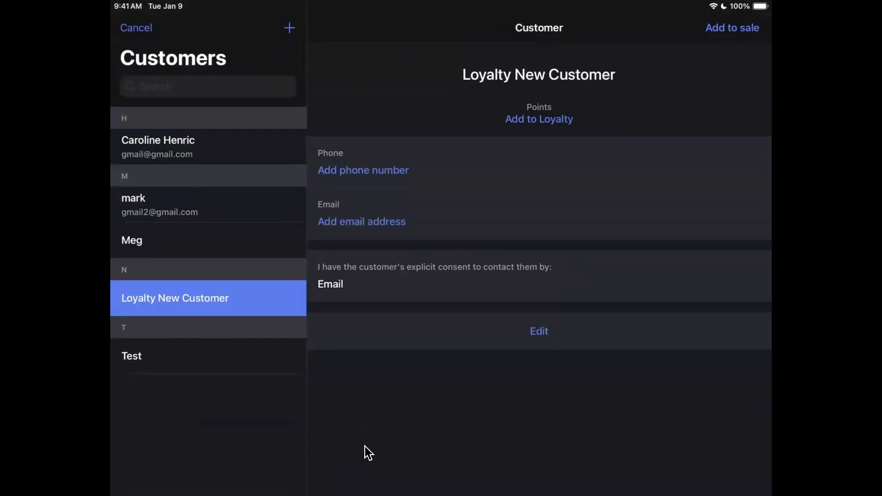
Step: Check Loyalty New Customer's Add to Loyalty and Email fields, then exit the edit form unsaved
left_click(546, 115)
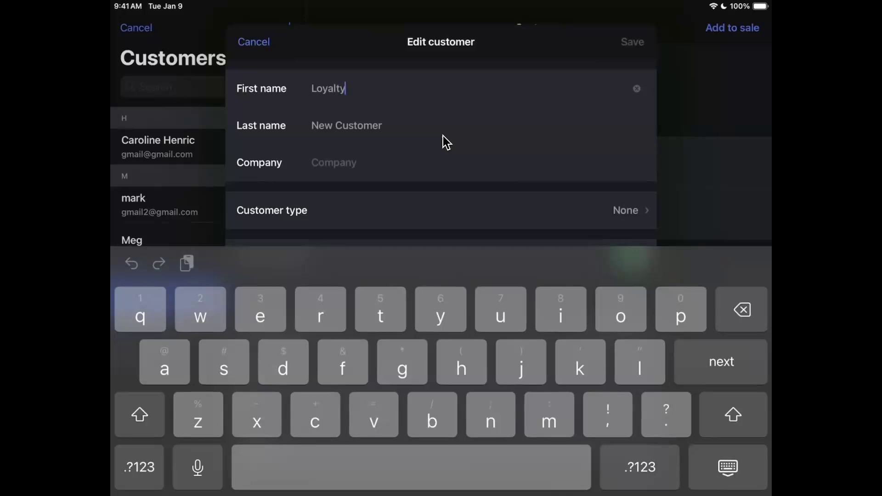
scroll(446, 143, "down", 3)
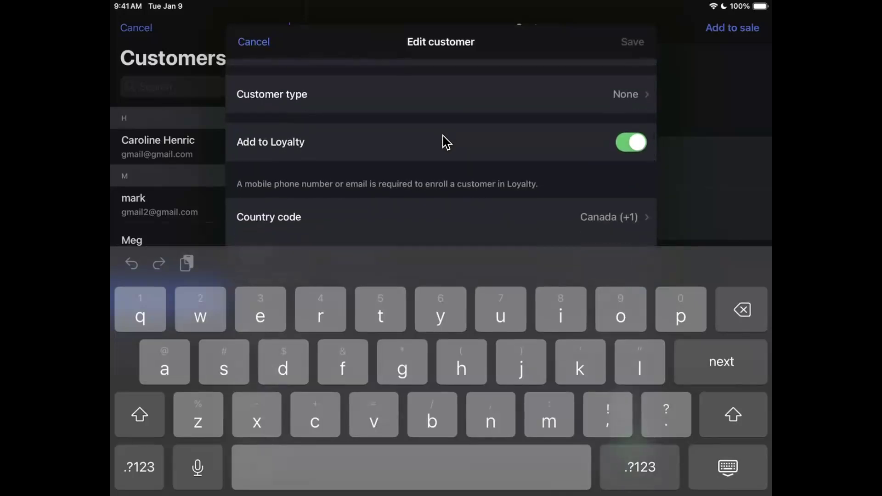
scroll(443, 136, "down", 3)
key("Tab")
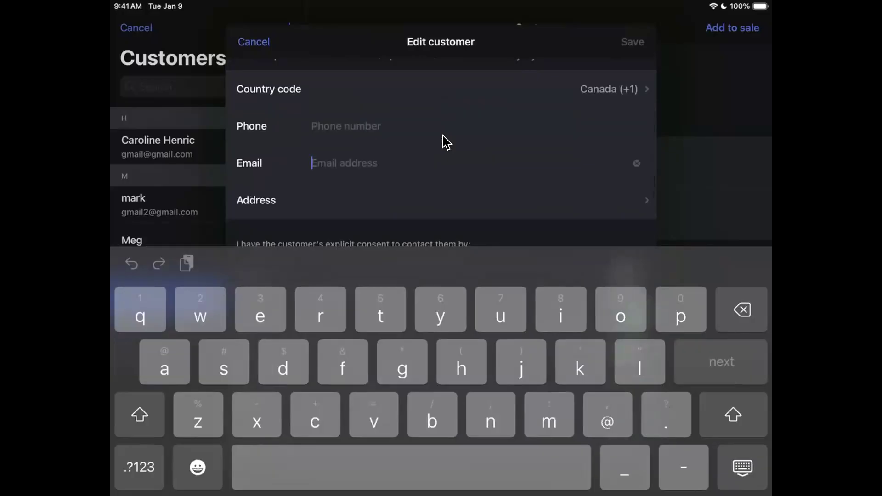
key("Escape")
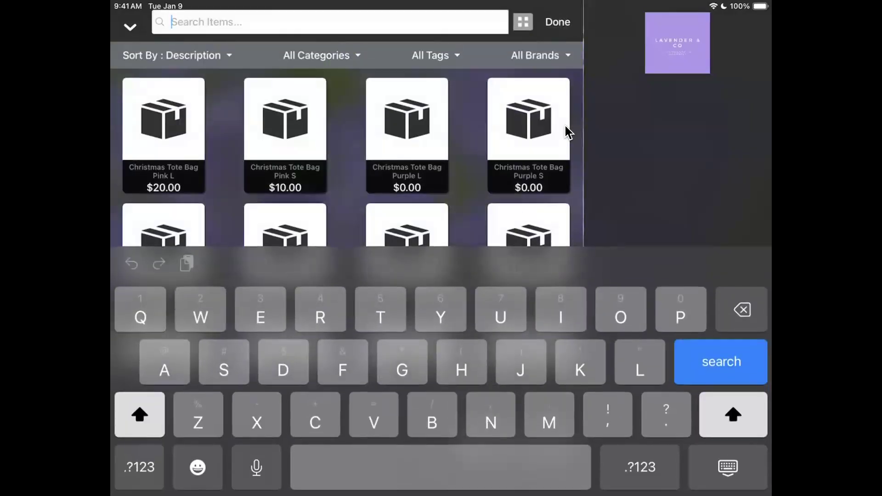
Step: Search the item grid for 'Lo' to find the Loyalty Test Product
type("Lo")
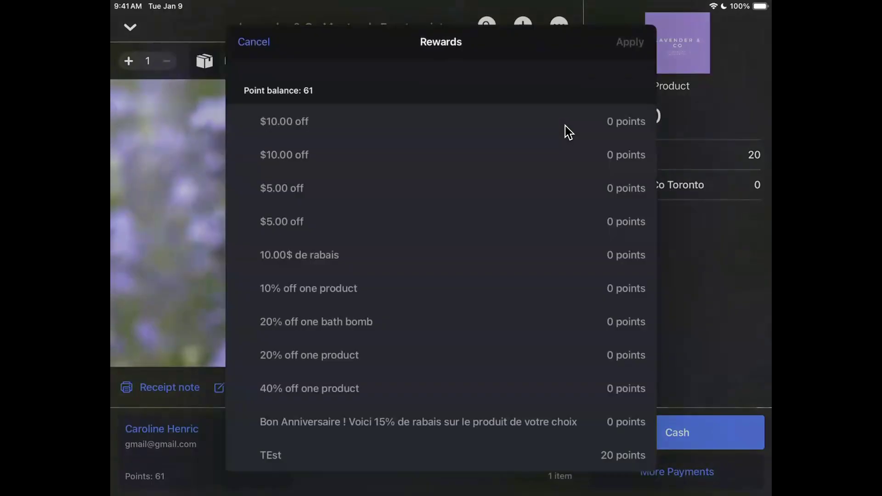
Step: Scroll through the 61-point Rewards list, from 0-point rewards up to 1 Free Service at 1,500 points
scroll(568, 132, "down", 5)
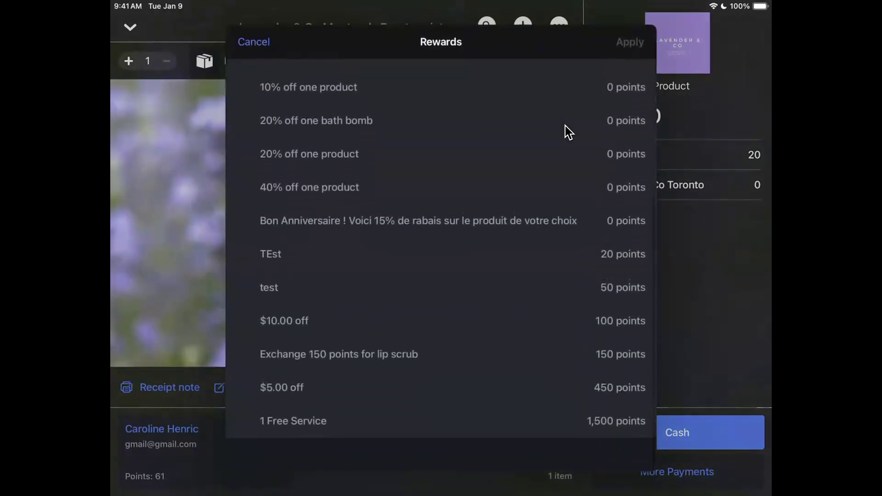
scroll(568, 132, "up", 5)
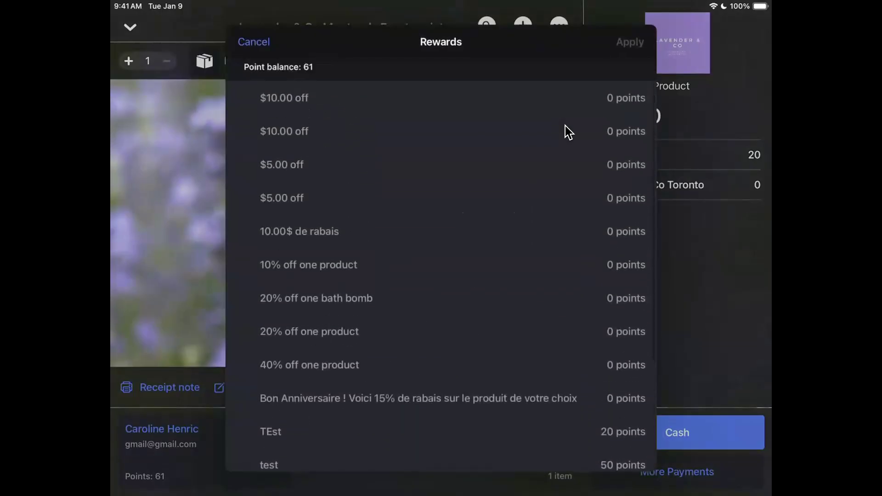
scroll(568, 132, "down", 5)
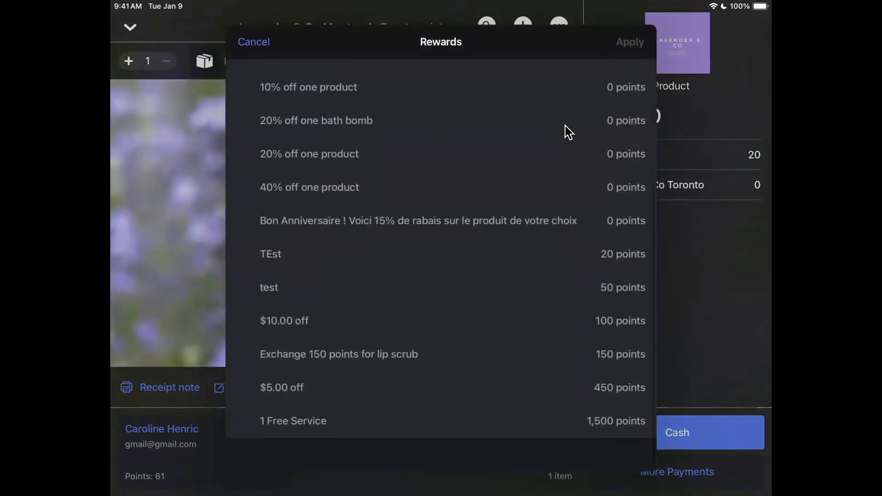
scroll(565, 125, "up", 3)
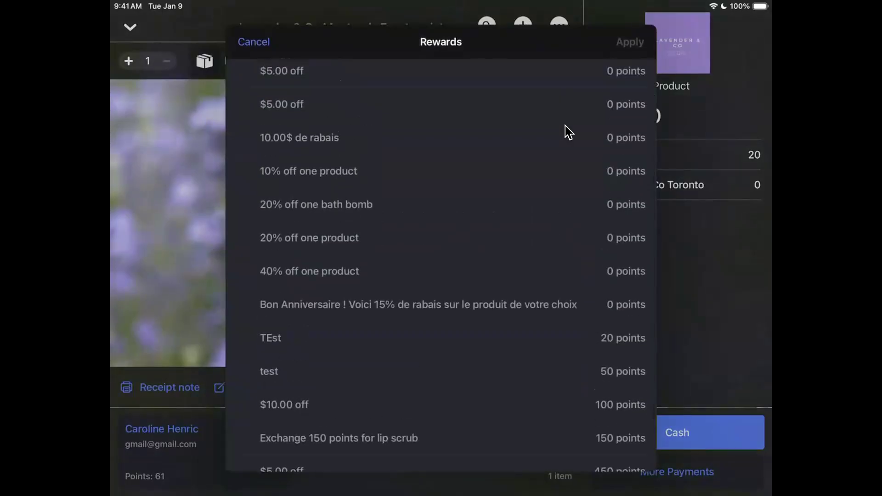
scroll(565, 125, "up", 3)
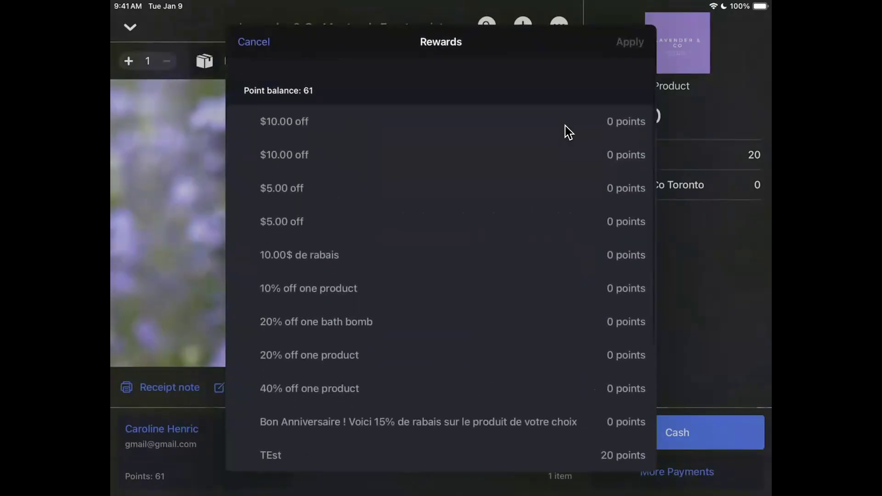
scroll(565, 126, "down", 3)
scroll(564, 126, "up", 3)
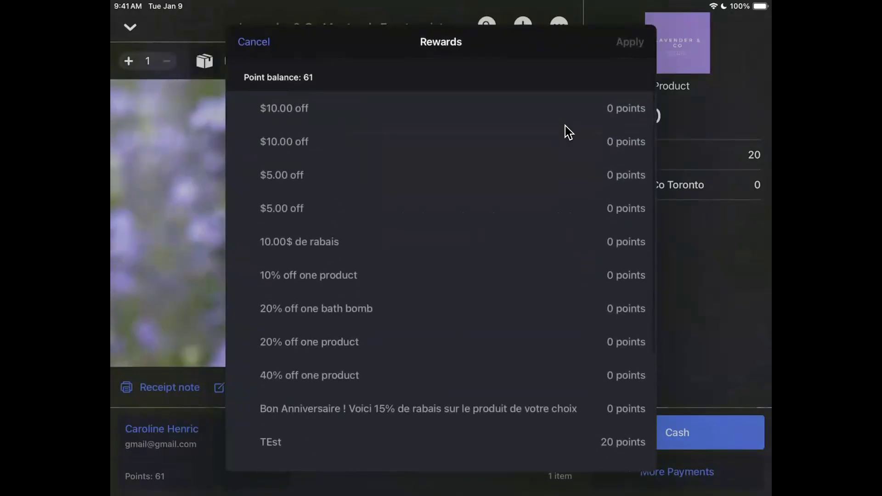
scroll(565, 126, "down", 5)
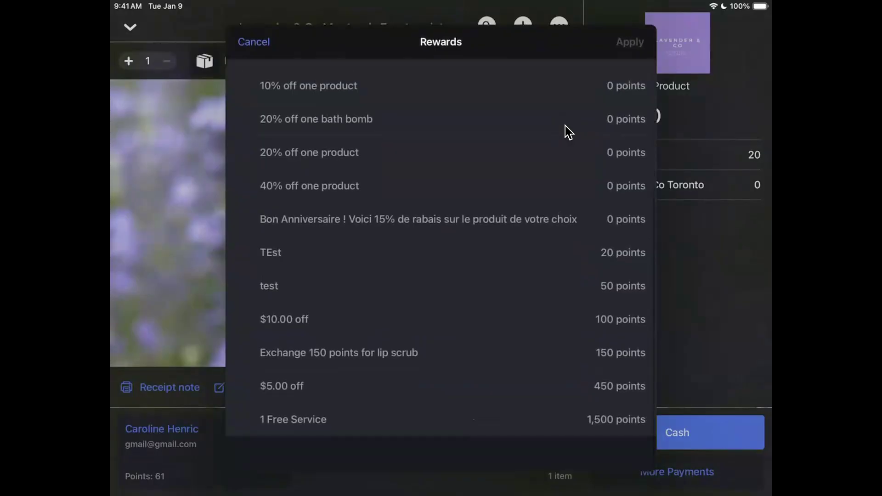
scroll(564, 126, "up", 5)
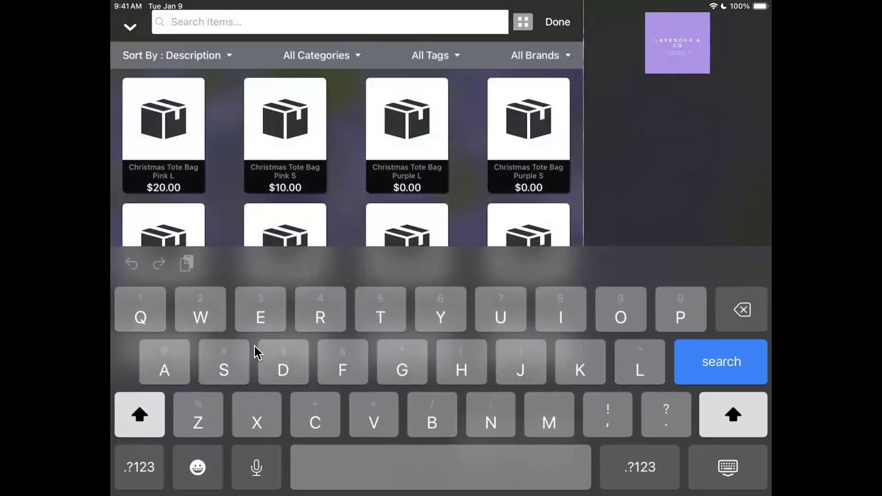
Step: Search the item grid for 'Lo' to locate the $10.00 Loyalty Test Product
type("Lo")
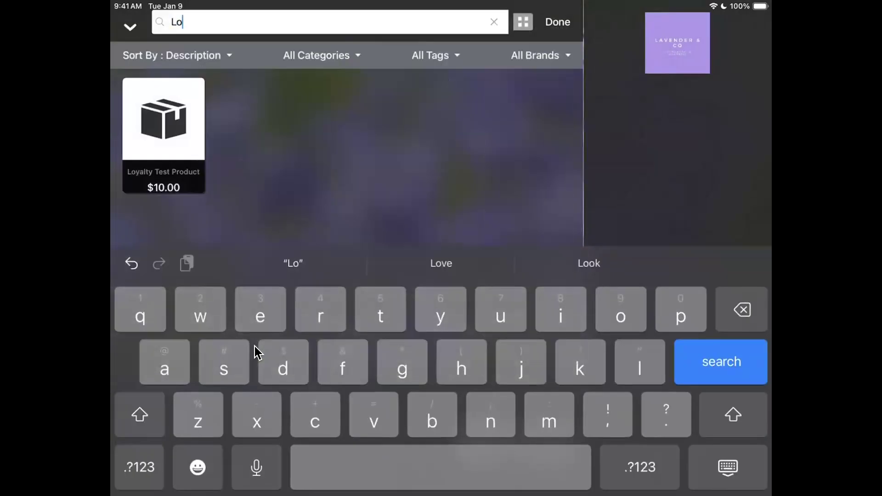
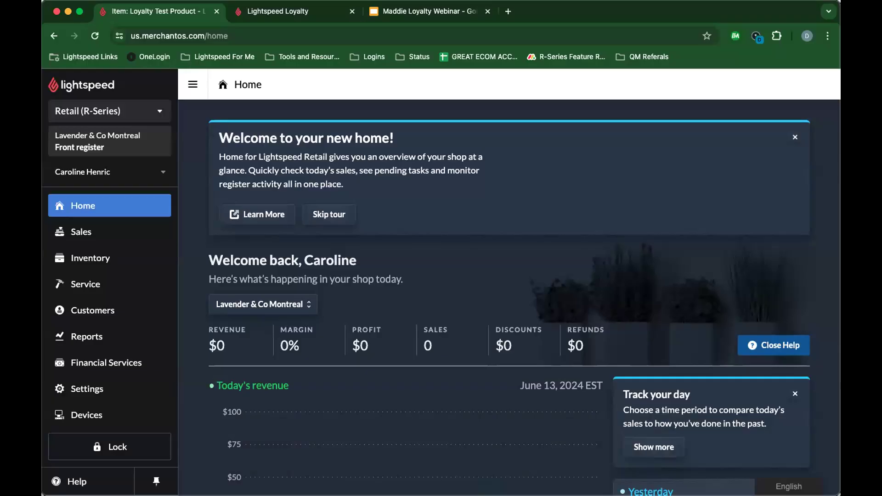
Step: Start a new sale and attach LOYALTY NEW CUSTOMER by searching customers for 'loyalty'
scroll(295, 309, "down", 2)
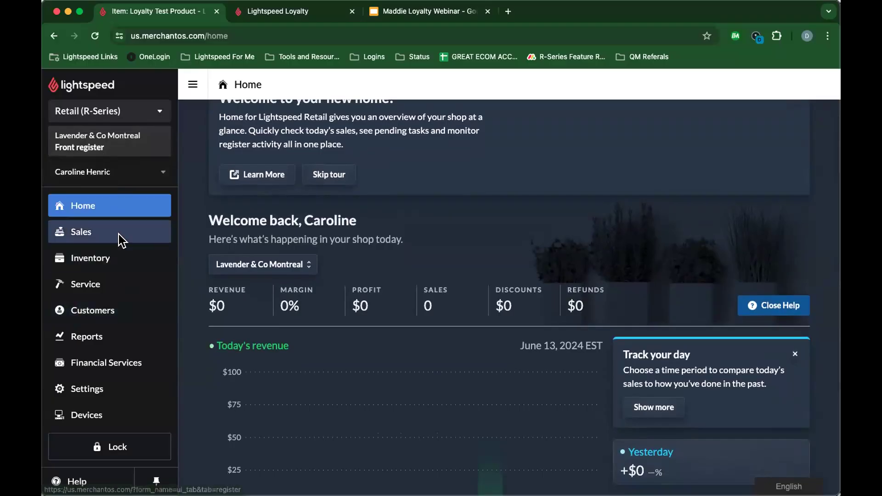
left_click(106, 226)
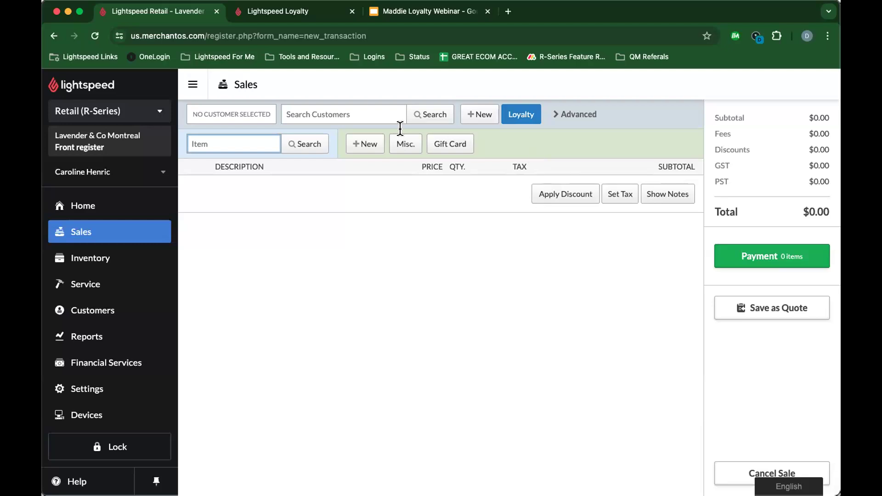
left_click(332, 113)
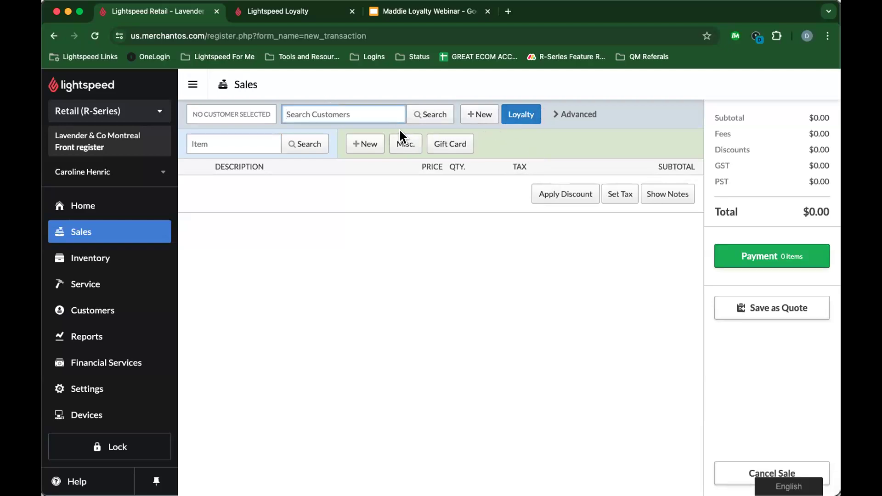
type("loyalty")
key("Return")
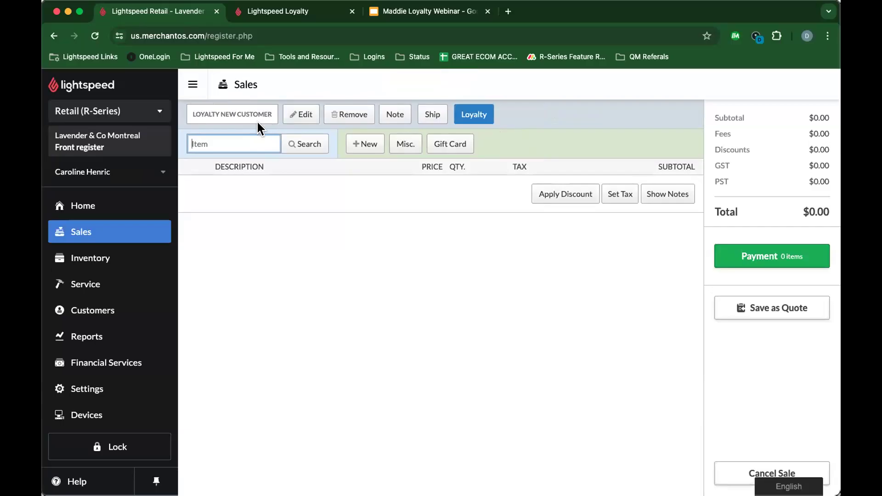
left_click(471, 118)
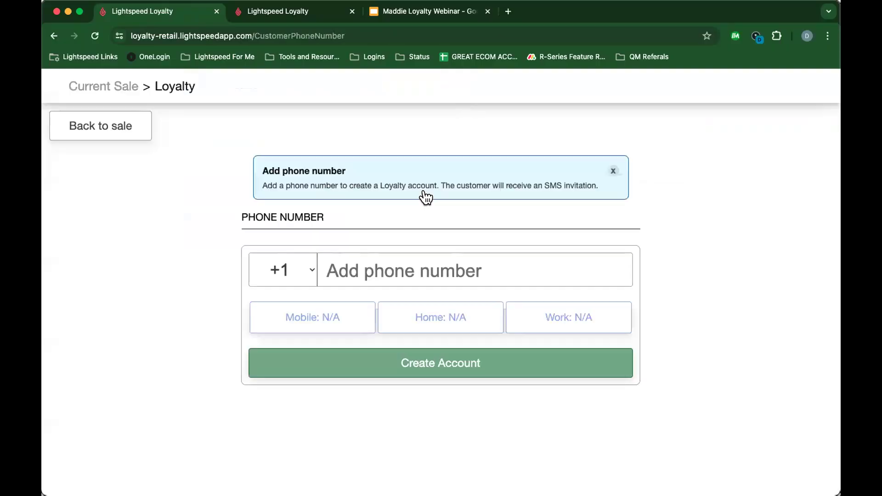
scroll(395, 257, "down", 1)
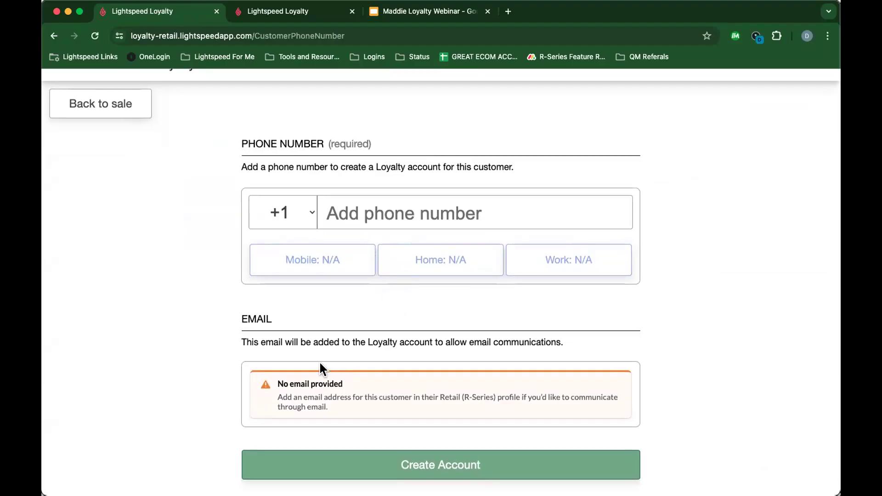
left_click_drag(288, 383, 423, 411)
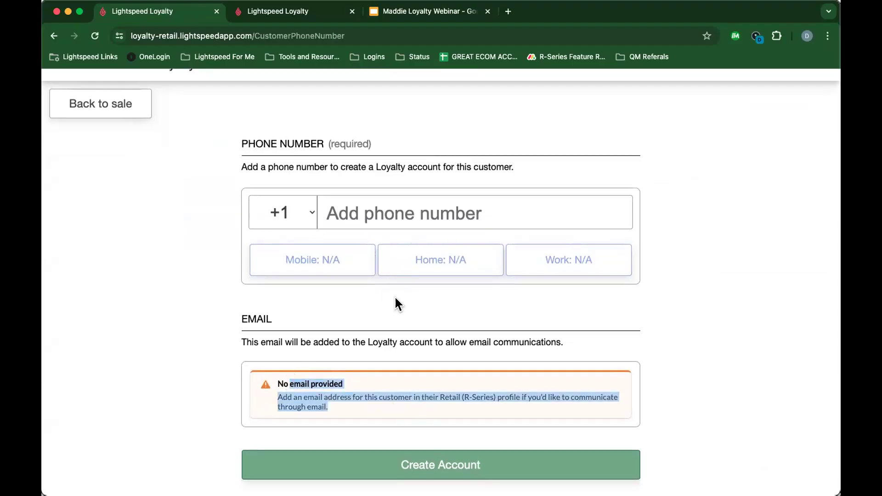
left_click(369, 204)
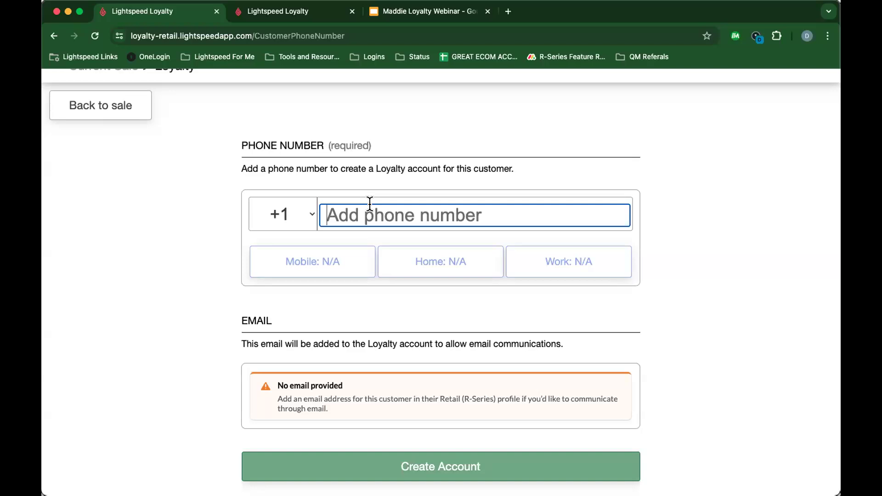
scroll(432, 374, "down", 1)
scroll(409, 388, "up", 1)
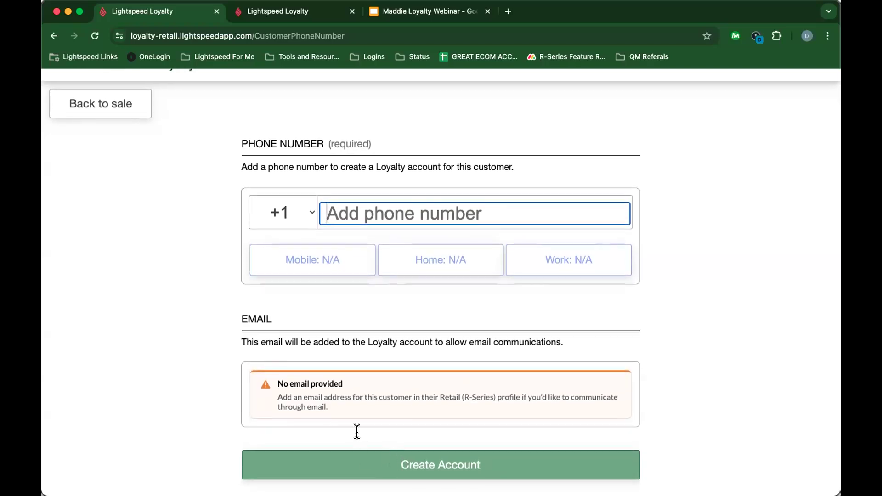
right_click(131, 102)
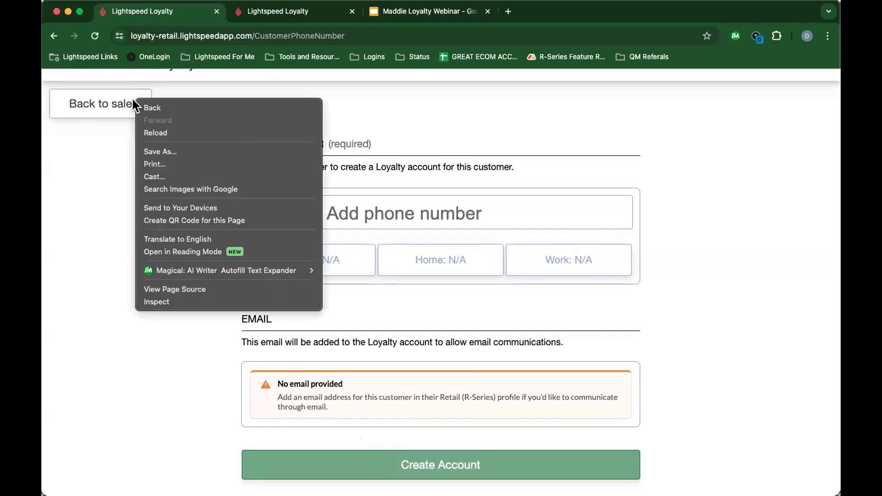
double_click(101, 104)
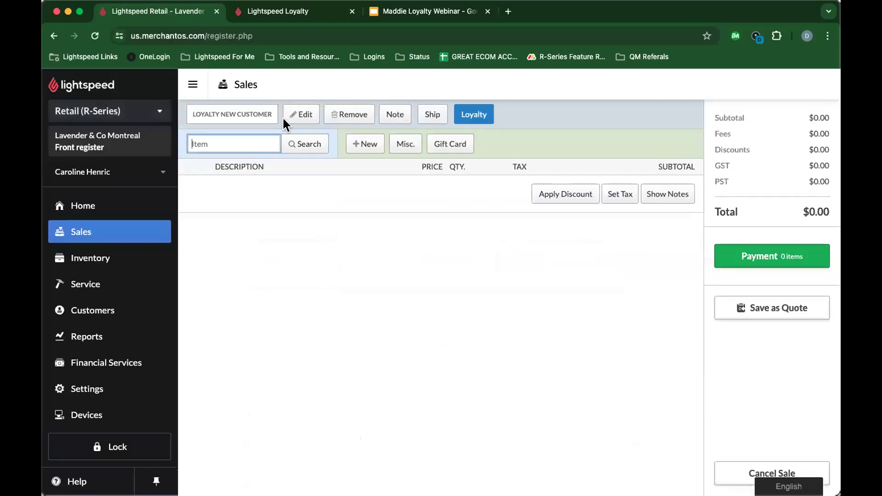
left_click(299, 121)
Step: Replace the sale's customer with an enrolled member and open their 61-point loyalty options
left_click(363, 115)
left_click(299, 111)
type("car")
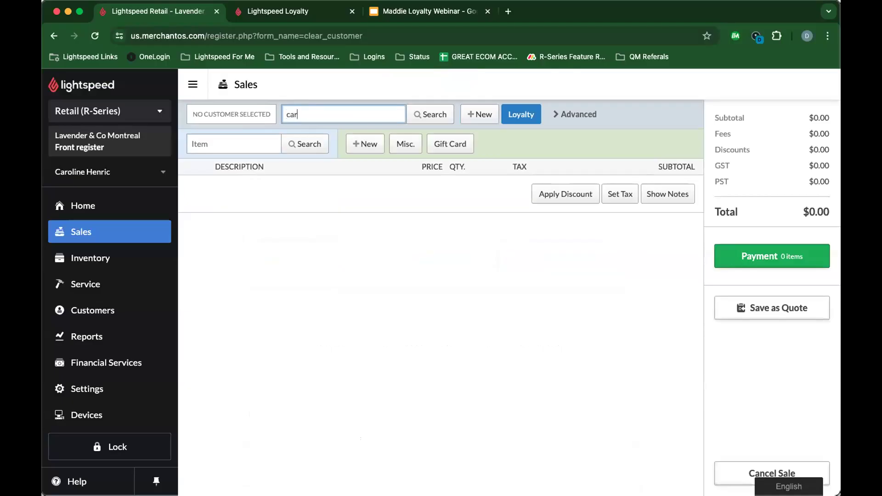
type("o")
key("Return")
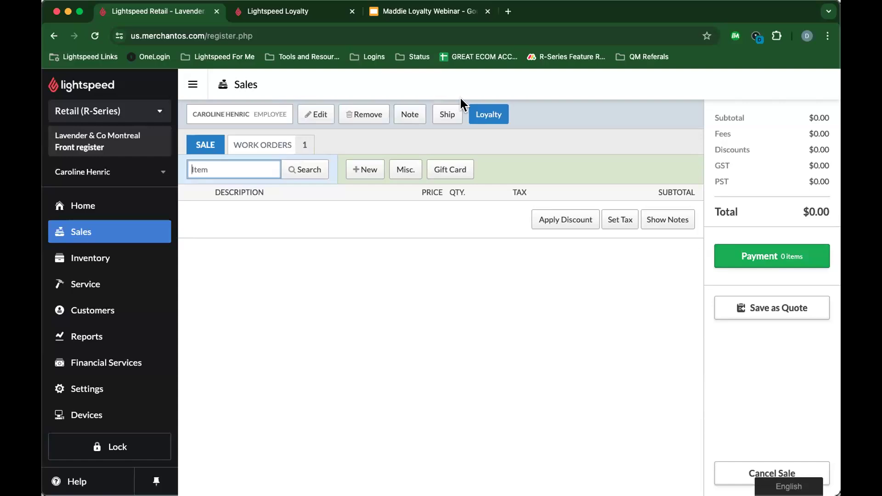
left_click(484, 115)
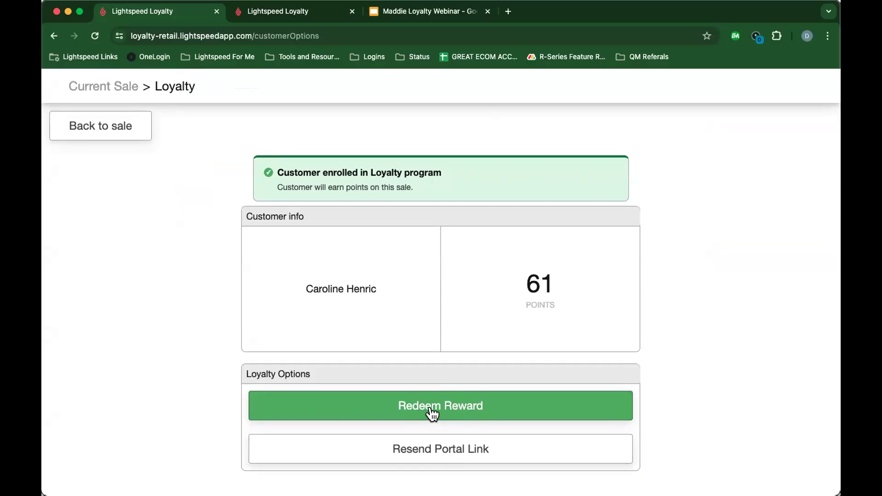
Step: Try redeeming the $2.00 off reward for 10 points
left_click(386, 406)
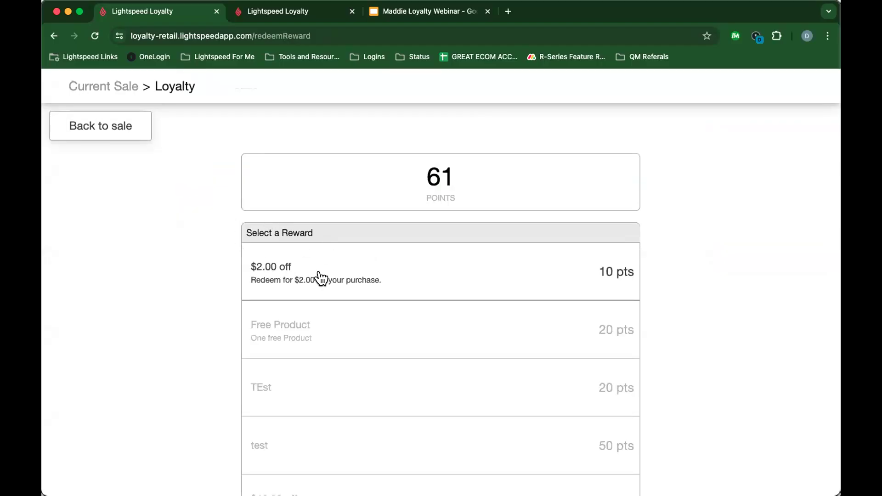
left_click(292, 273)
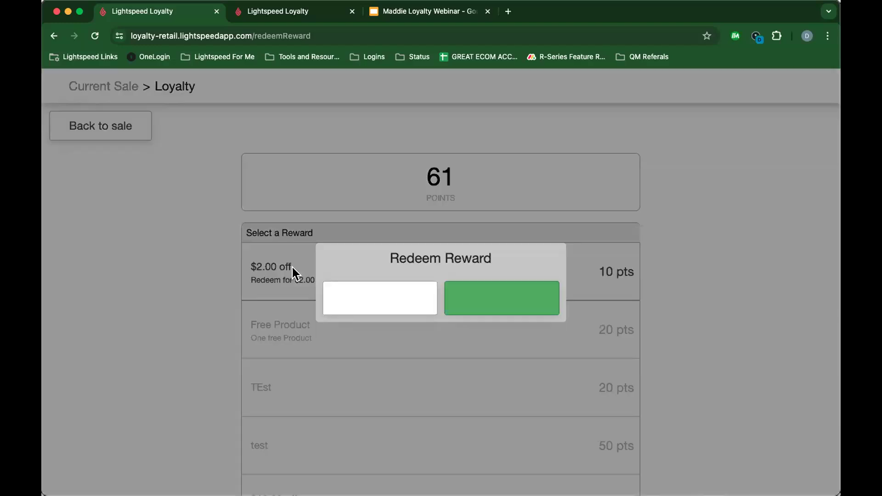
left_click(482, 305)
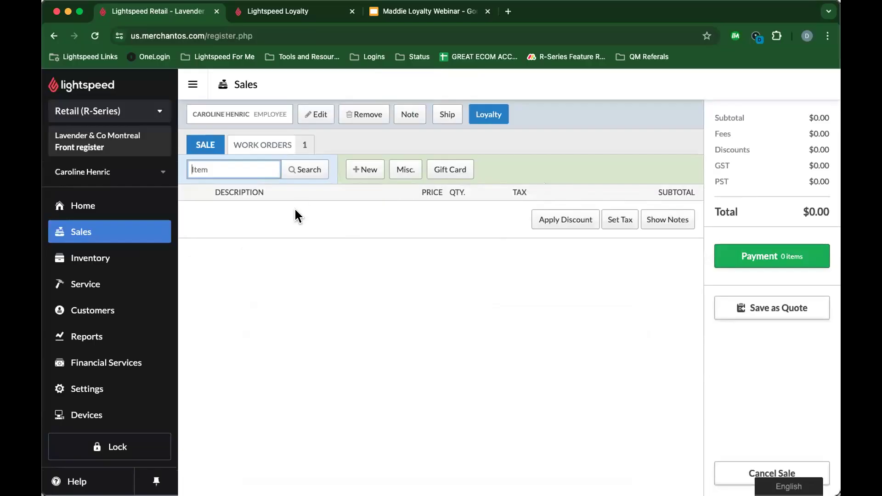
Step: Add the Loyalty Test Product to the sale via an item search for 'loyalty'
left_click(293, 175)
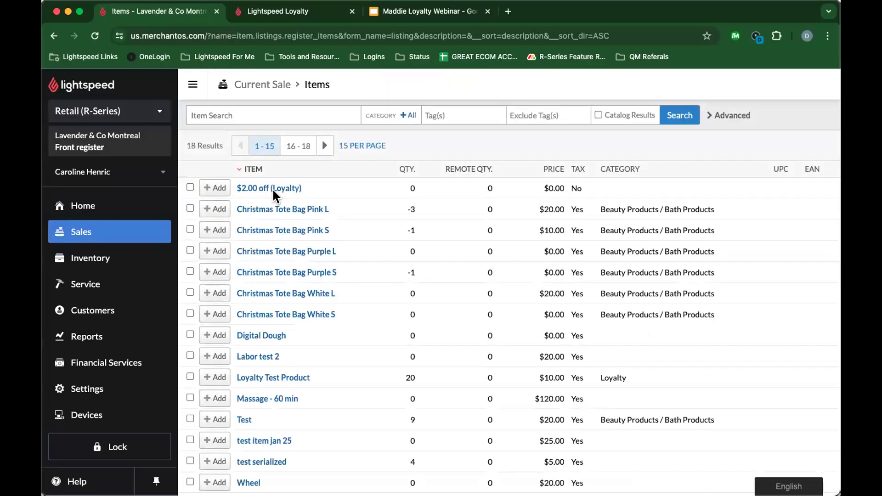
left_click(258, 115)
type("loyalty")
key("Return")
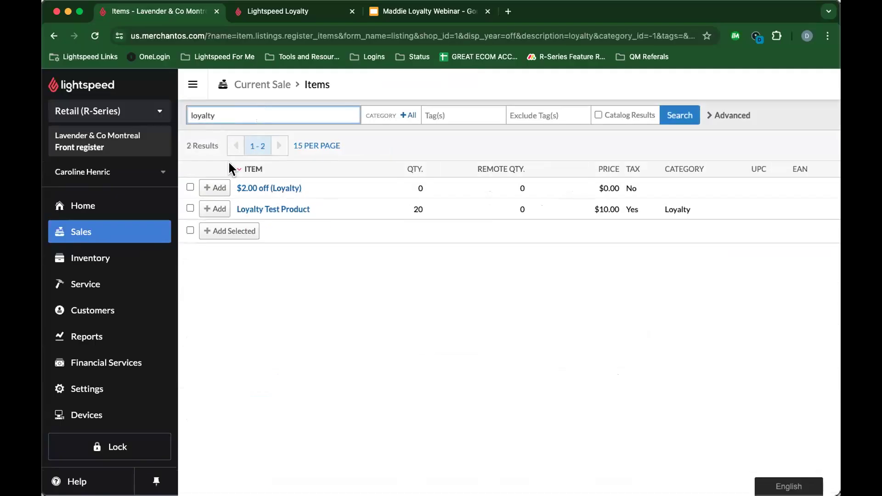
left_click(214, 209)
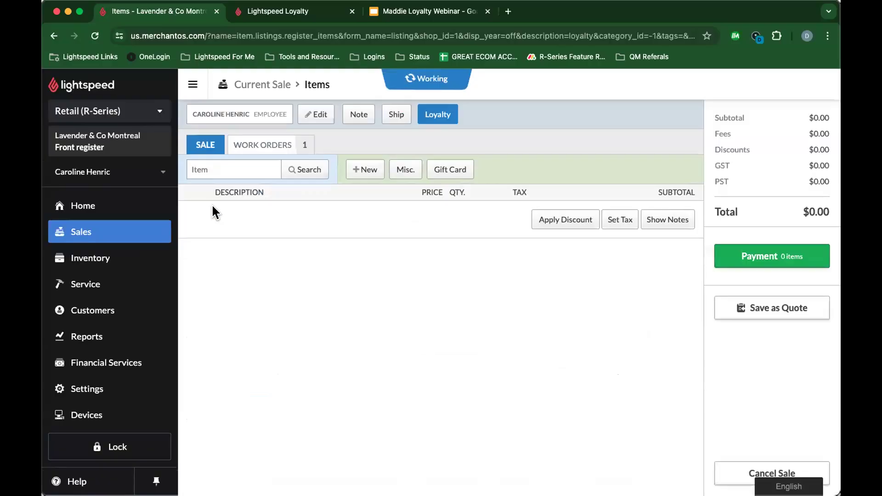
Step: Redeem the $2.00 off reward for 10 points, bringing the sale total to $9.50
left_click(485, 118)
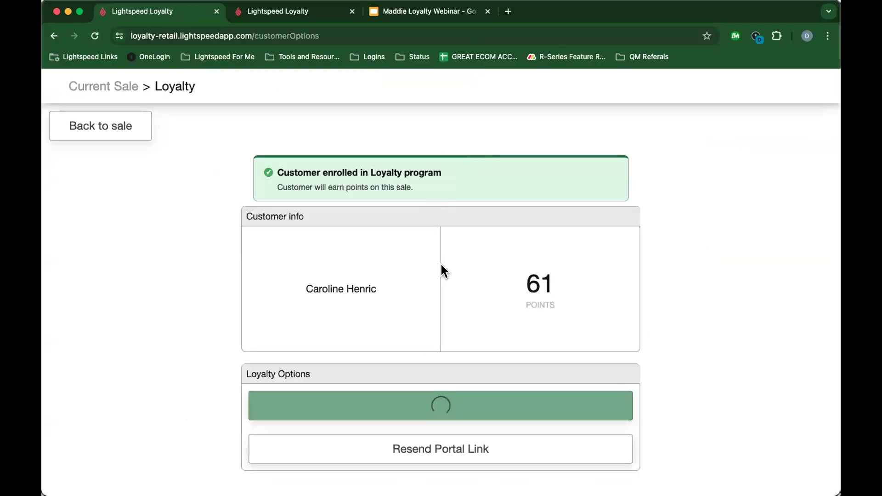
left_click(436, 400)
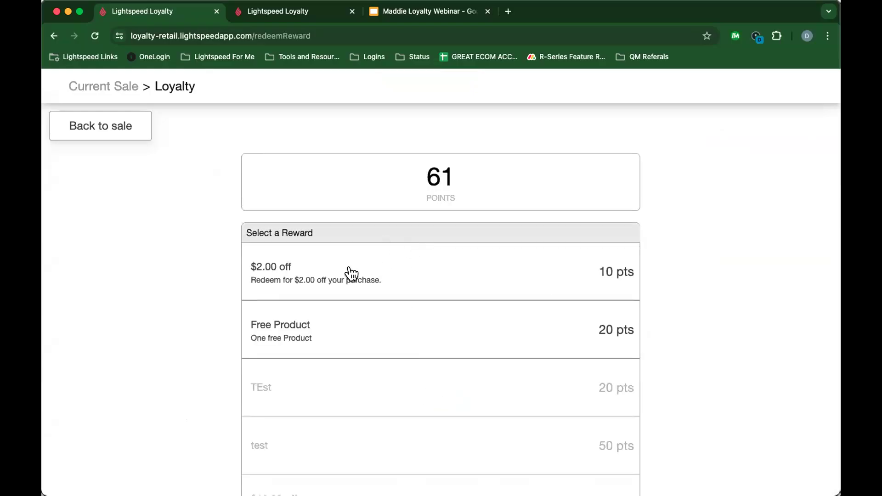
left_click(352, 273)
left_click(482, 298)
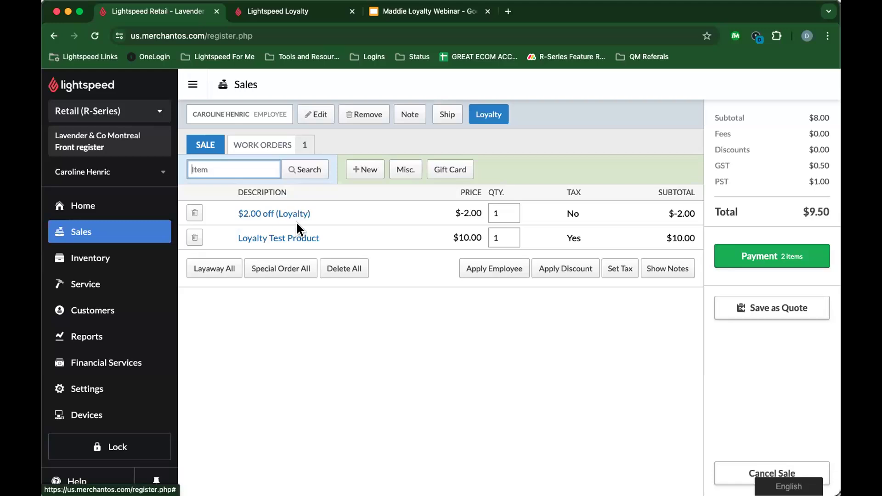
Step: Swap the $2.00 off line for the 20-point Free Product reward, then revisit the loyalty options
left_click(194, 213)
left_click(499, 114)
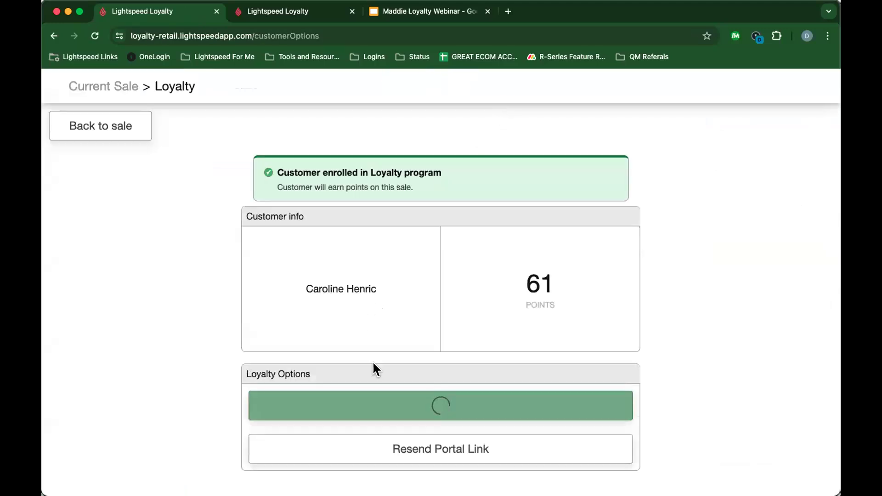
left_click(388, 402)
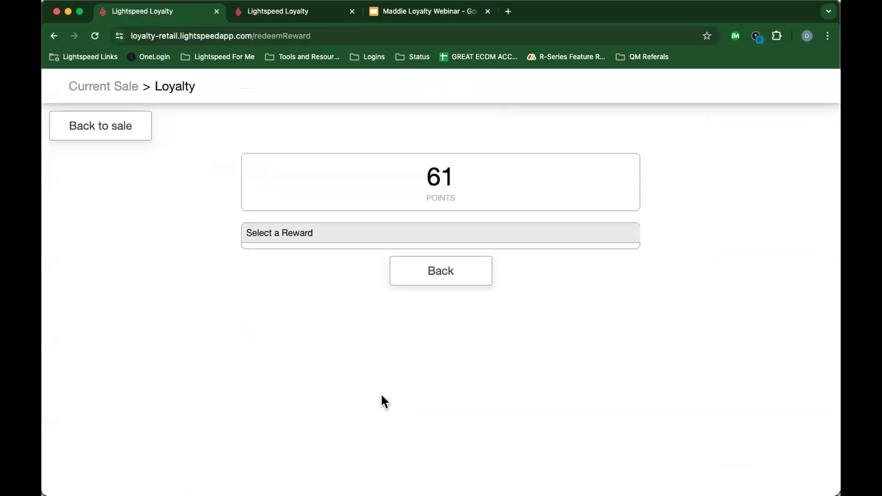
left_click(335, 330)
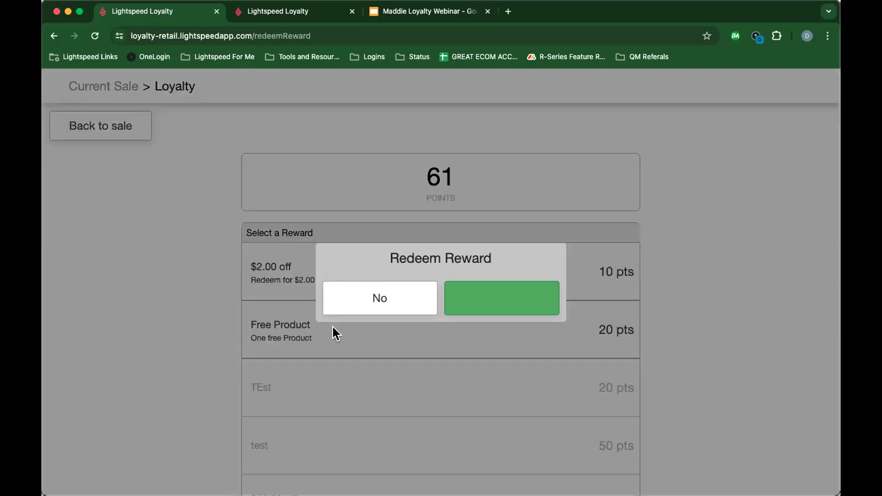
left_click(477, 301)
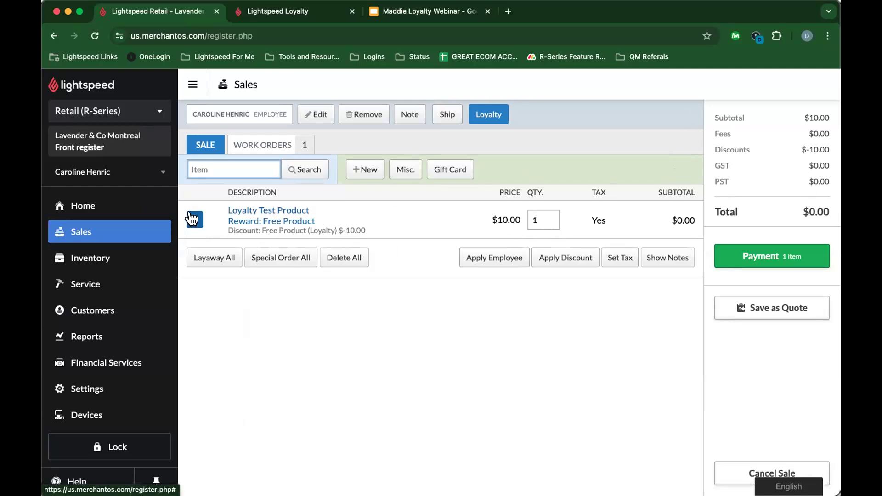
left_click(487, 123)
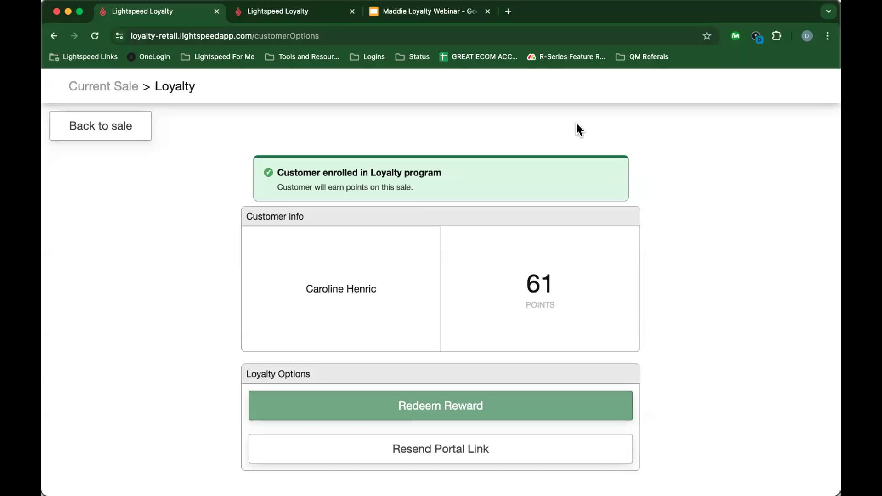
Step: Open the Main Dashboard in the loyalty back office and show the new-customers timeline
left_click(290, 16)
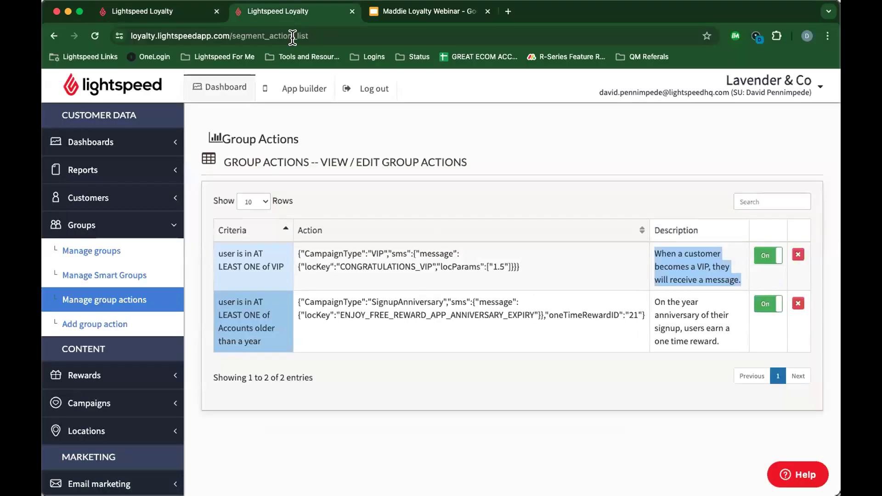
left_click(106, 146)
left_click(108, 167)
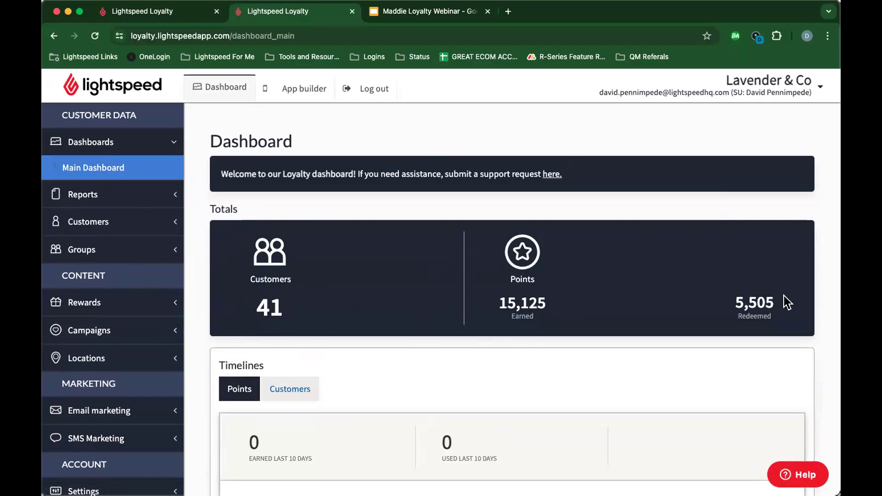
scroll(753, 315, "down", 5)
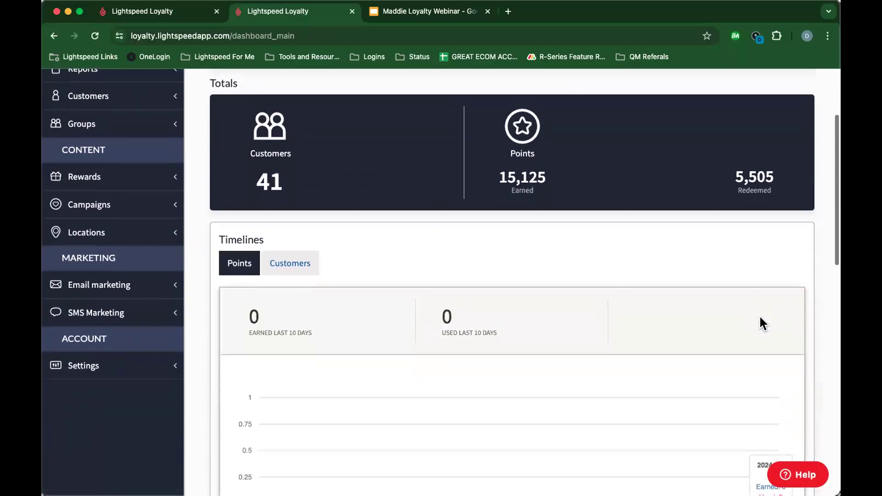
scroll(483, 296, "down", 1)
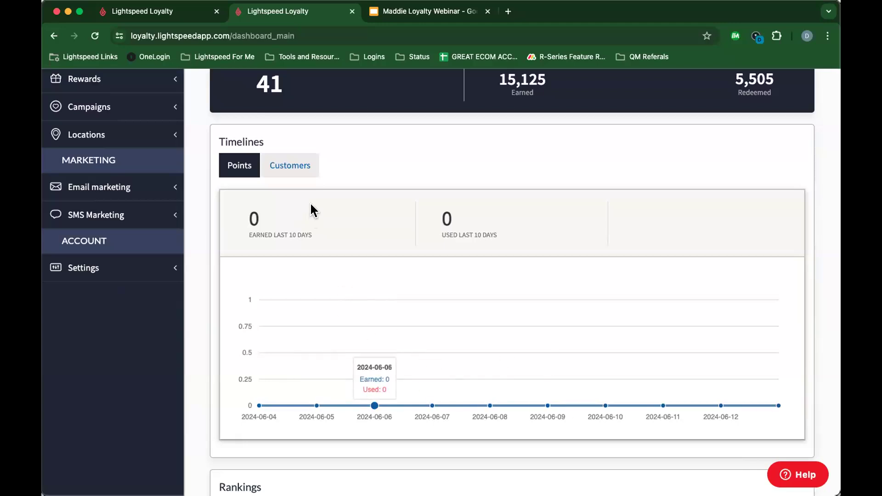
left_click(296, 172)
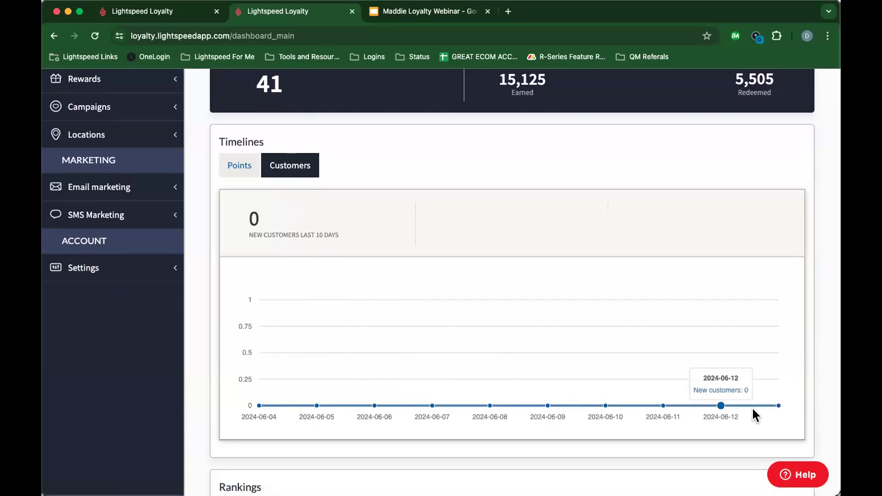
Step: Rank rewards by number of redemptions, inspect the Usage breakdown donut, and expand Reports
scroll(405, 374, "down", 2)
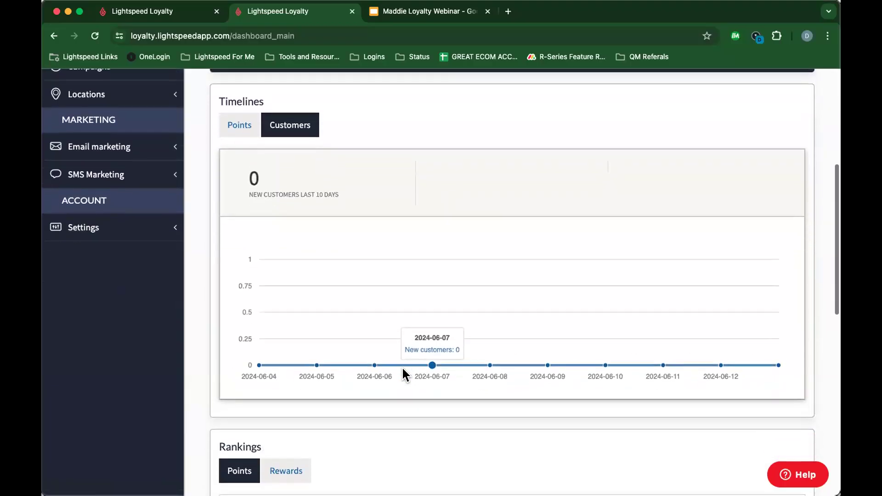
scroll(475, 354, "down", 7)
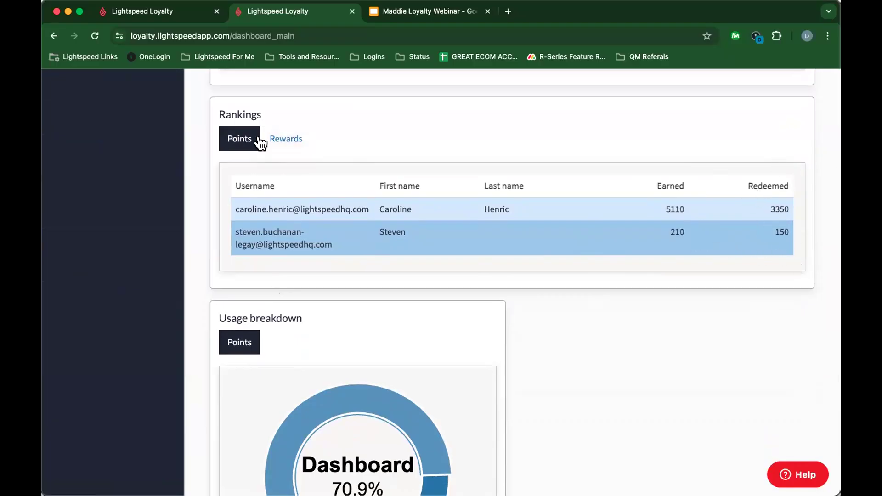
left_click(275, 142)
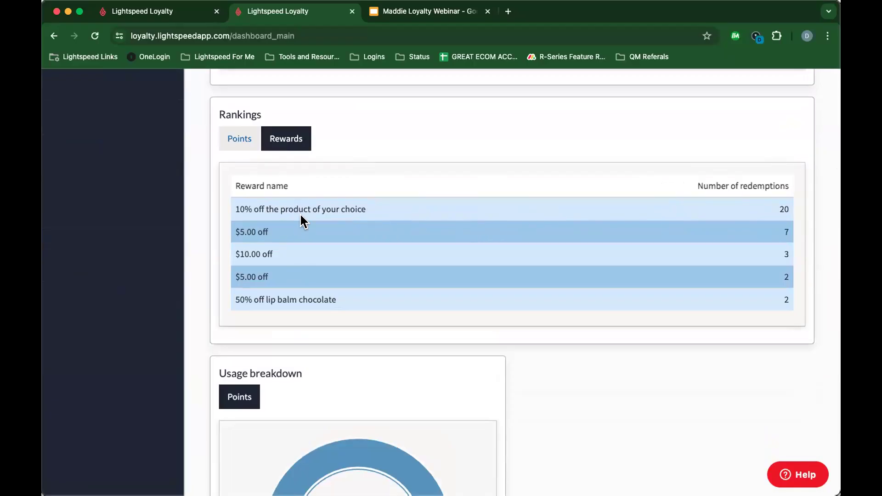
scroll(295, 217, "down", 5)
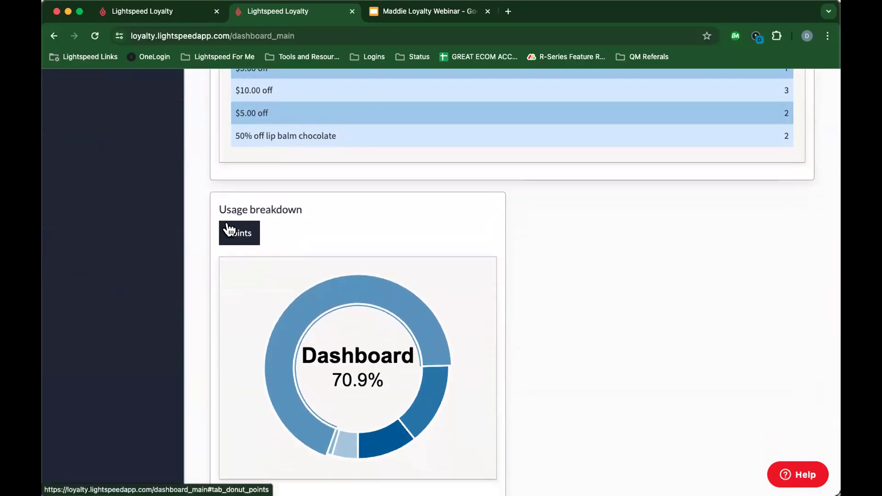
scroll(303, 257, "down", 2)
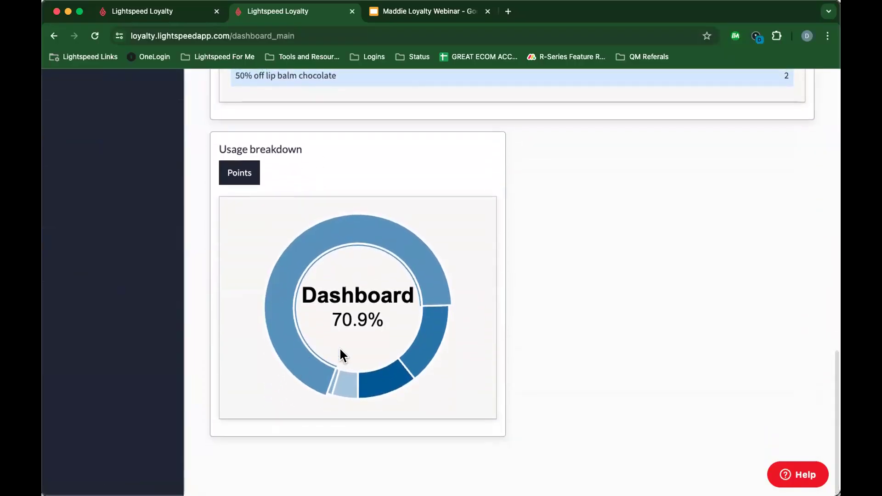
left_click_drag(364, 365, 430, 327)
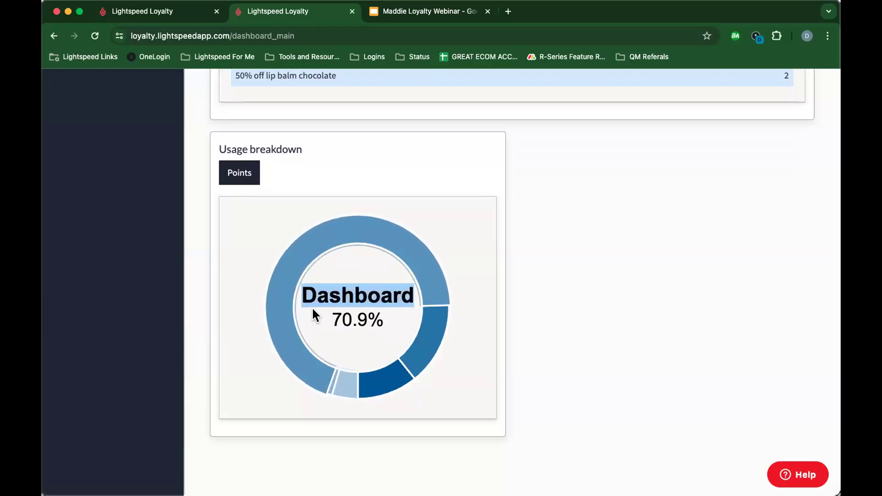
scroll(331, 305, "up", 8)
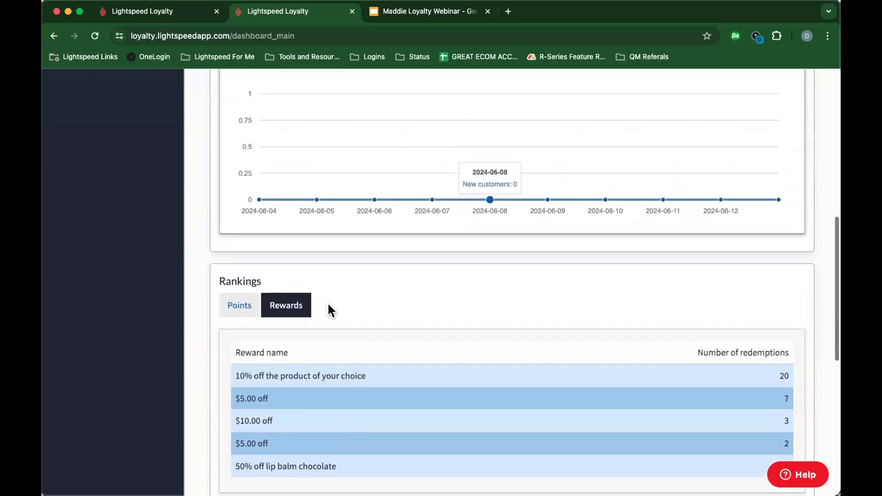
scroll(329, 310, "up", 10)
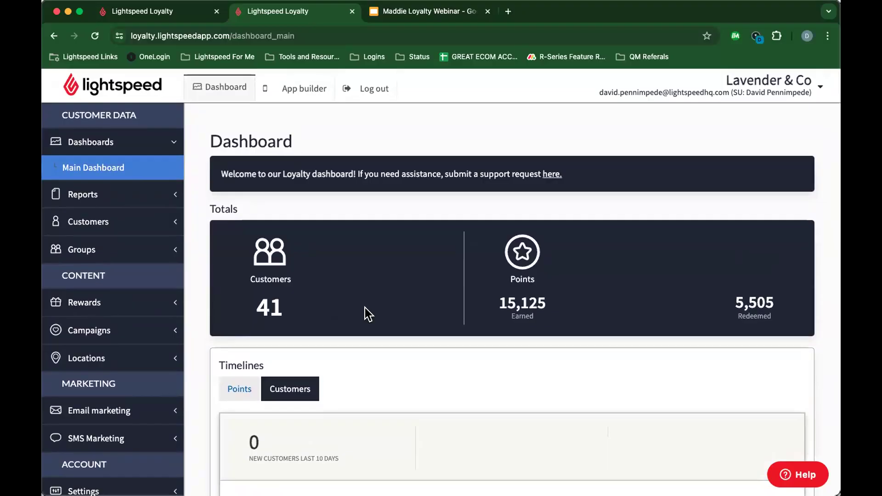
left_click(80, 190)
Step: Open the Points usage report and scroll through members' points, sources and locations
left_click(79, 192)
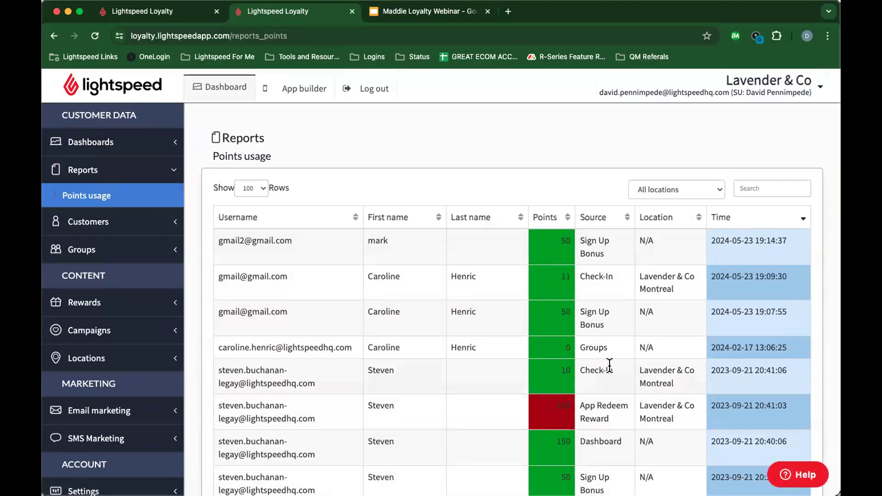
scroll(606, 266, "down", 2)
scroll(611, 248, "down", 2)
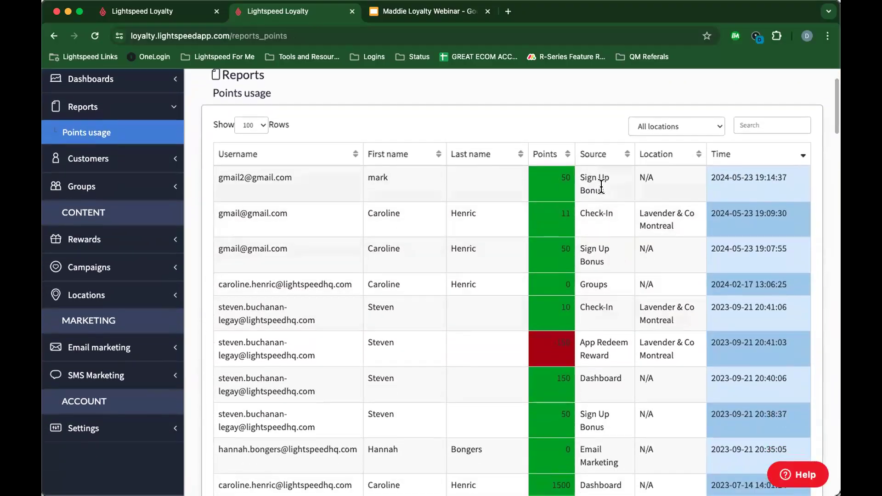
scroll(602, 258, "down", 3)
scroll(597, 248, "up", 5)
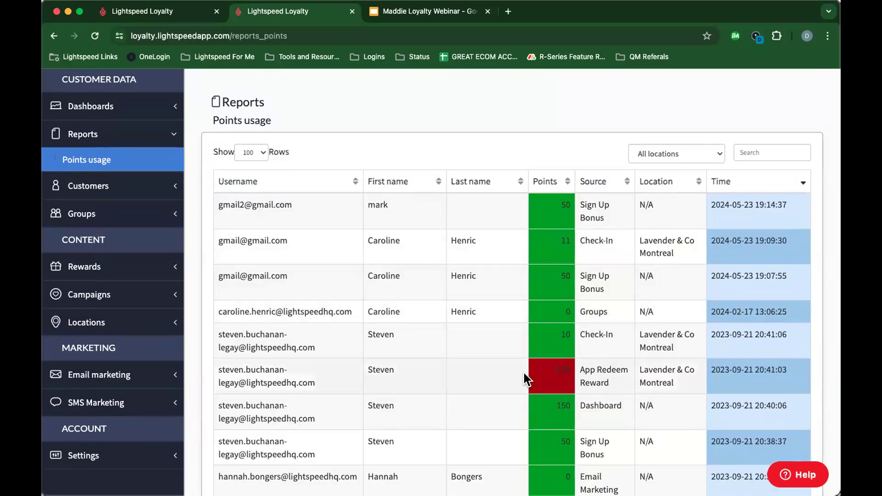
scroll(569, 369, "down", 5)
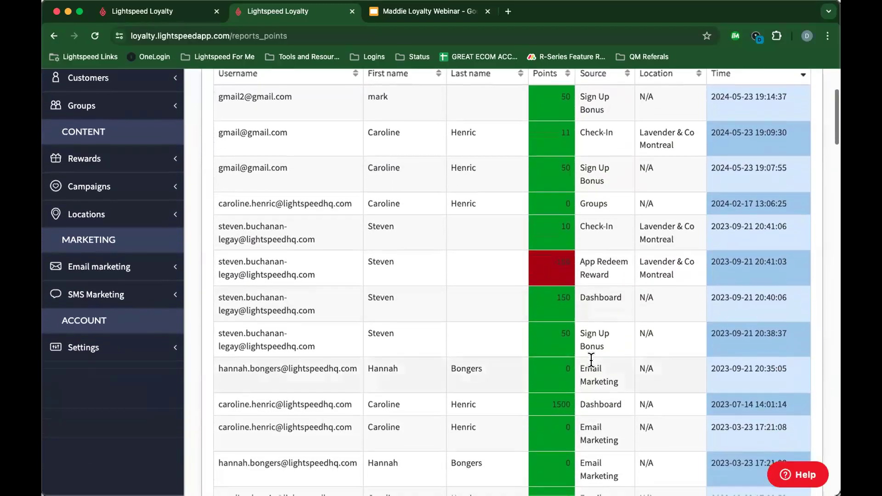
scroll(598, 243, "down", 4)
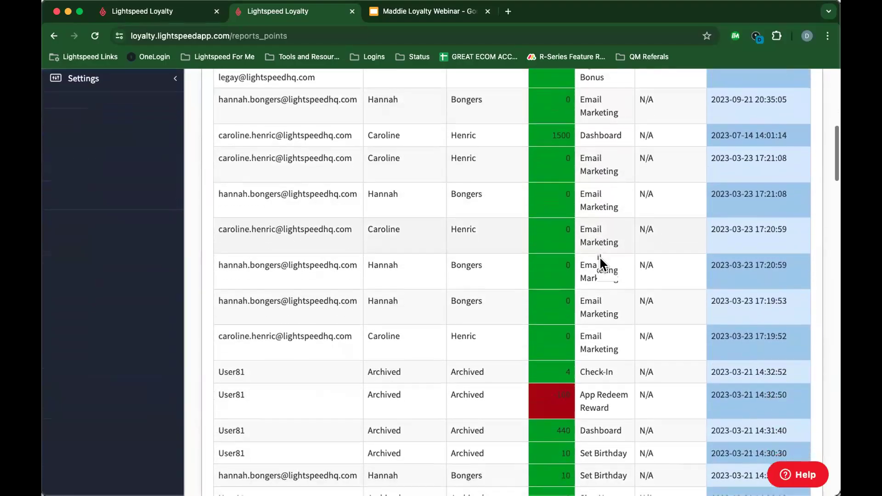
scroll(600, 262, "down", 10)
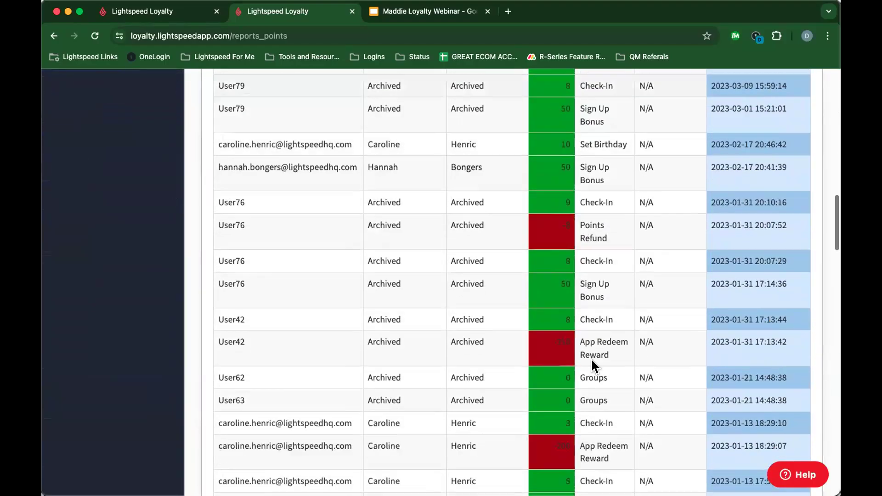
scroll(591, 352, "up", 20)
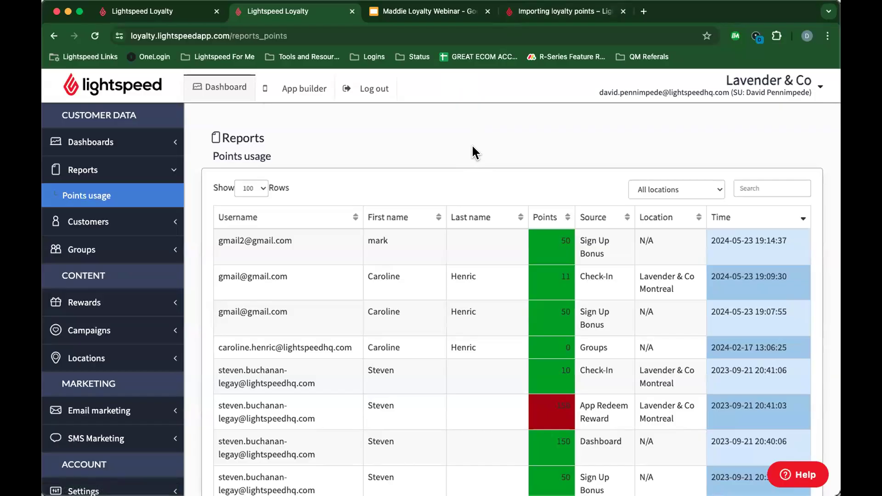
Step: Switch to the Importing loyalty points article and read its Before you begin limitations
left_click(558, 11)
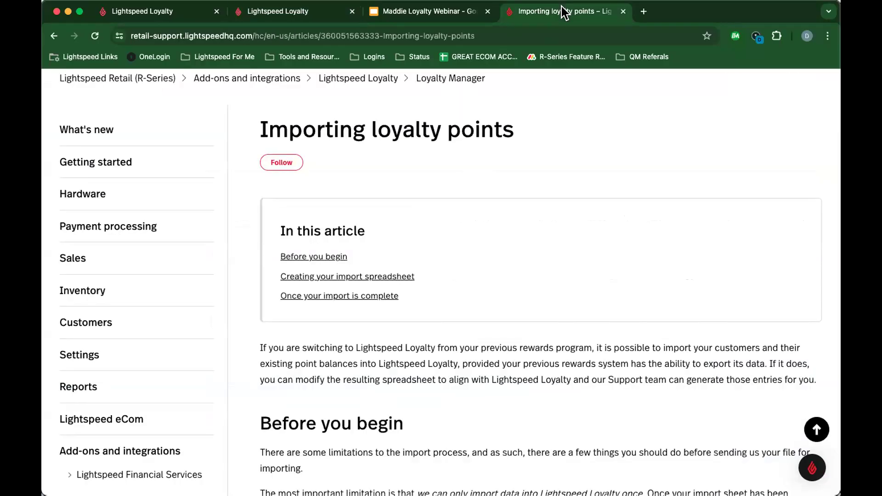
scroll(435, 149, "up", 2)
scroll(436, 149, "up", 5)
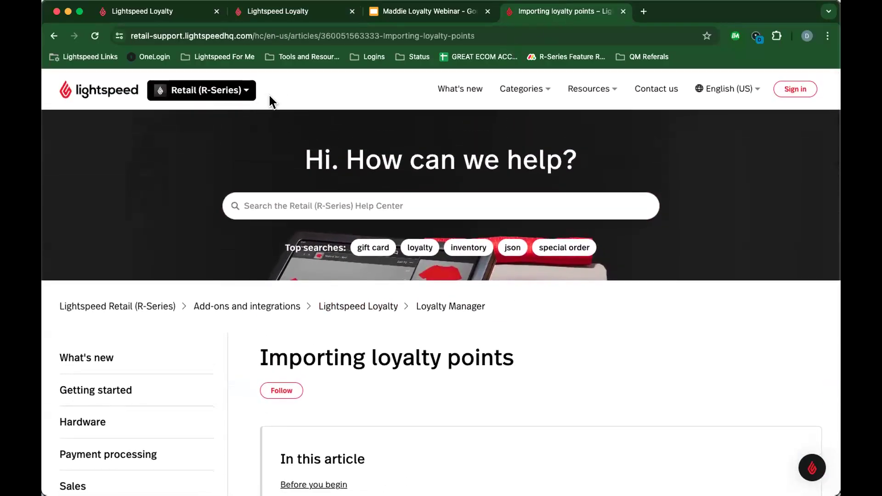
scroll(275, 118, "down", 4)
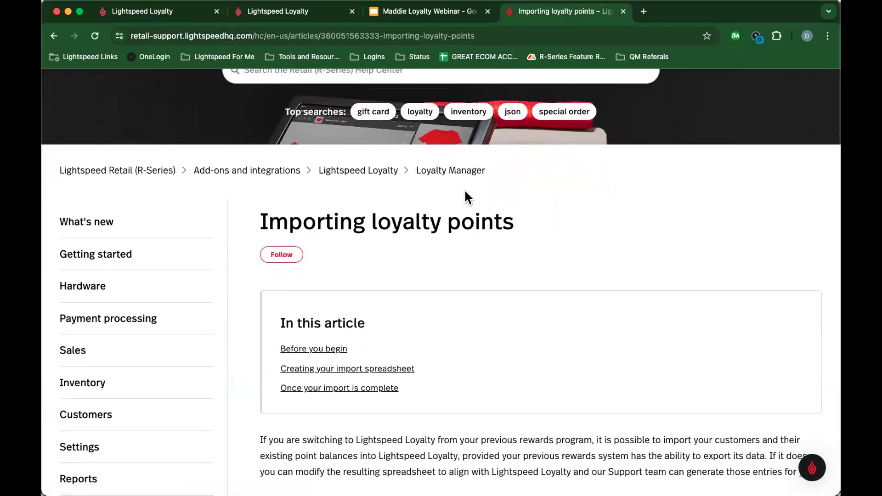
scroll(528, 248, "down", 5)
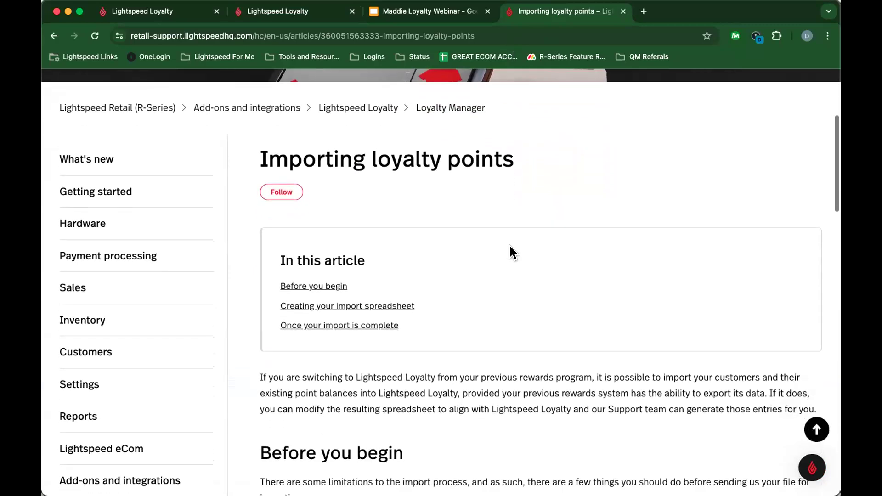
scroll(510, 252, "down", 15)
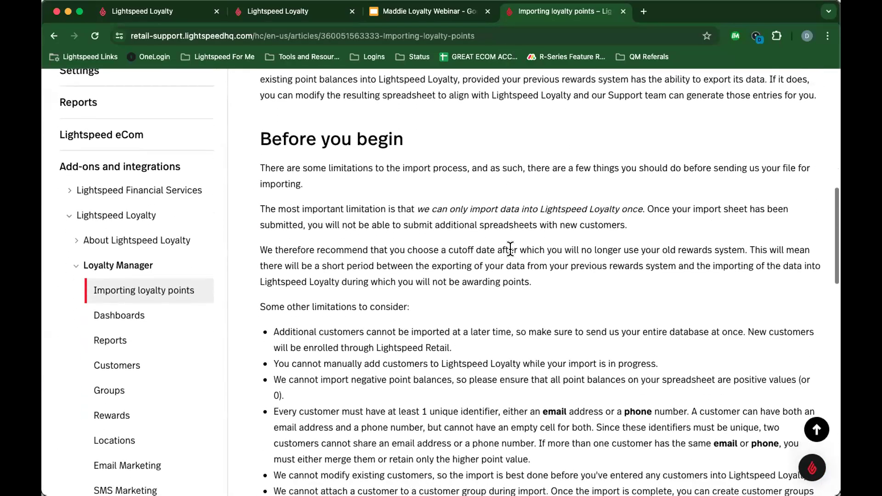
scroll(509, 252, "up", 2)
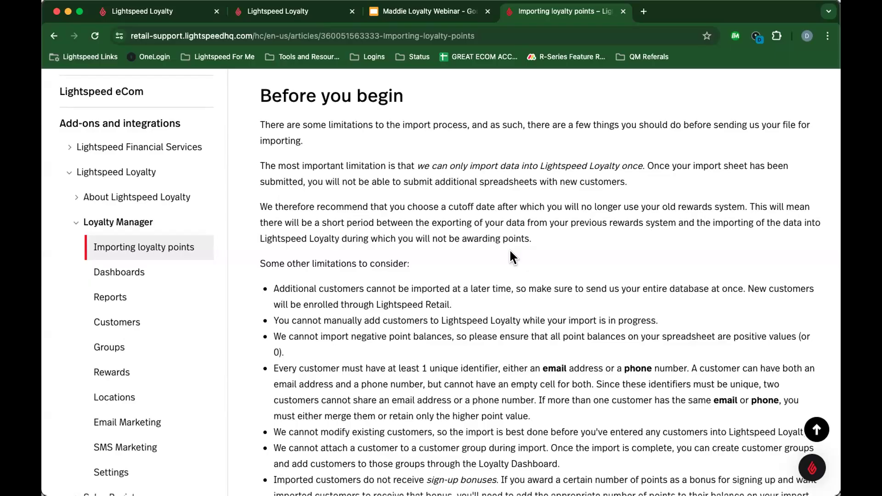
scroll(508, 249, "down", 5)
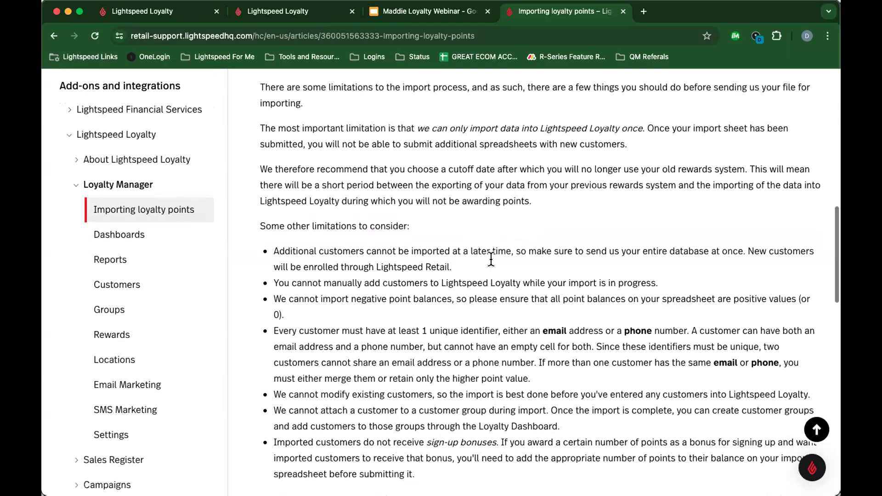
scroll(490, 260, "down", 4)
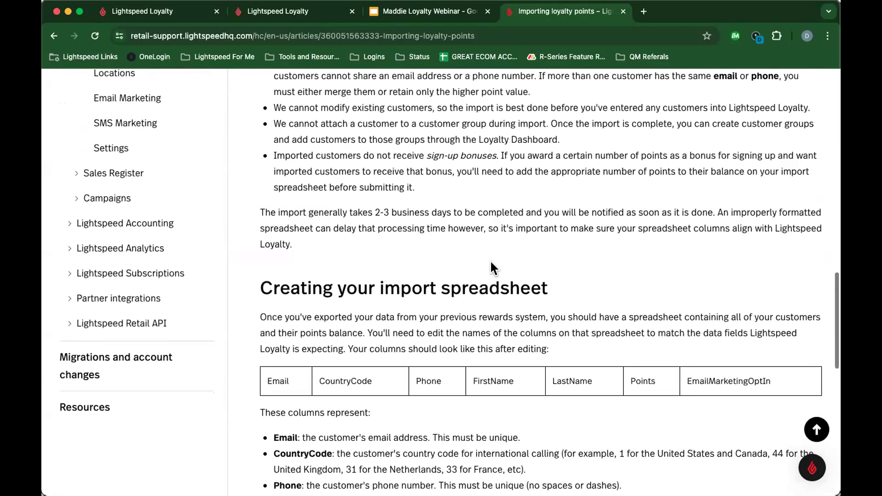
Step: Review the import spreadsheet columns Email through EmailMarketingOptIn, then return to Points usage
scroll(490, 260, "down", 3)
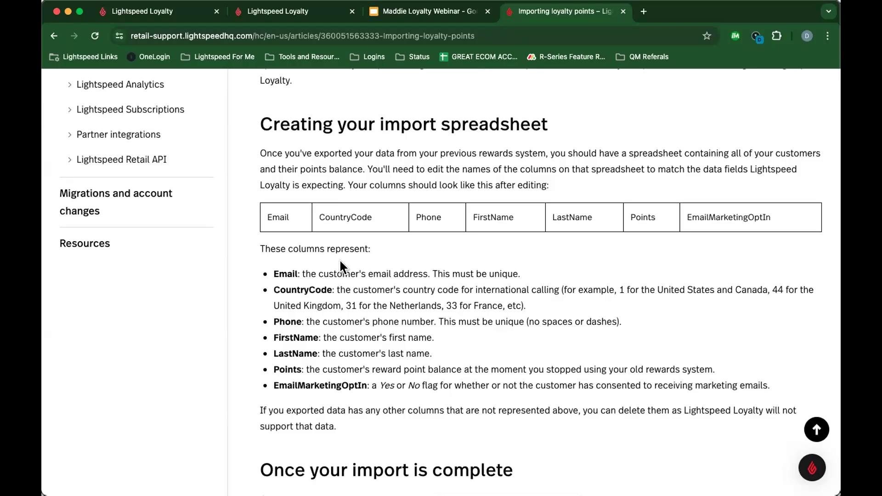
scroll(339, 258, "down", 5)
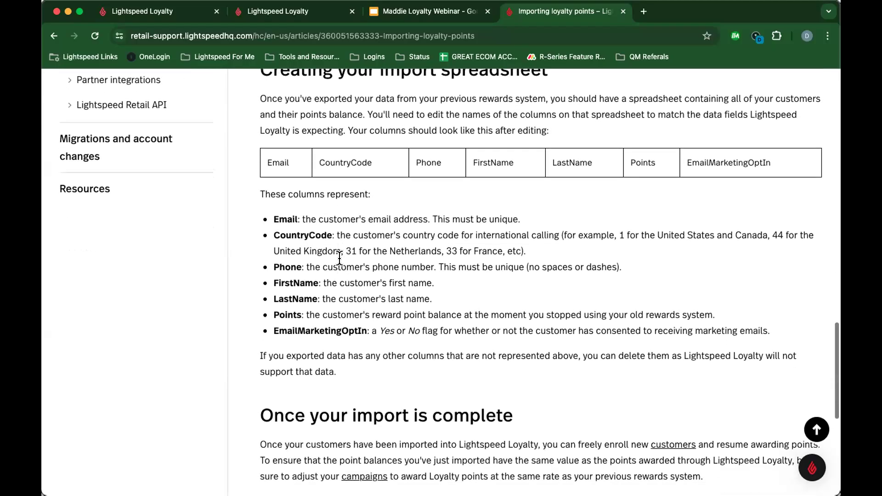
scroll(340, 253, "up", 3)
scroll(342, 246, "down", 8)
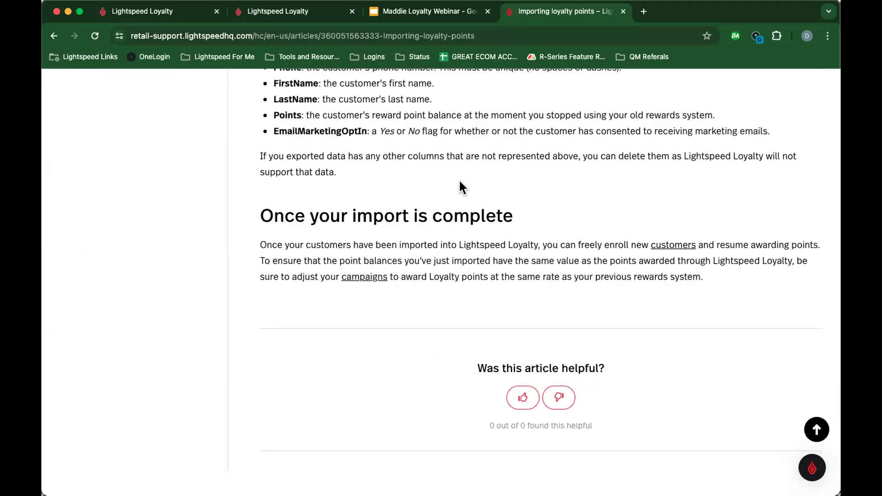
scroll(430, 194, "up", 20)
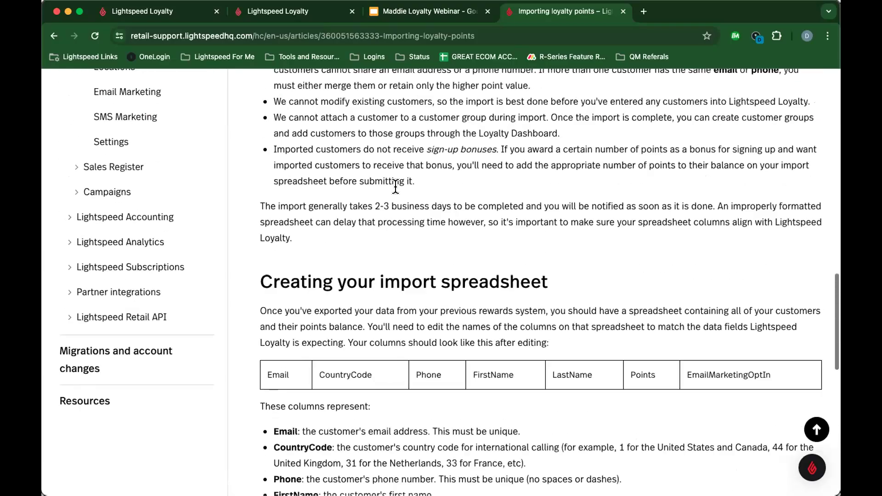
scroll(405, 193, "up", 5)
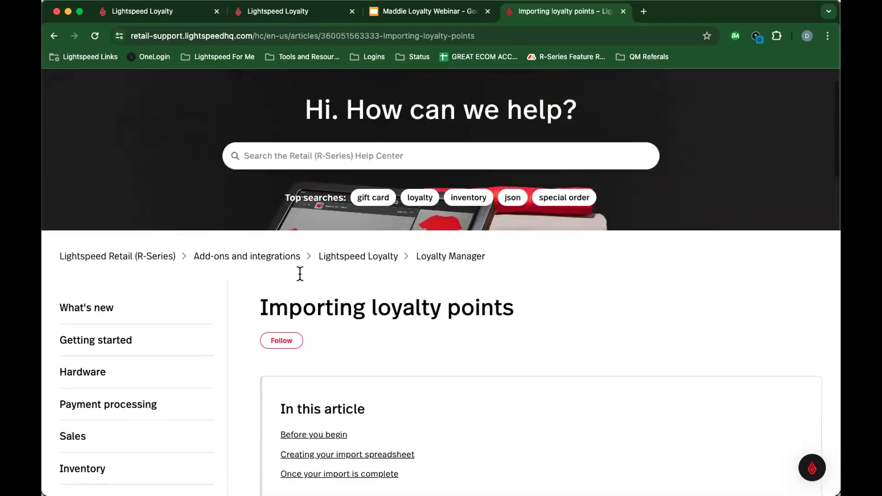
left_click_drag(259, 308, 471, 333)
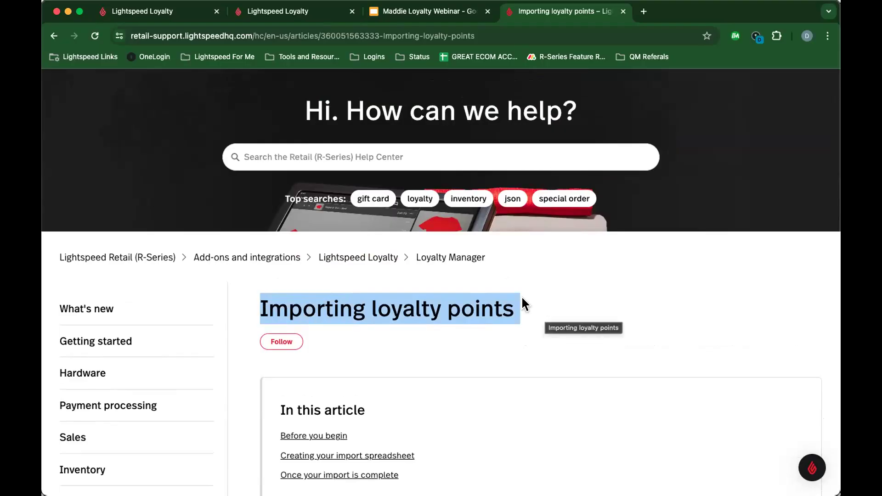
left_click(282, 13)
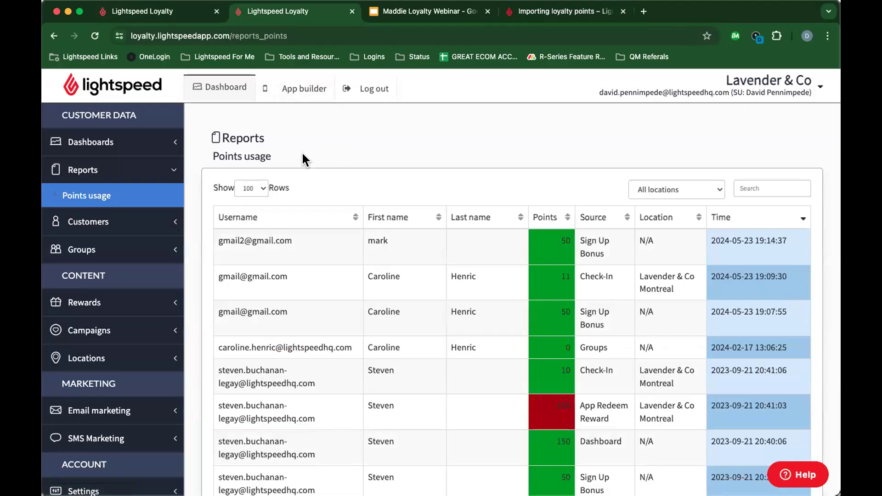
Step: Present the loyalty webinar deck from slide 4 to the Jacadi phone-screens slide, then return
left_click(409, 13)
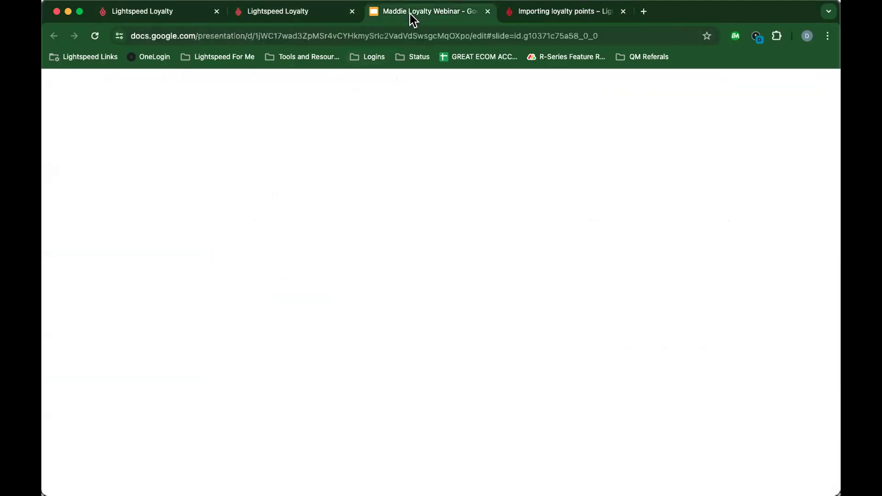
left_click(126, 332)
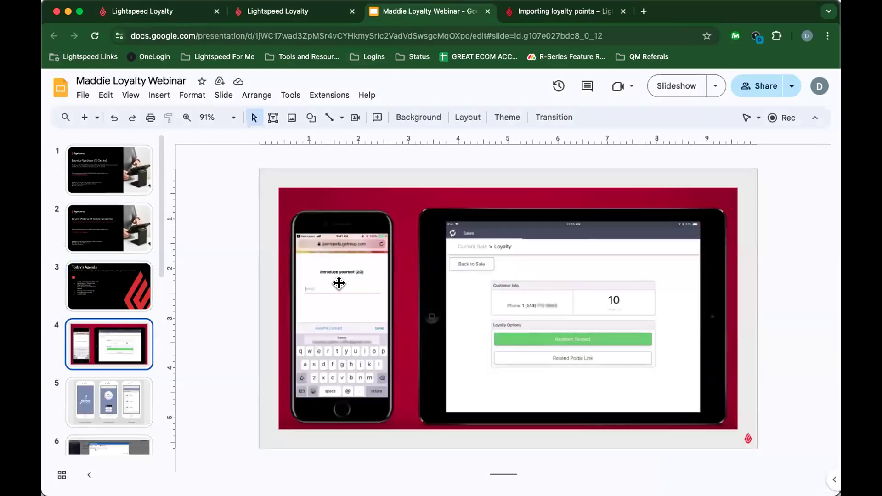
left_click(674, 93)
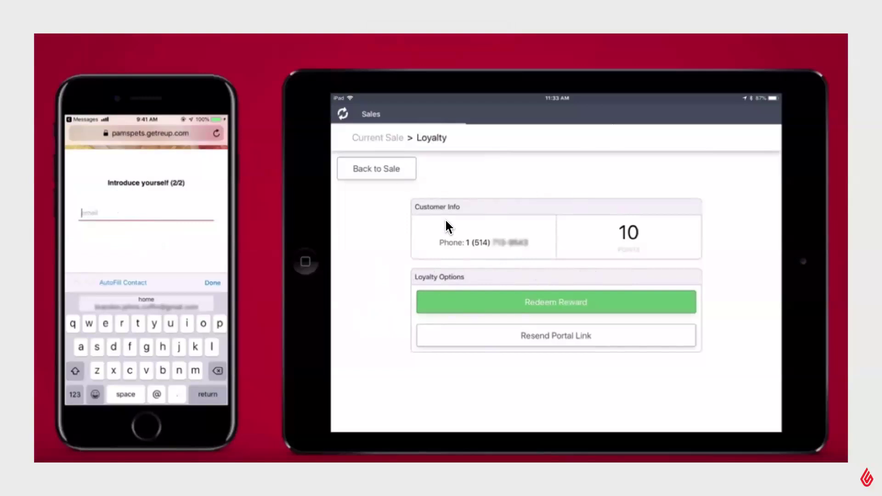
left_click(396, 230)
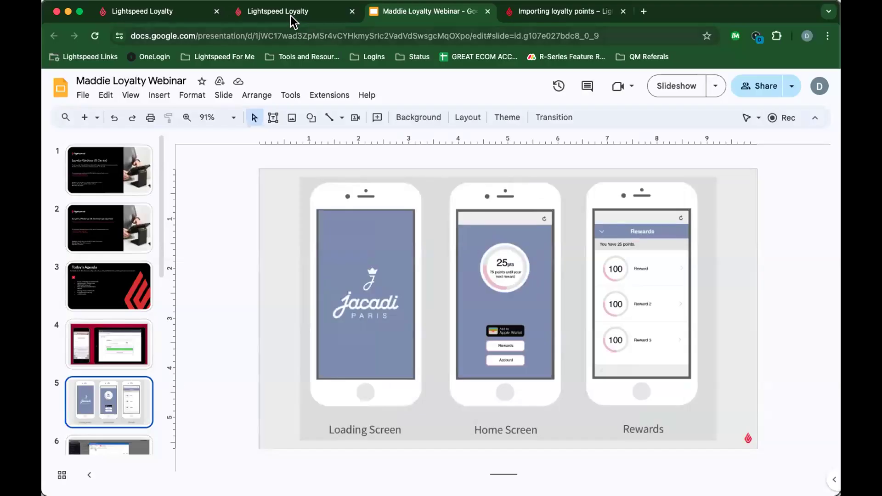
left_click(292, 13)
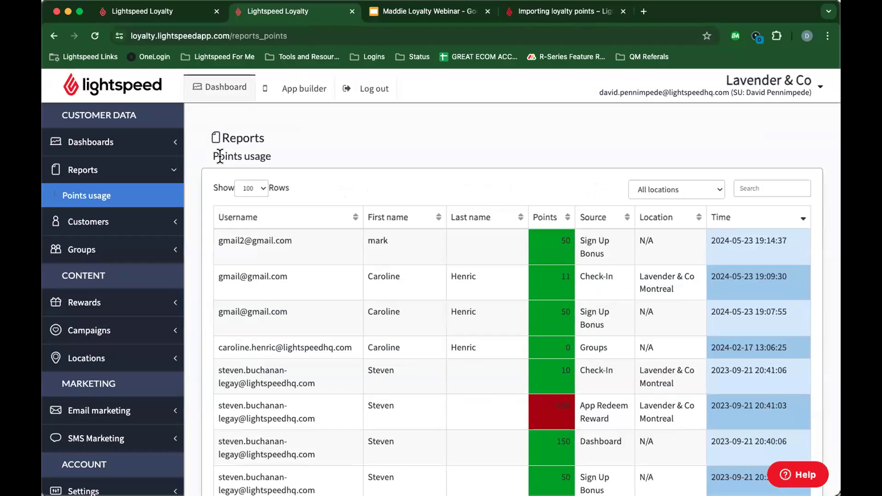
Step: Open Manage customers and put the third customer's 61-point balance into edit mode
left_click(86, 221)
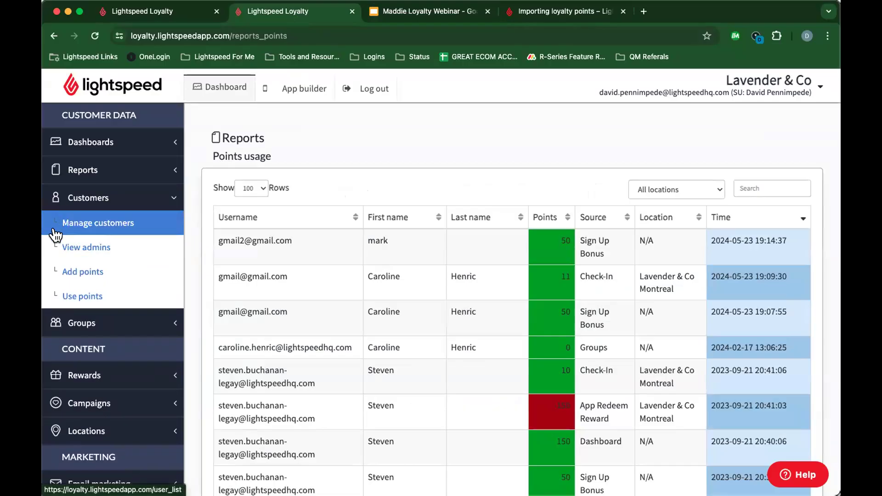
left_click(123, 225)
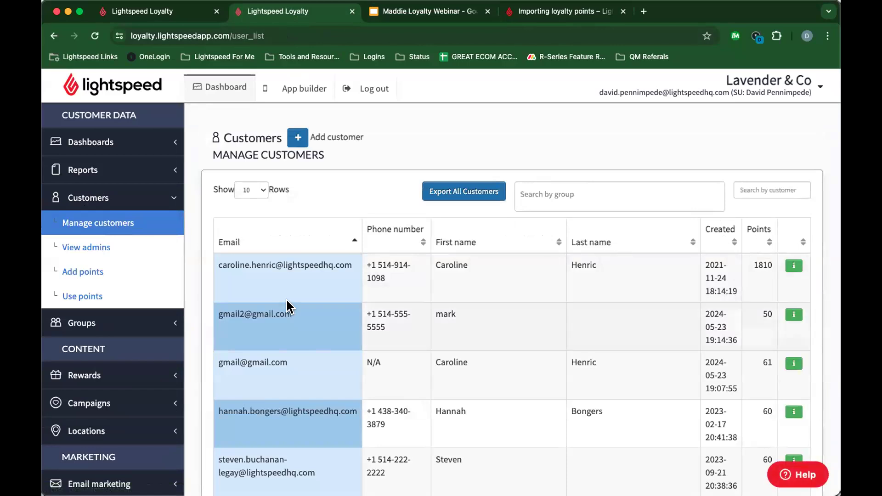
scroll(394, 267, "down", 3)
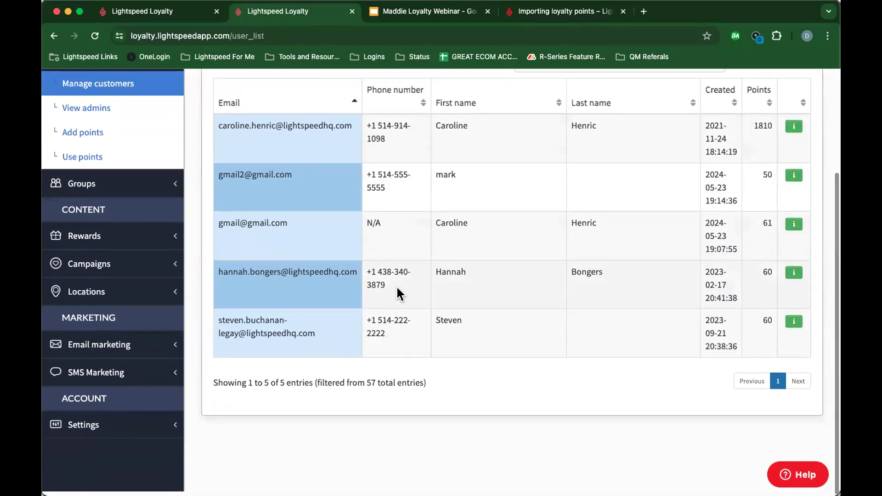
scroll(396, 290, "up", 3)
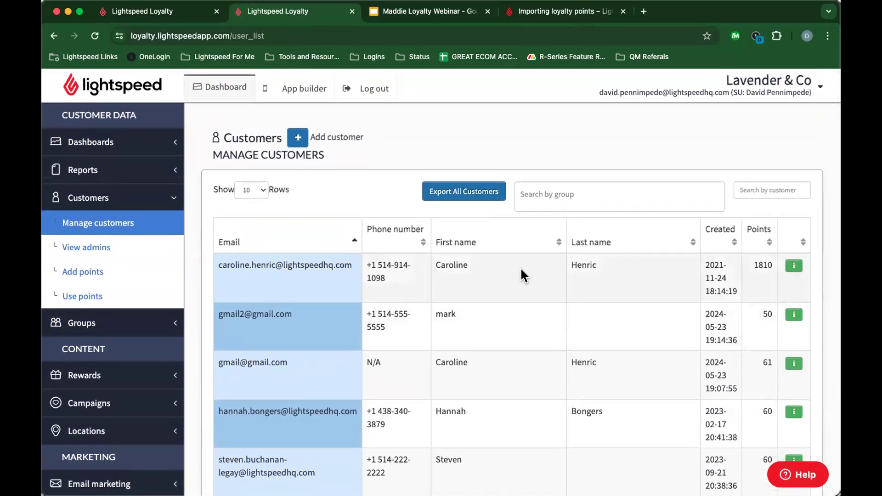
scroll(481, 258, "down", 4)
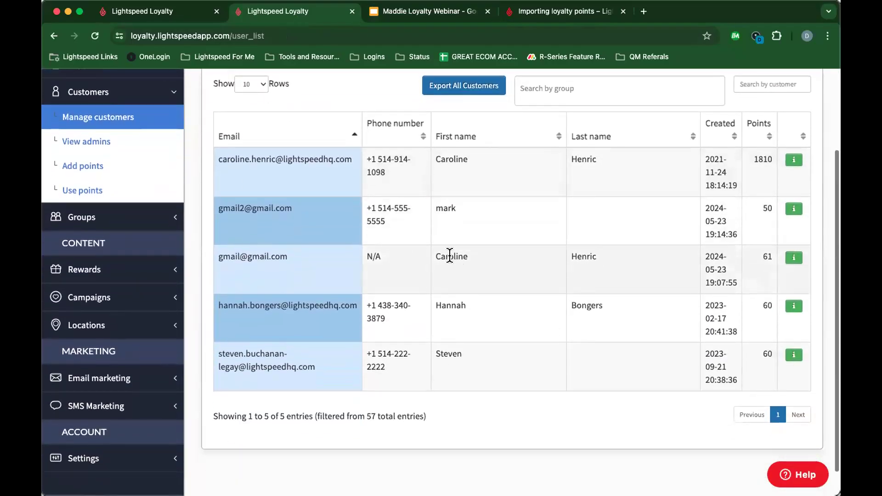
left_click(765, 250)
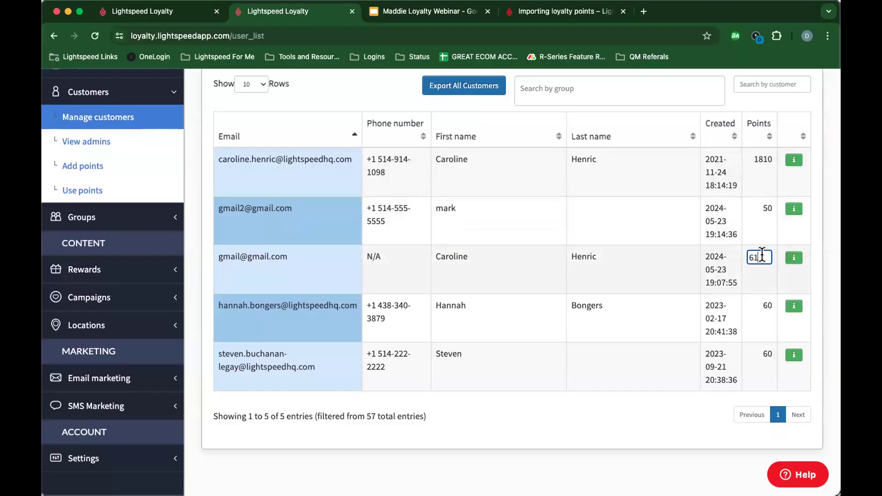
double_click(760, 257)
left_click(763, 210)
left_click(765, 253)
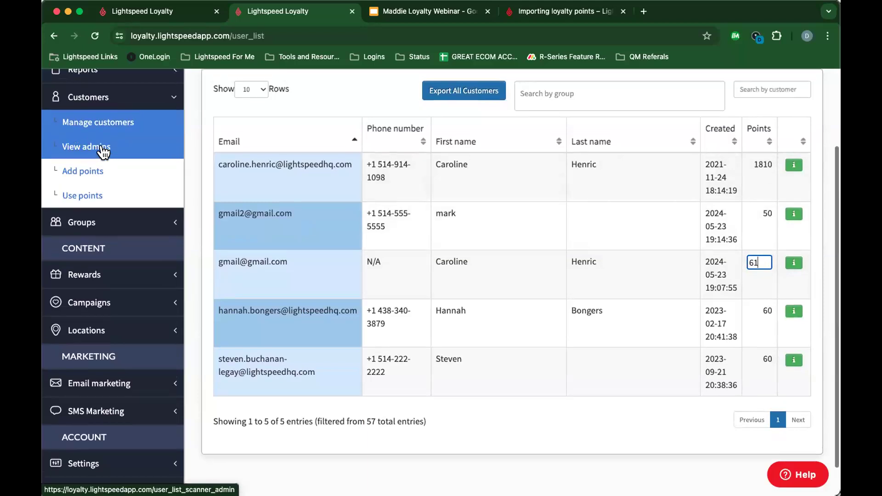
scroll(75, 146, "up", 2)
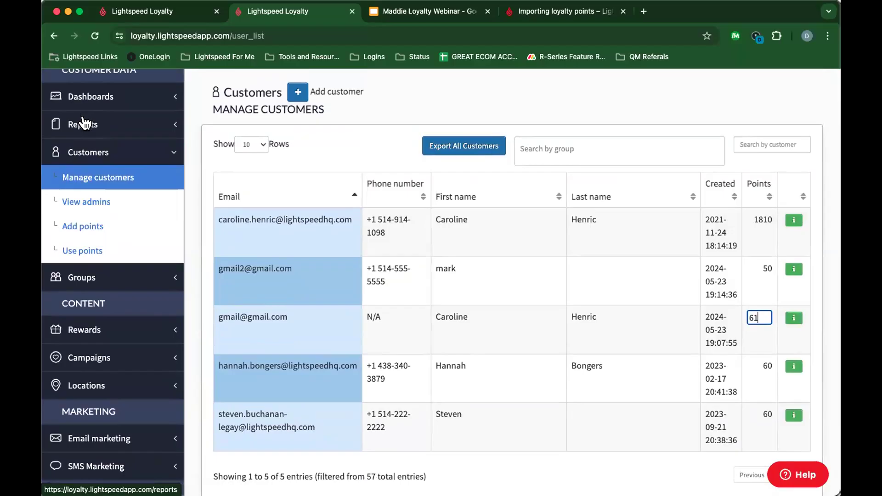
Step: Find the customer matching 'rol' in the Add points form, then view the empty Use points form
left_click(89, 234)
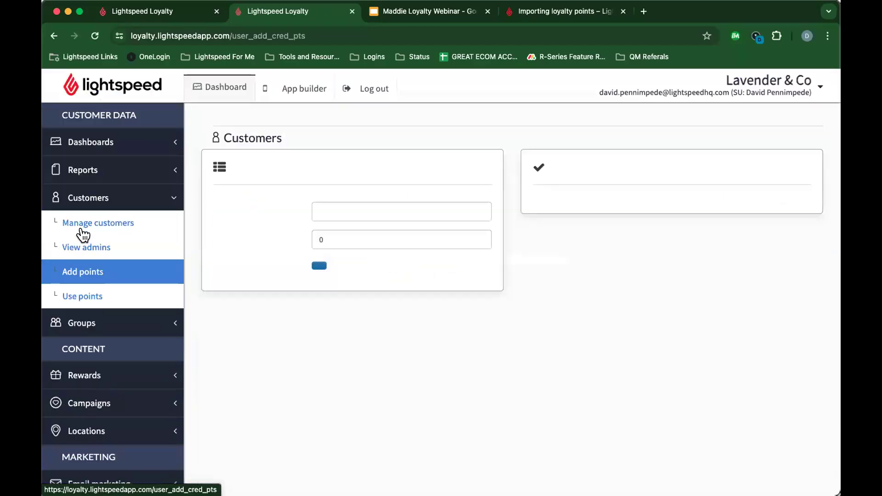
left_click(347, 235)
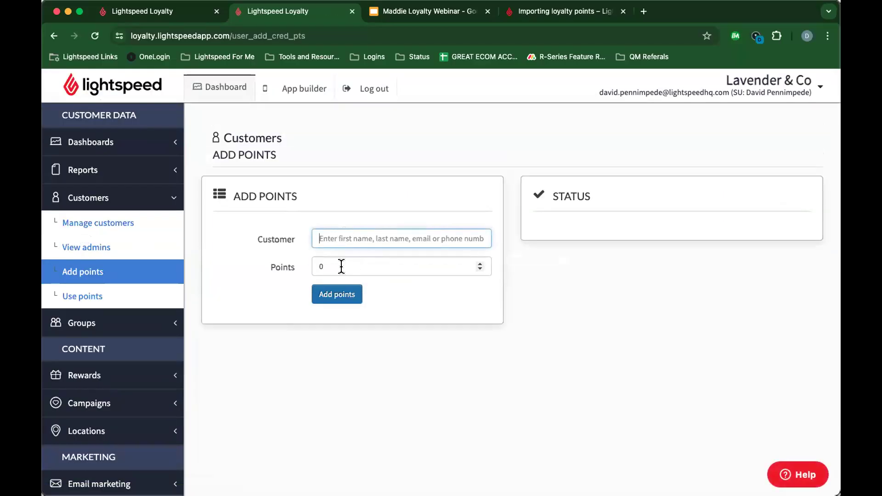
type("rol")
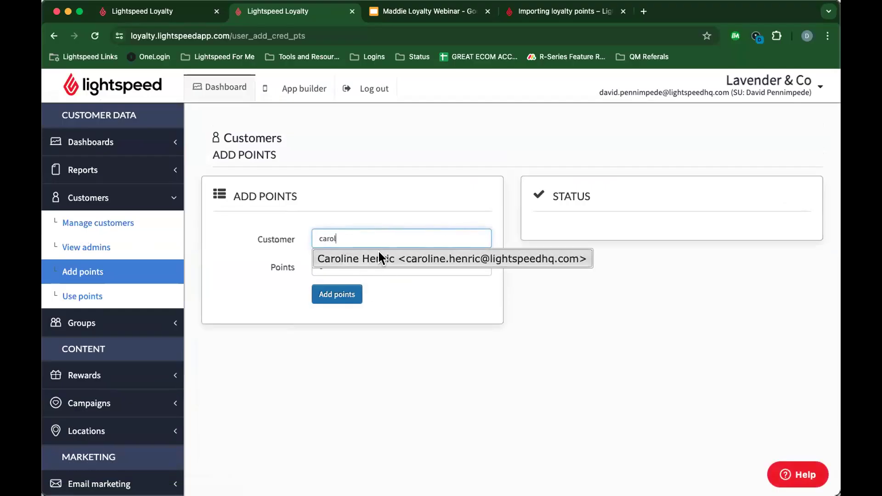
left_click(379, 251)
left_click(344, 266)
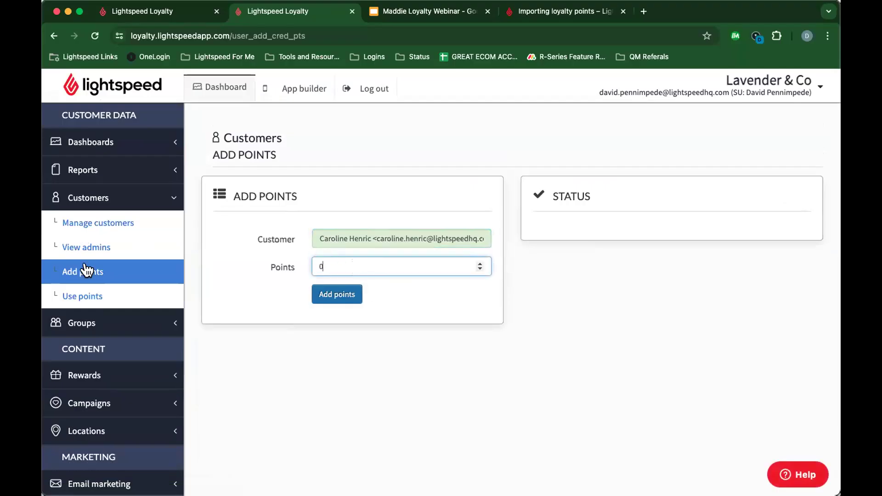
left_click(83, 296)
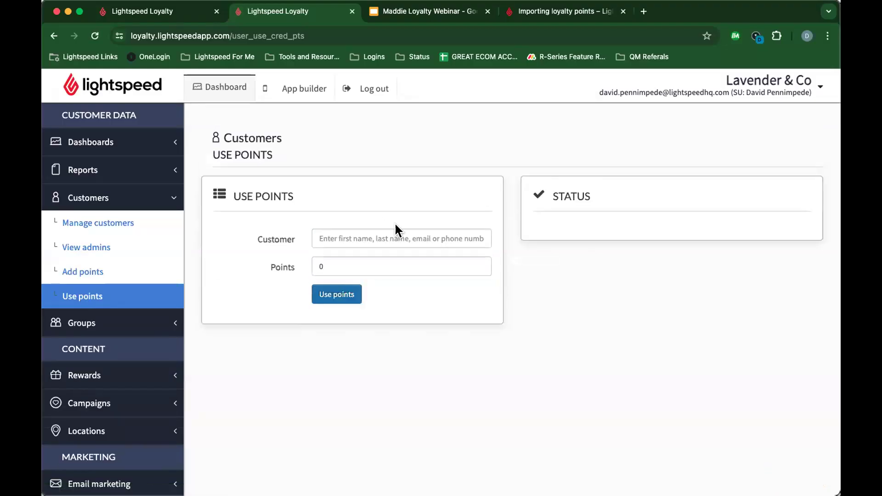
left_click(102, 223)
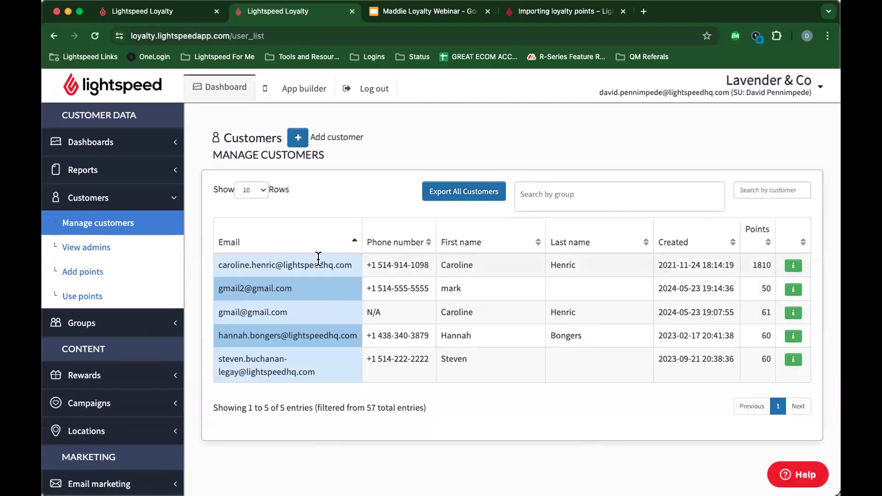
Step: Inspect the top customer's name and email cells and their two linked accounts, then close without saving
double_click(319, 264)
left_click(382, 264)
left_click(468, 263)
double_click(566, 262)
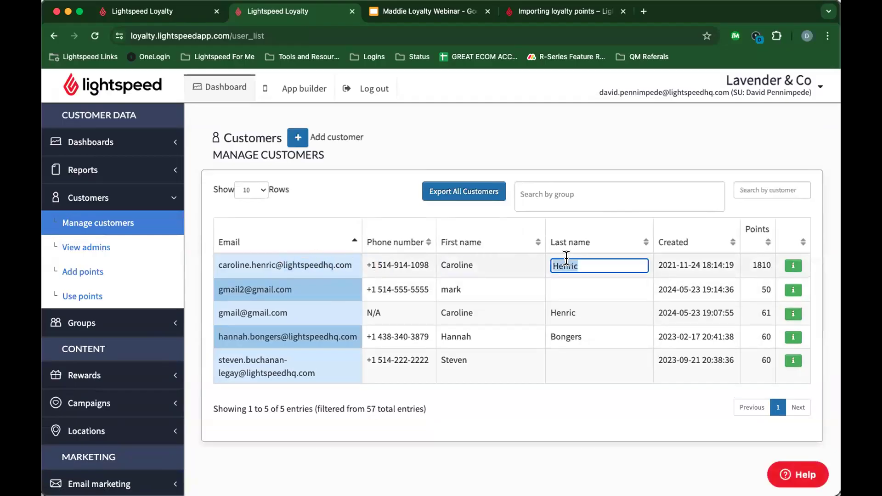
left_click(591, 297)
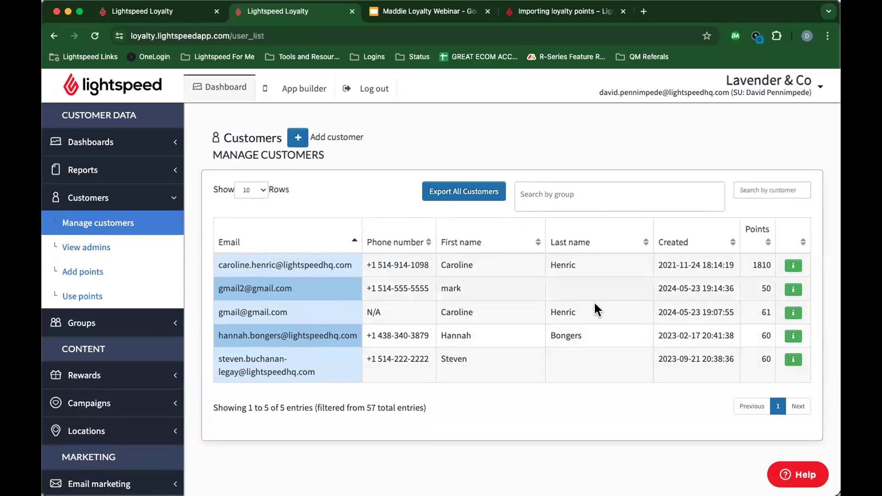
left_click(792, 266)
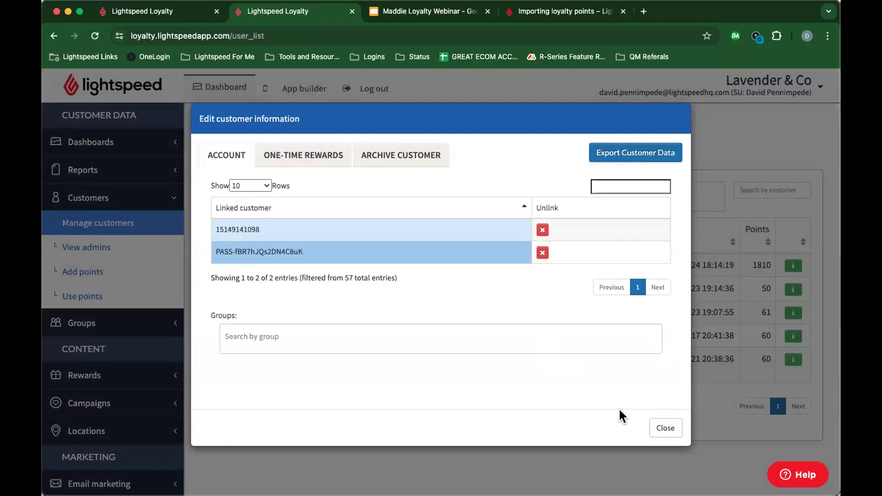
left_click(665, 430)
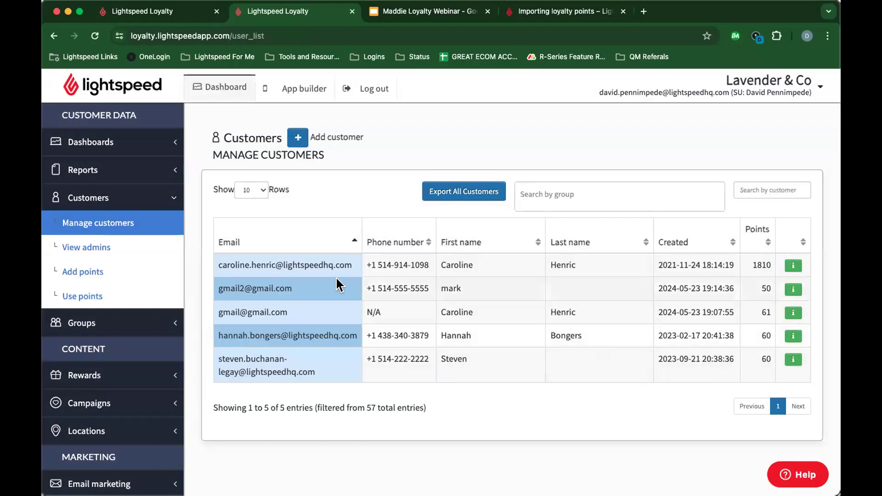
Step: Show the View admins page listing two Scanner admins with location None
left_click(110, 252)
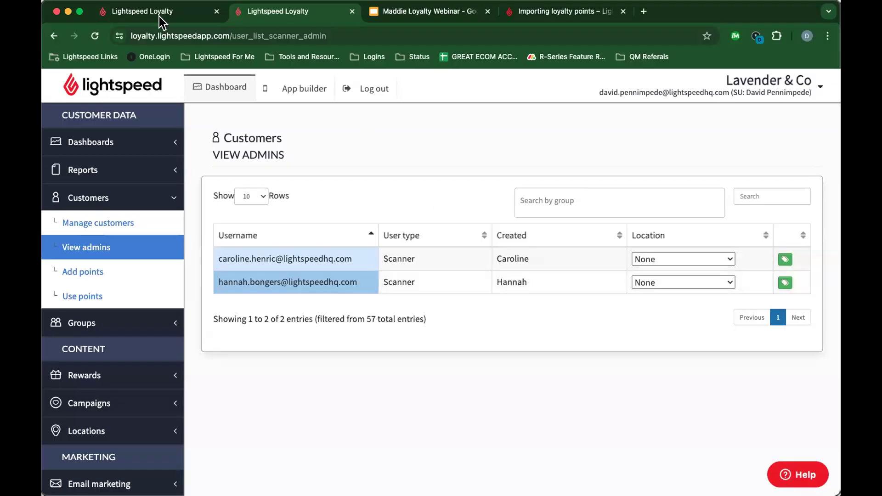
left_click(128, 14)
Step: Return the register to the Loyalty Test Product sale, check the Help popup, then go back to Loyalty
left_click(86, 122)
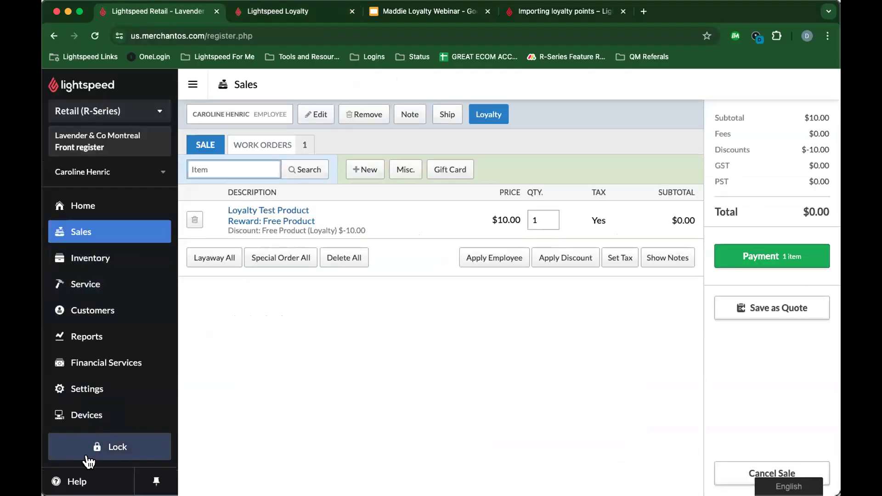
left_click(71, 480)
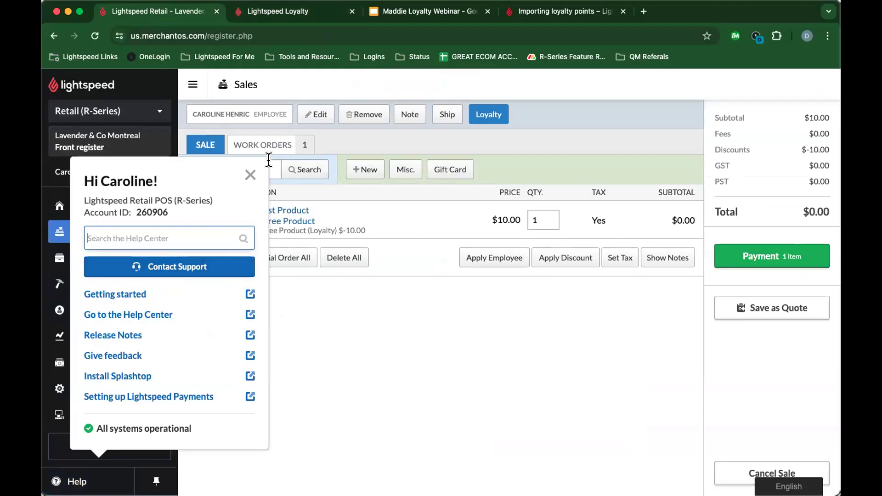
left_click(250, 175)
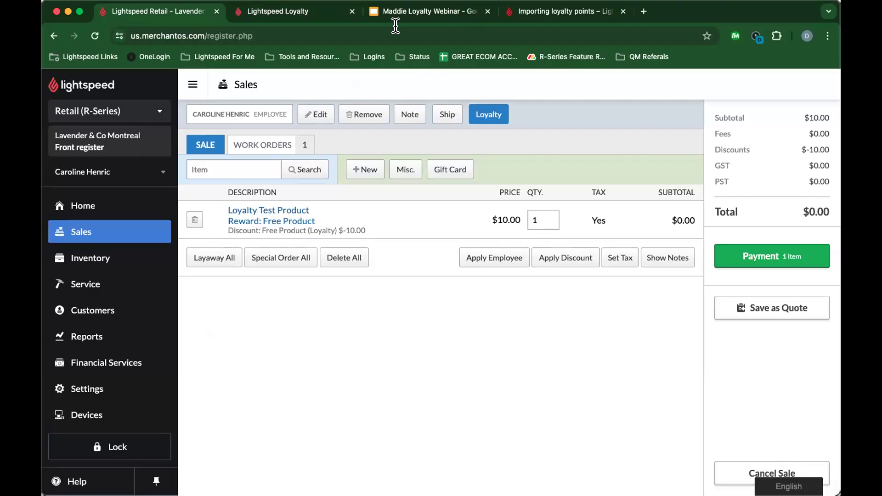
left_click(274, 13)
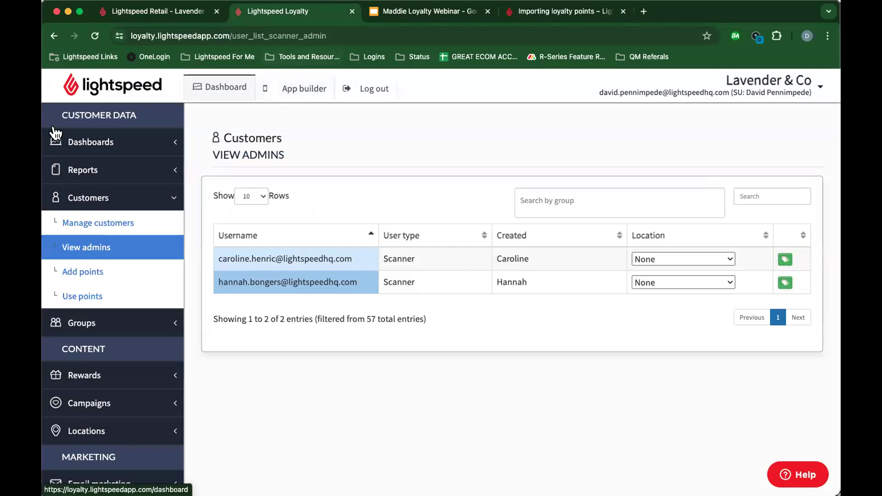
Step: Revisit Manage customers and View admins, then open Manage locations under Locations
left_click(89, 233)
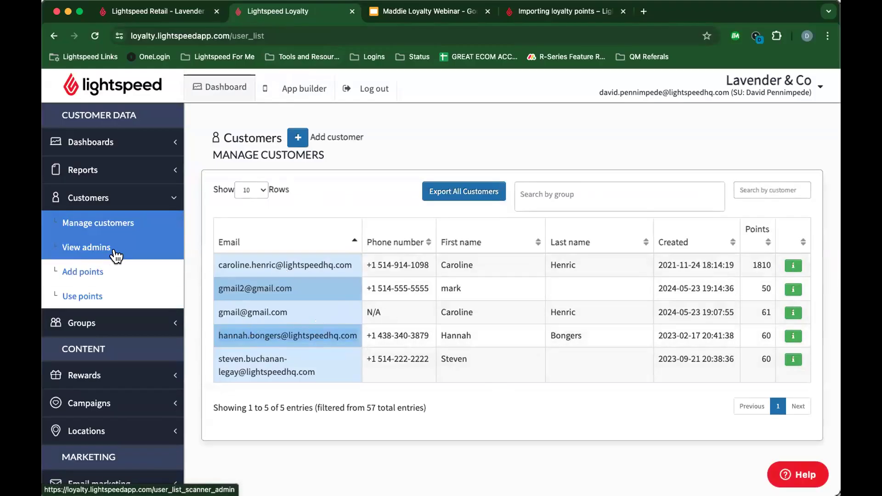
left_click(65, 248)
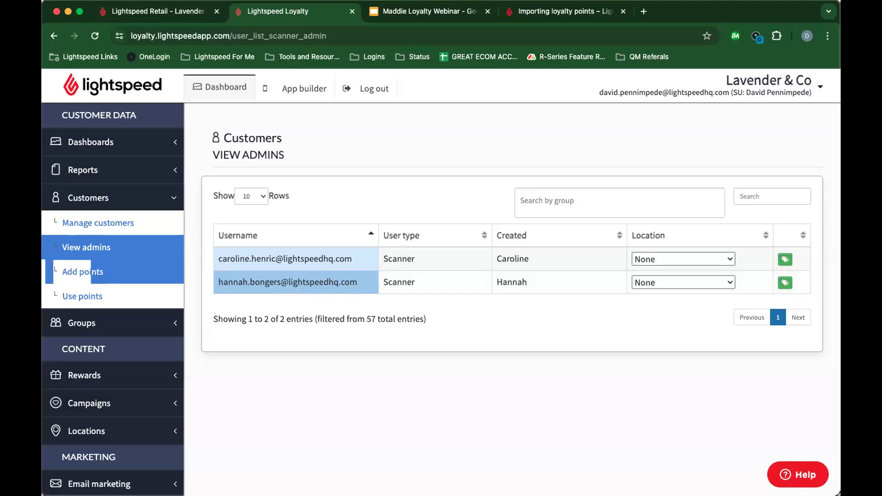
left_click(102, 192)
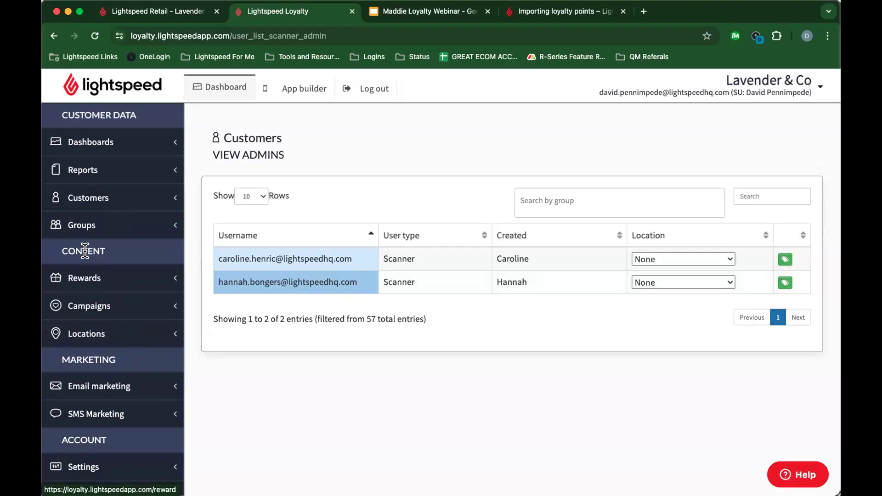
left_click(70, 335)
left_click(97, 357)
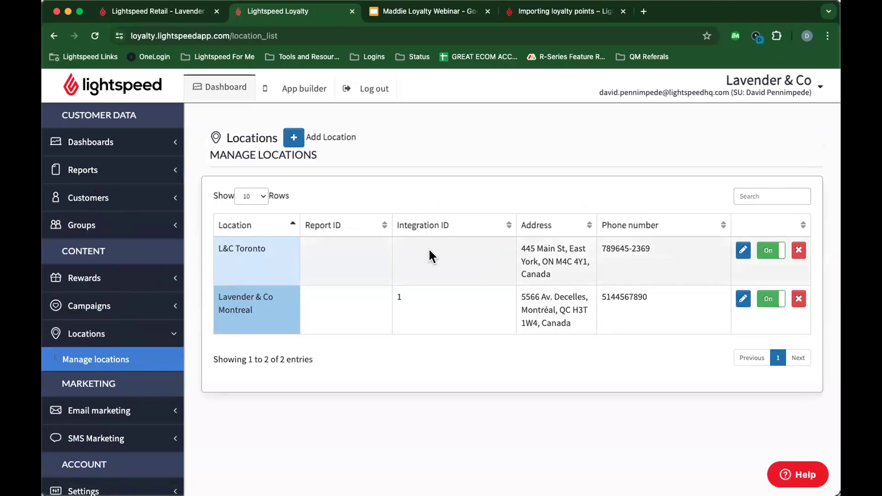
Step: Expand the Email marketing and SMS Marketing sidebar sections while the two locations stay listed
left_click_drag(272, 240, 221, 245)
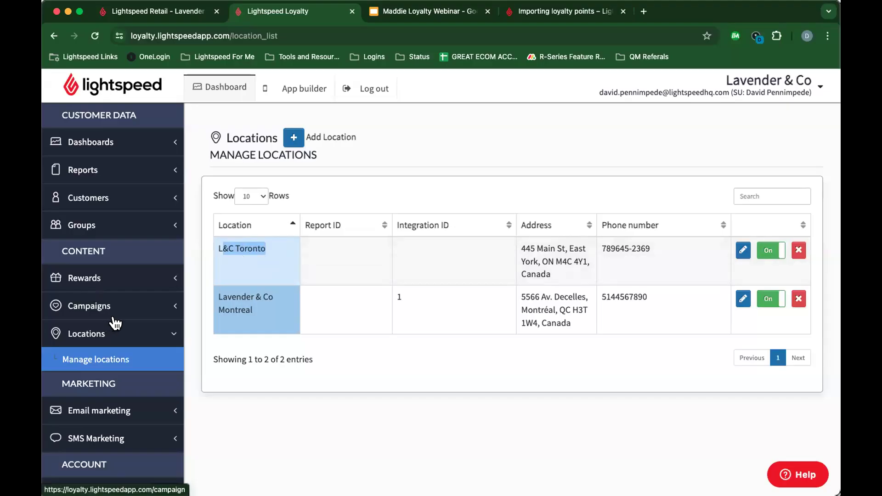
scroll(113, 323, "down", 2)
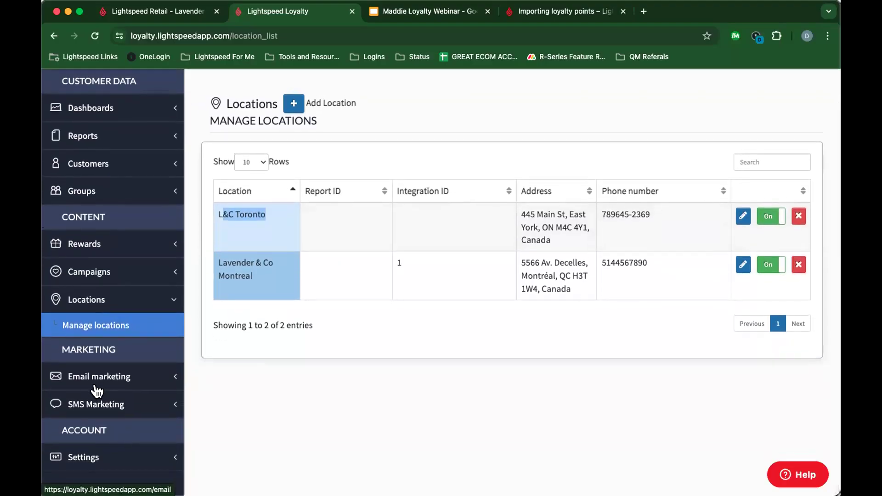
left_click(121, 379)
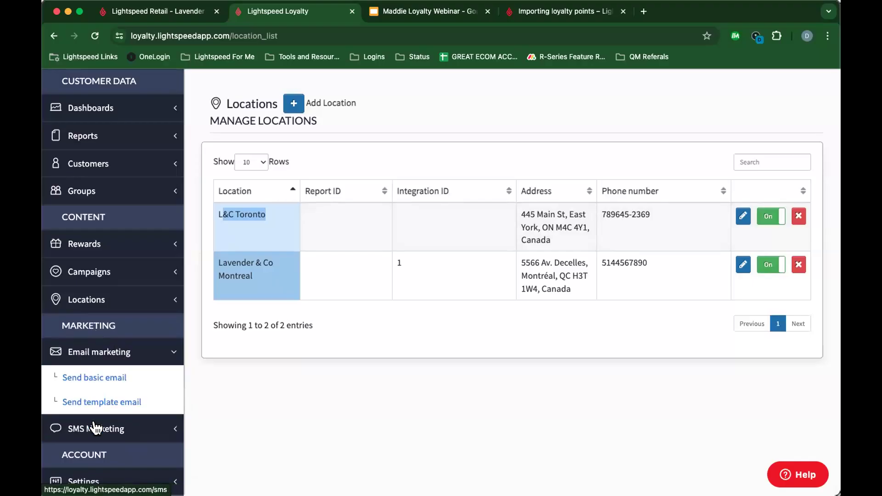
left_click(108, 428)
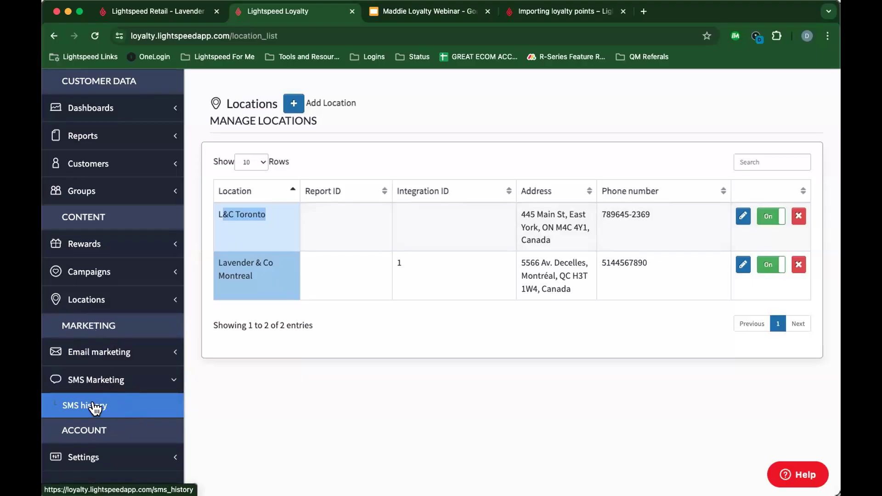
Step: Show the SMS history with 'test test test test' and 'Hello', then open Send basic email
left_click(138, 416)
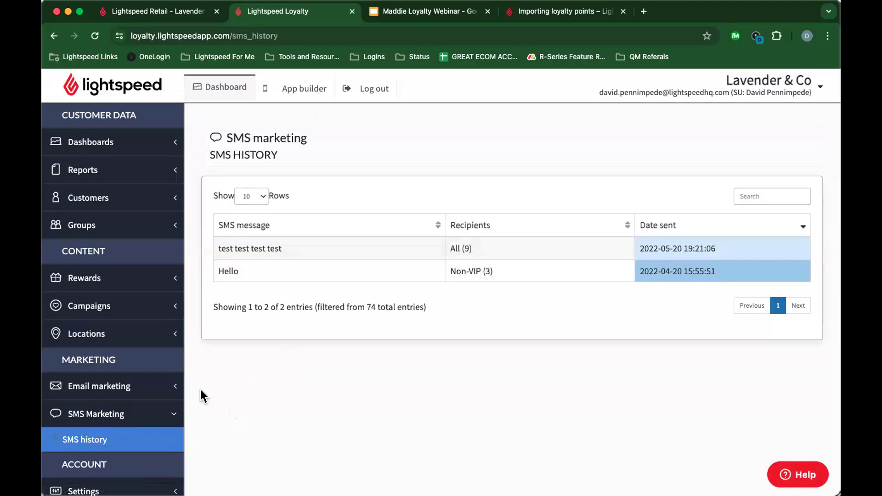
scroll(65, 407, "down", 2)
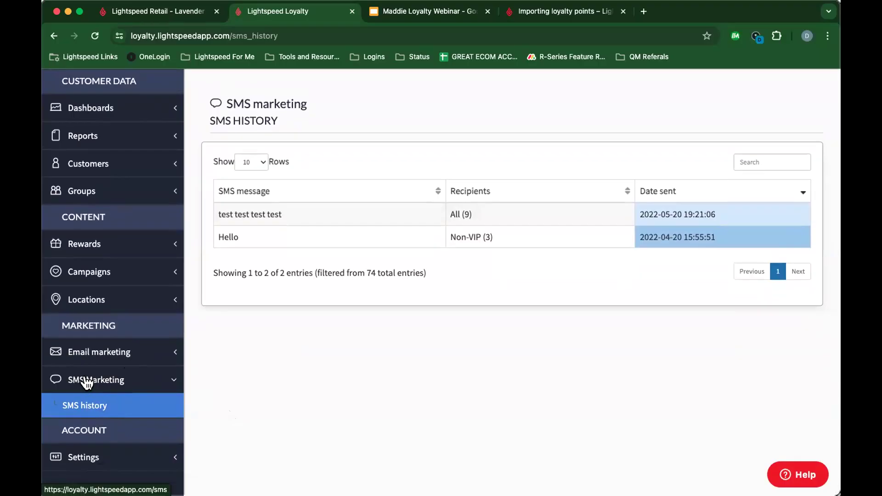
left_click(133, 354)
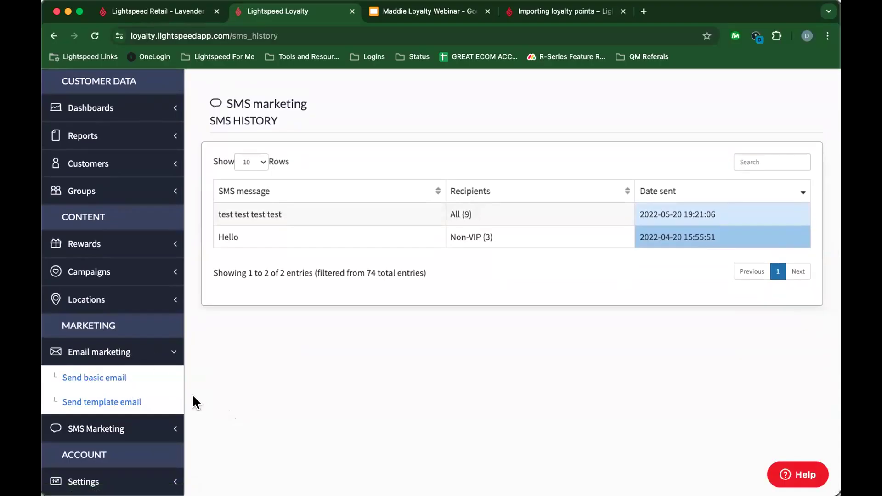
left_click(110, 381)
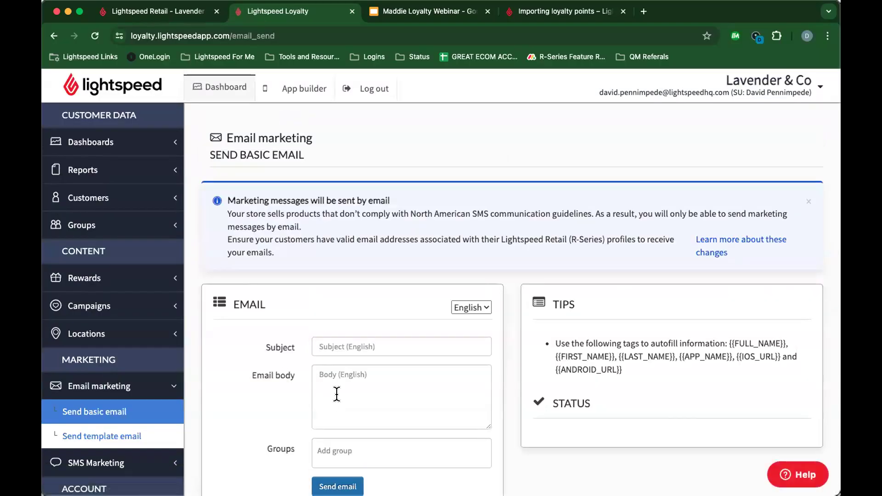
Step: Check the email language options and glance at the Account summary settings page
left_click(465, 307)
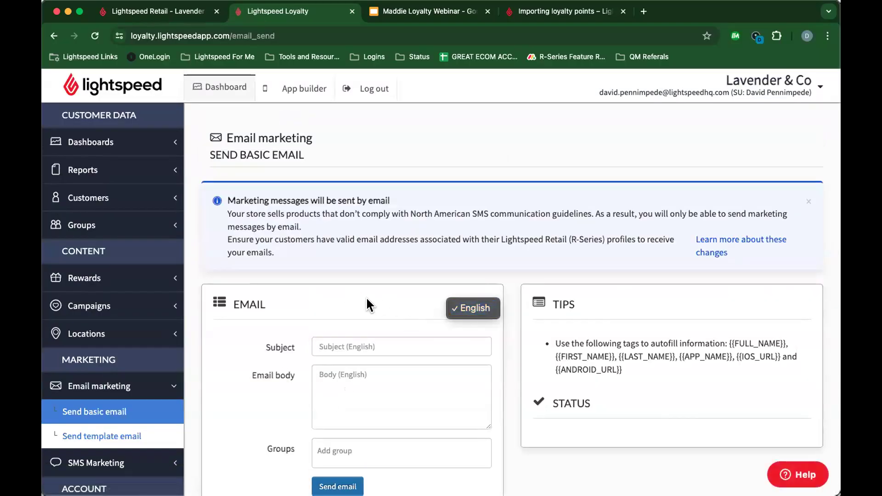
left_click(366, 297)
scroll(99, 386, "down", 3)
left_click(94, 387)
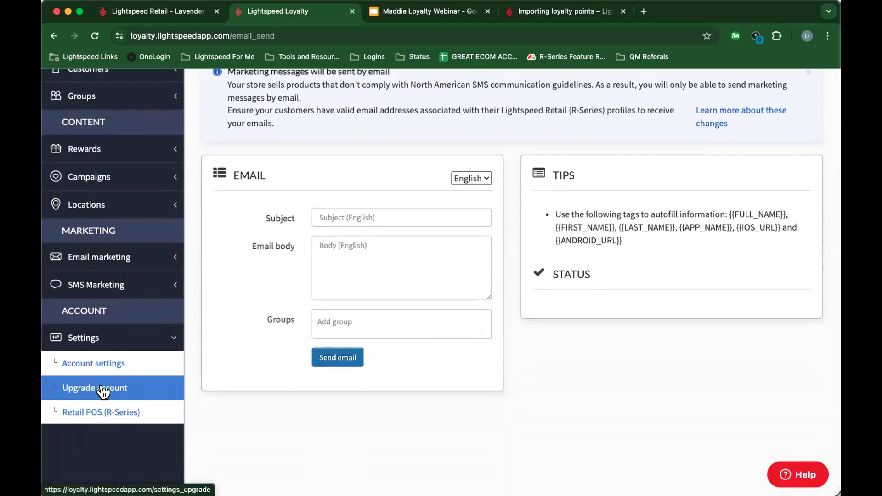
left_click(124, 364)
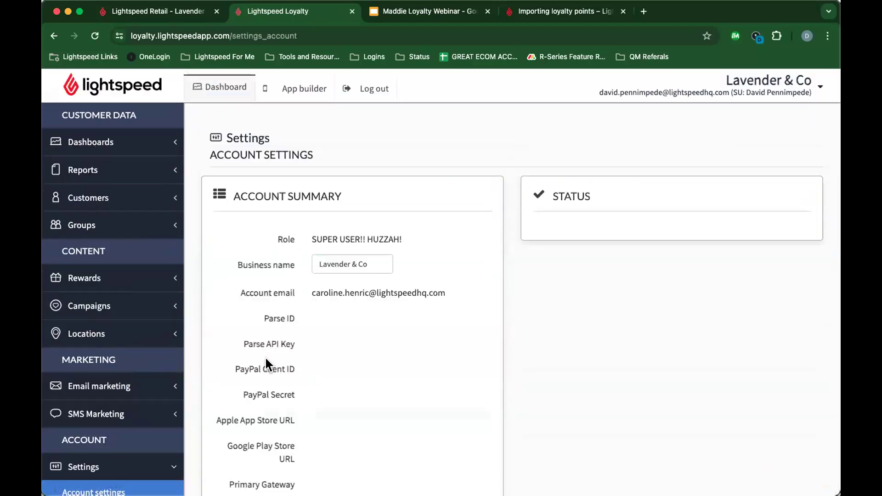
scroll(266, 362, "down", 8)
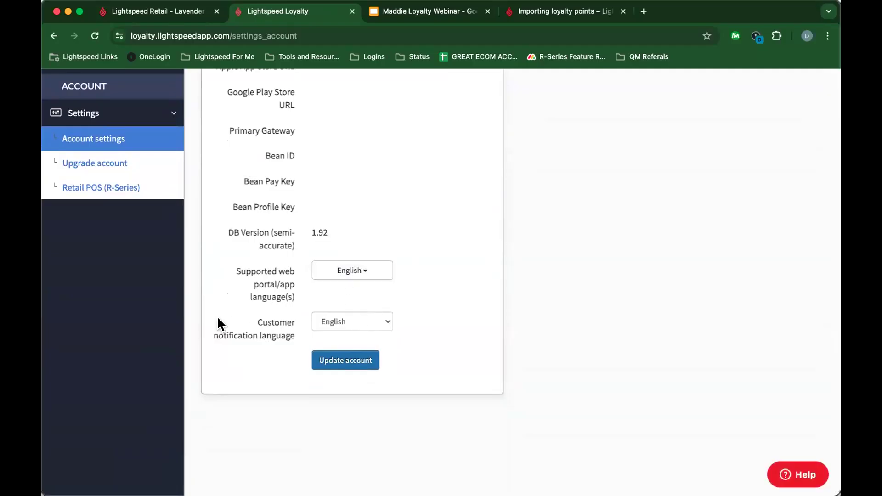
scroll(214, 324, "up", 5)
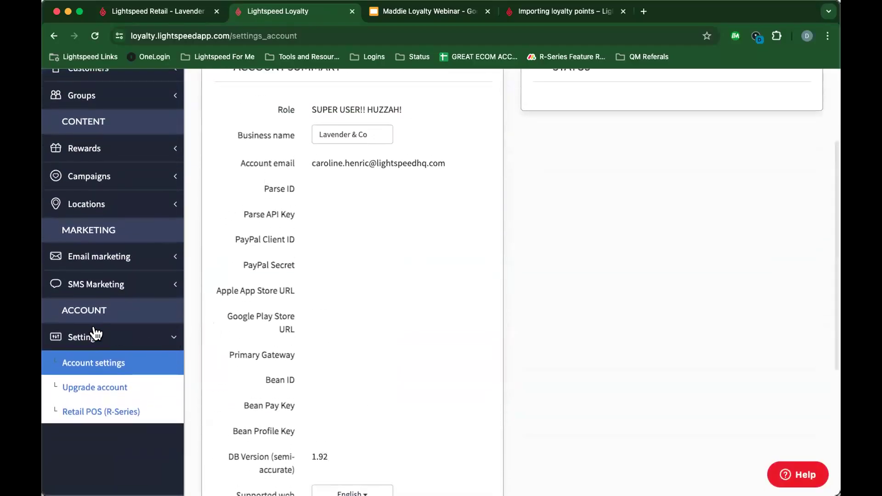
Step: Back on Send basic email, review subject, body, groups fields and autofill tags like {{FIRST_NAME}}
left_click(95, 266)
left_click(96, 282)
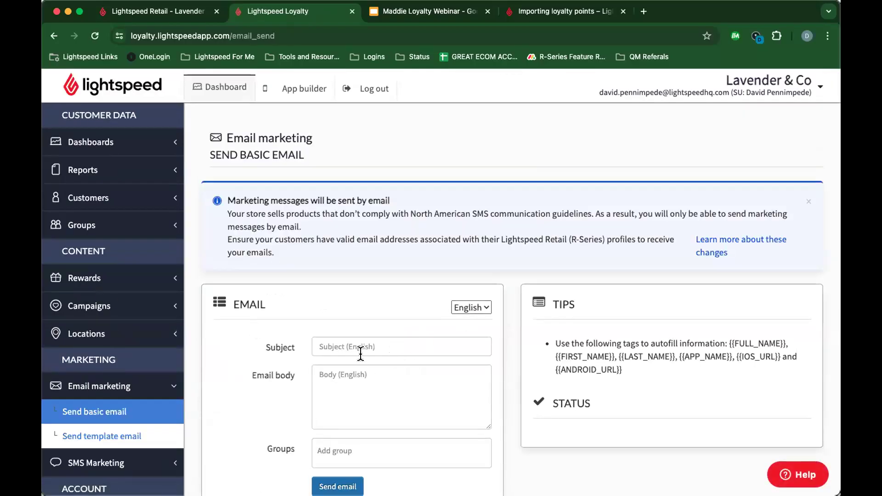
left_click(484, 307)
left_click(478, 307)
scroll(377, 347, "down", 2)
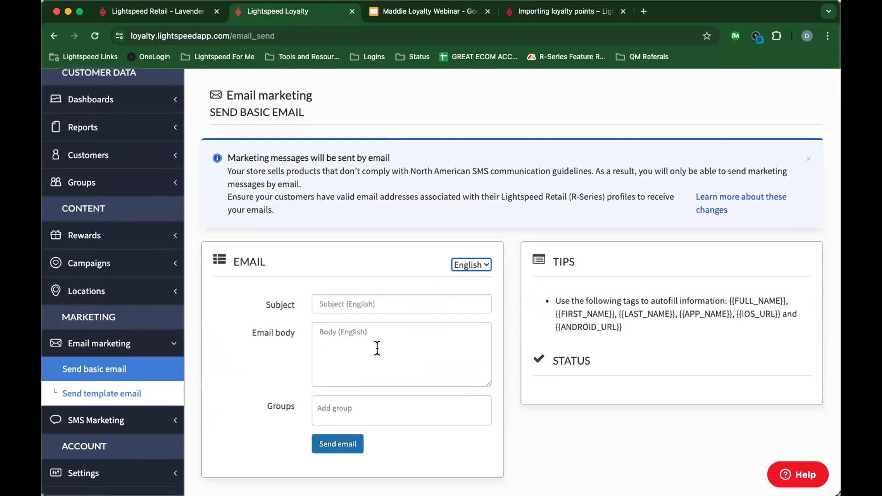
left_click(375, 303)
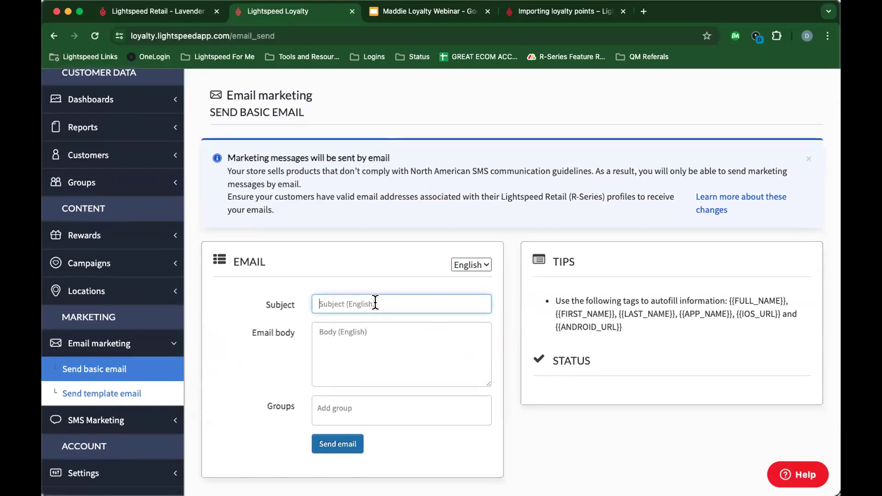
left_click(377, 340)
left_click(394, 410)
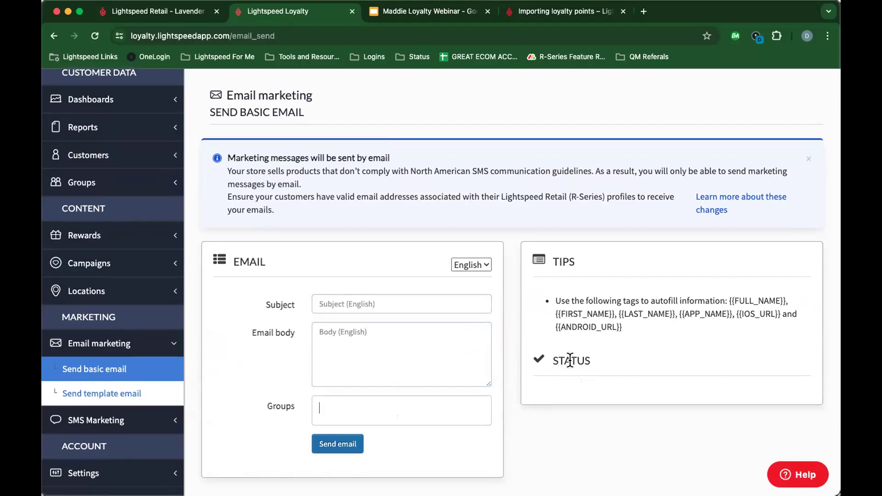
left_click_drag(622, 327, 546, 300)
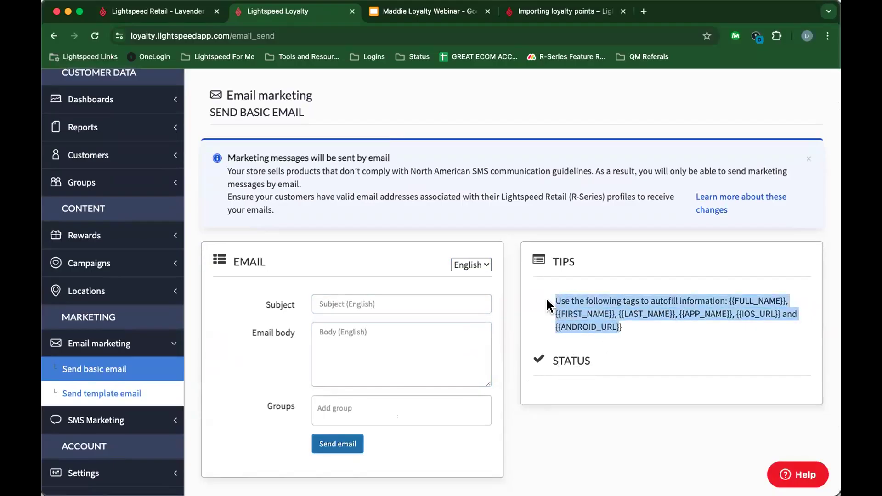
left_click(729, 294)
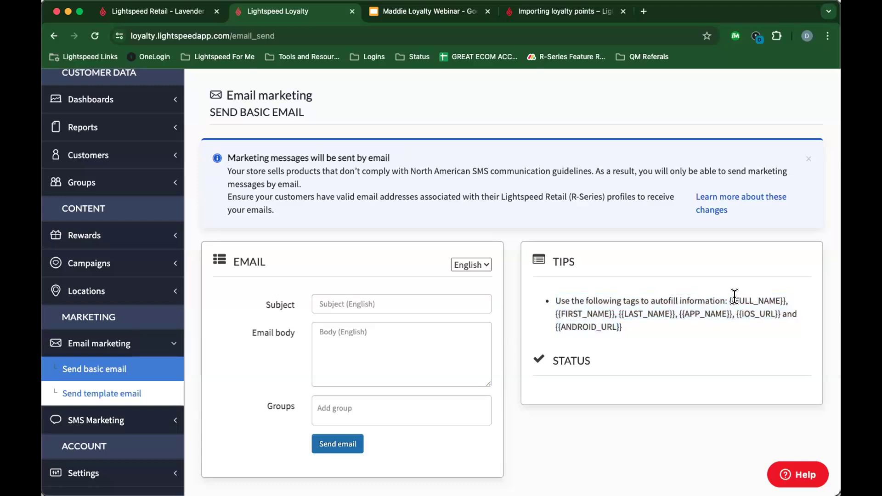
left_click_drag(729, 295, 786, 312)
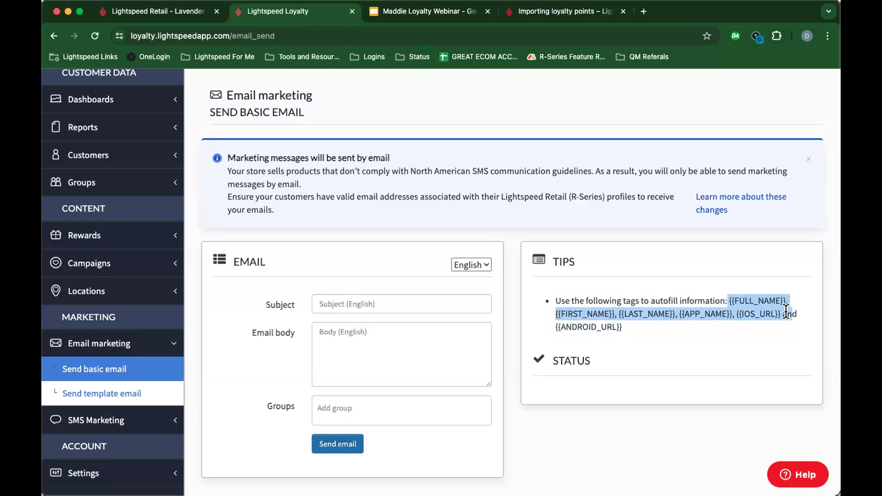
left_click(628, 340)
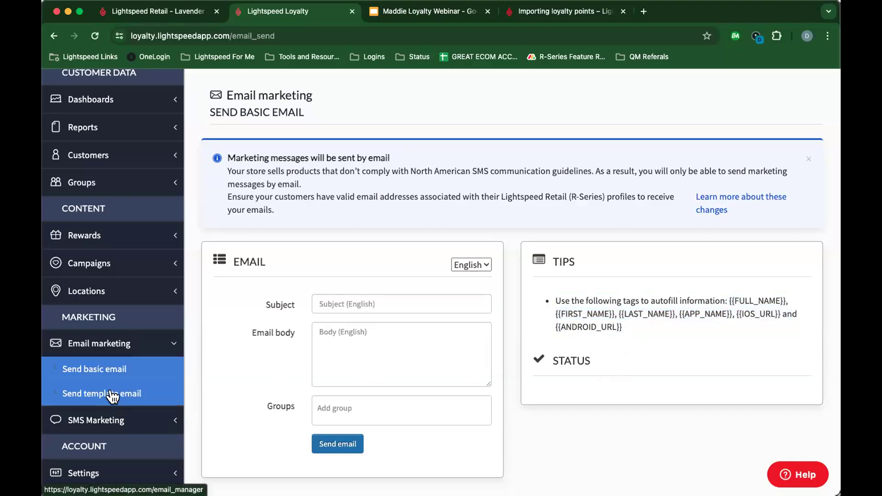
Step: Create a template email named 'Test' from the Basic image template
left_click(98, 396)
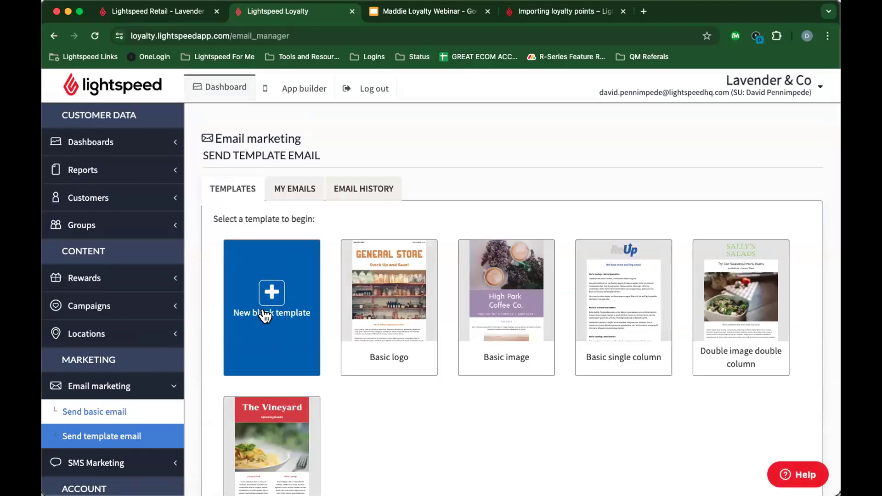
left_click(477, 321)
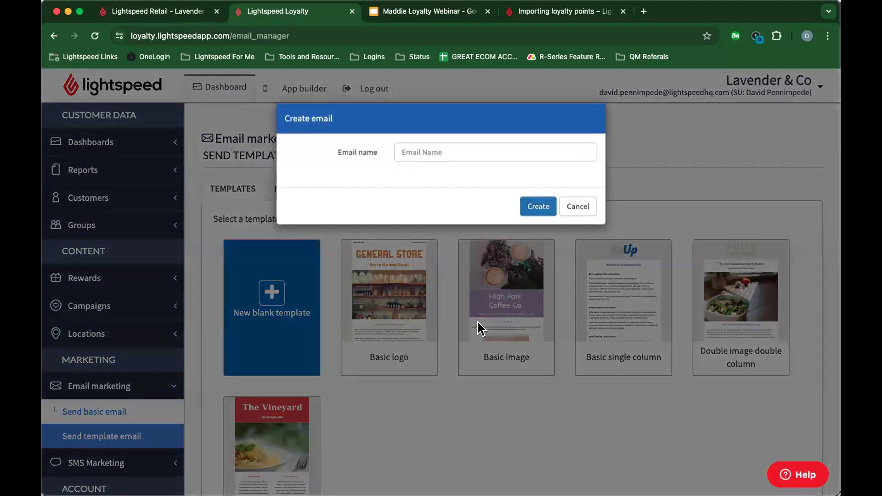
left_click(430, 146)
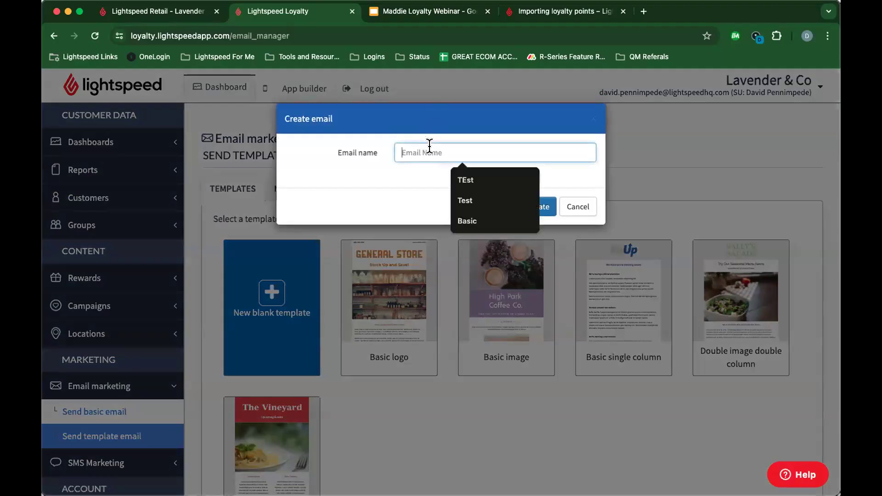
type("Test")
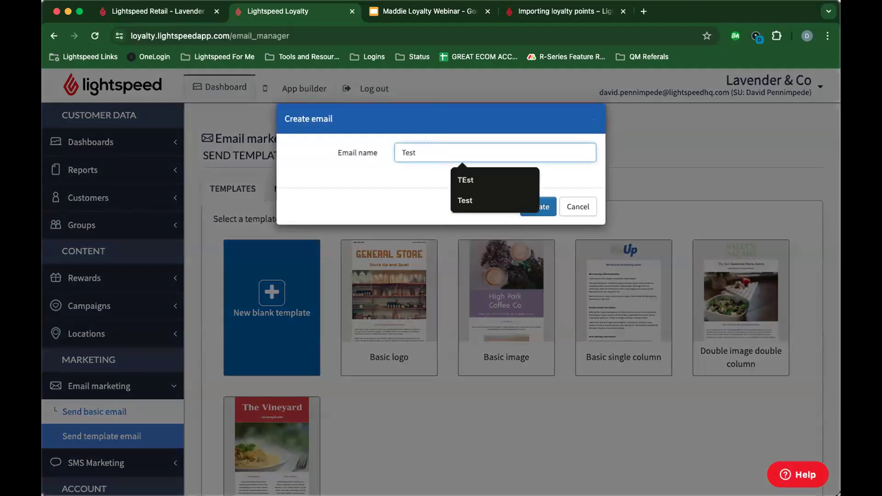
left_click(464, 200)
left_click(529, 205)
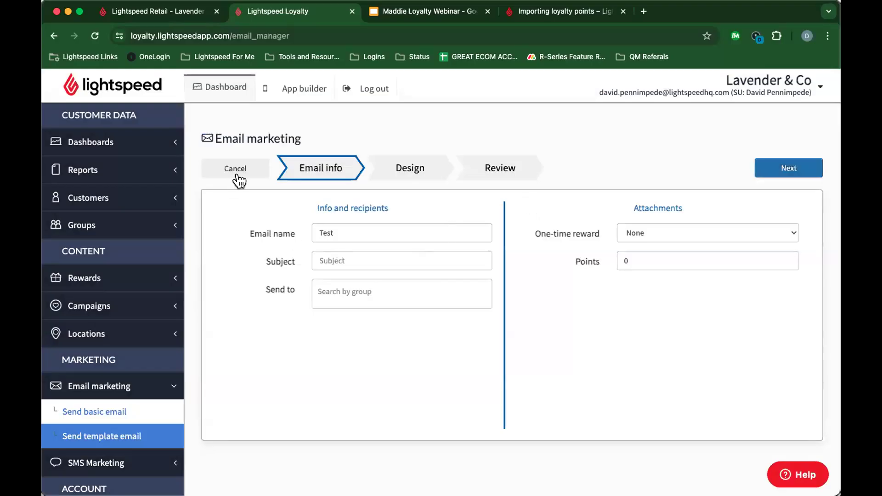
Step: Enter the subject 'Test Loyalty Email', keep reward None and points 0, and review Attachments
left_click(327, 260)
left_click(378, 288)
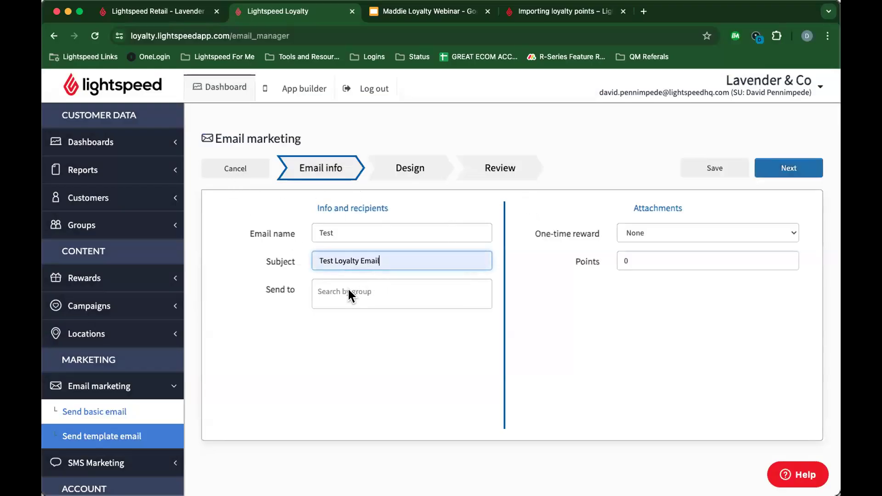
left_click(348, 287)
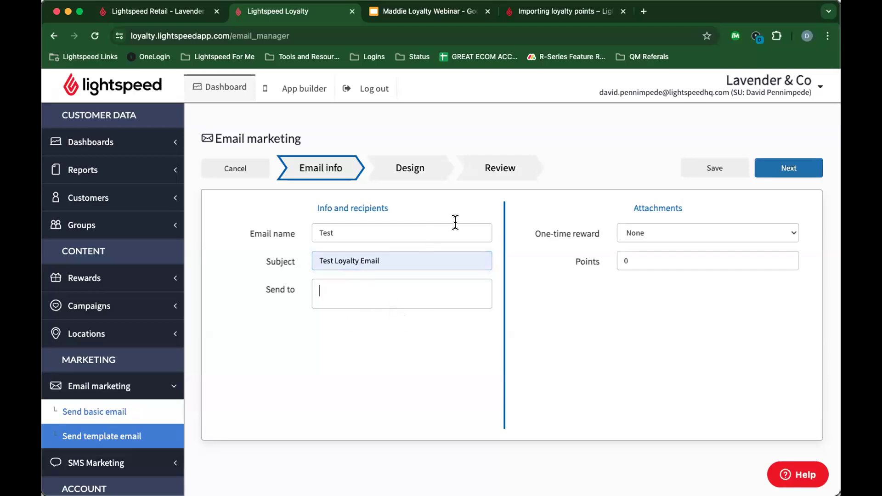
left_click(683, 254)
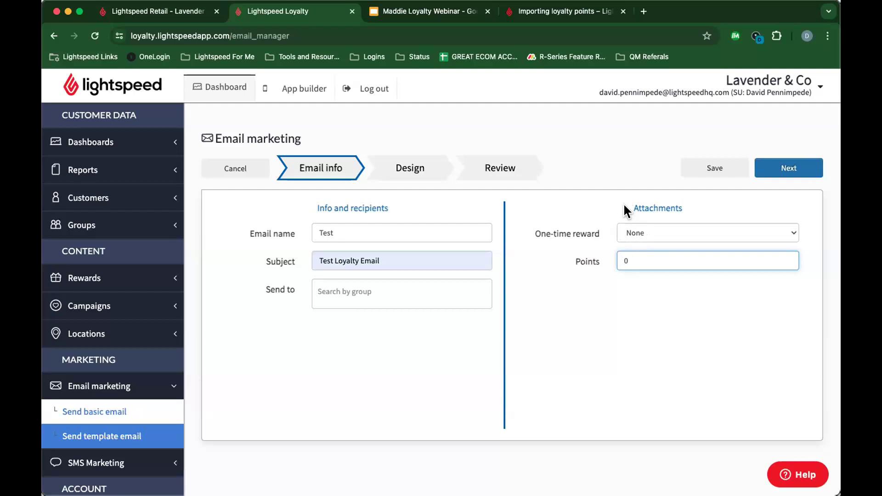
left_click_drag(623, 206, 711, 212)
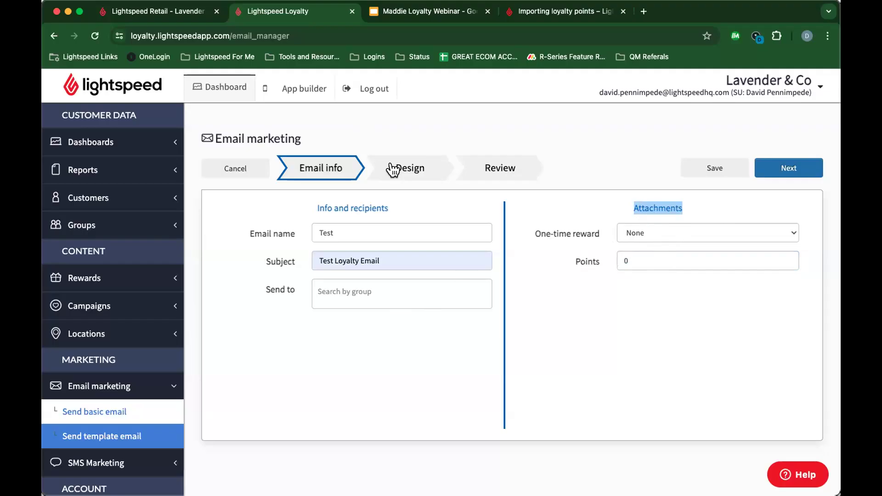
Step: Advance to the design step and scroll through the High Park Coffee Co. email canvas
left_click(778, 169)
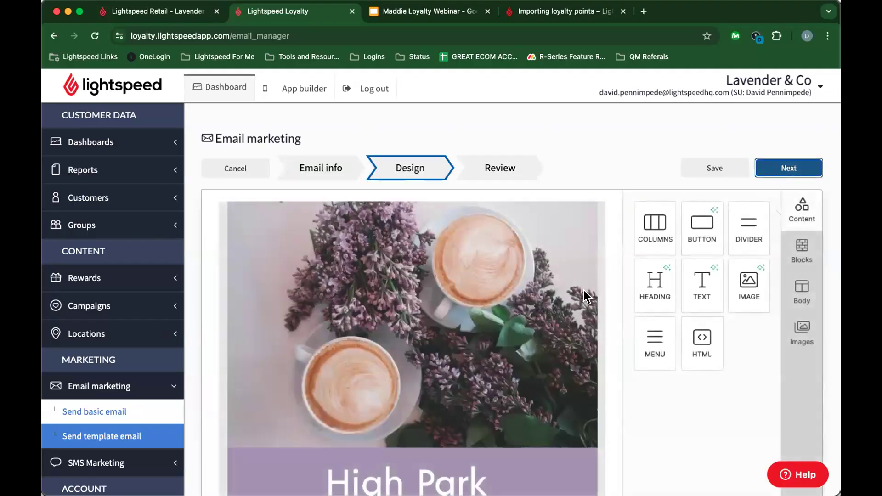
scroll(520, 300, "down", 10)
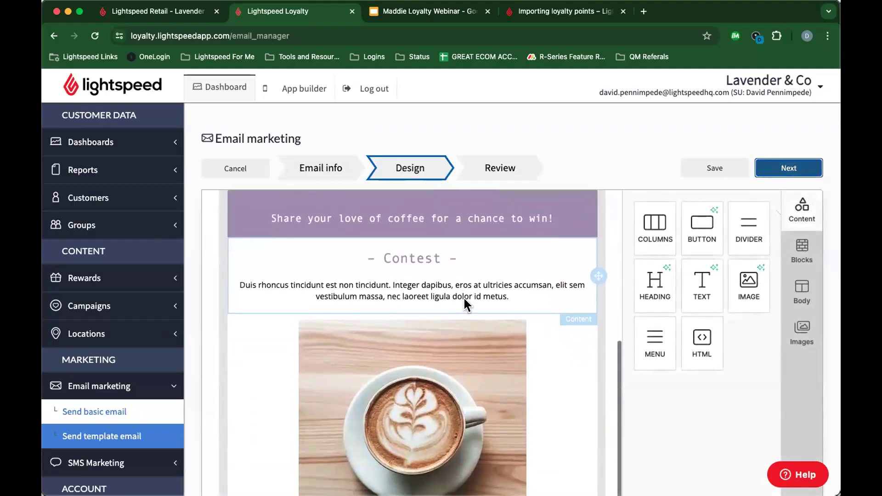
scroll(357, 297, "down", 5)
scroll(358, 296, "up", 10)
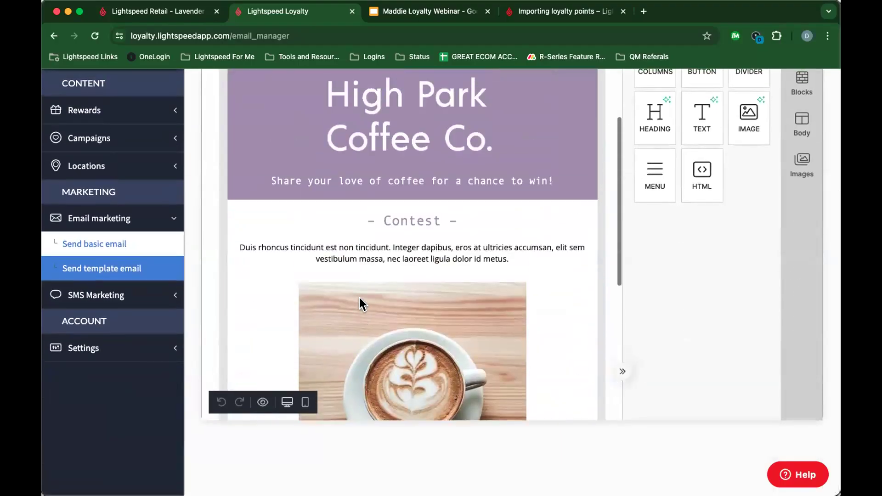
scroll(359, 303, "up", 4)
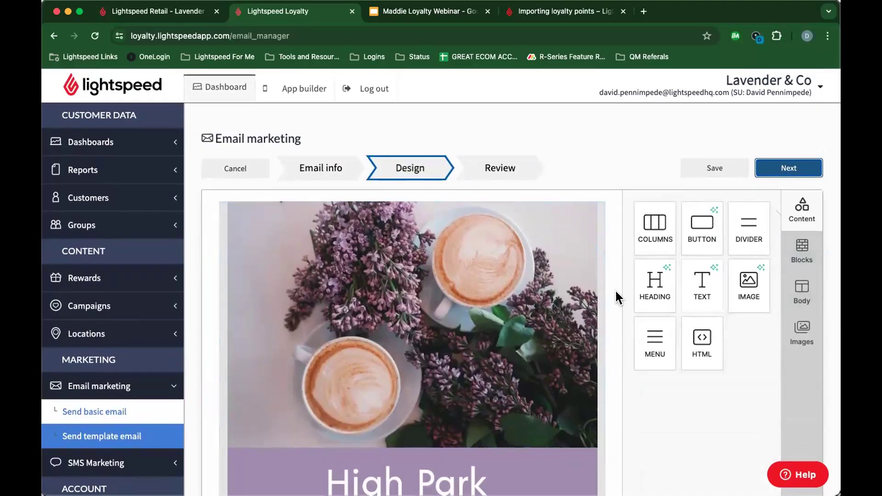
Step: Browse the Blocks, Body and Images panels and the stock image grid, then continue to Review
left_click(798, 245)
left_click(801, 291)
left_click(801, 330)
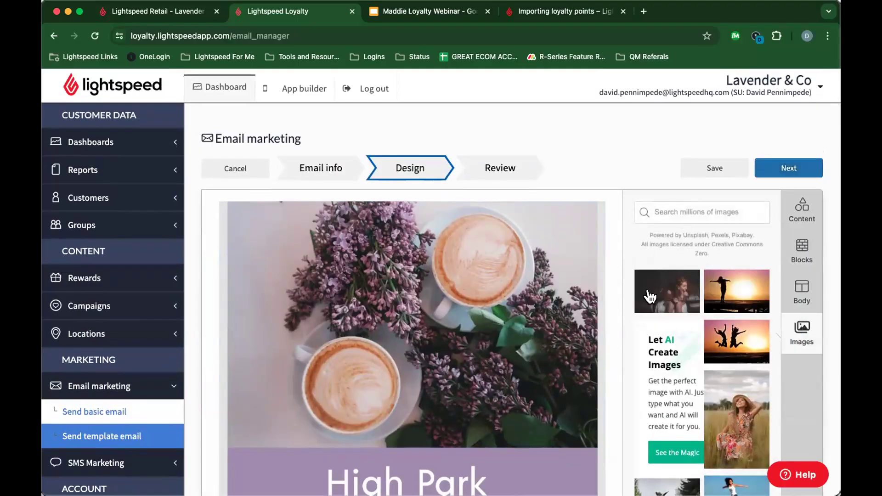
scroll(713, 239, "down", 1)
scroll(713, 239, "down", 10)
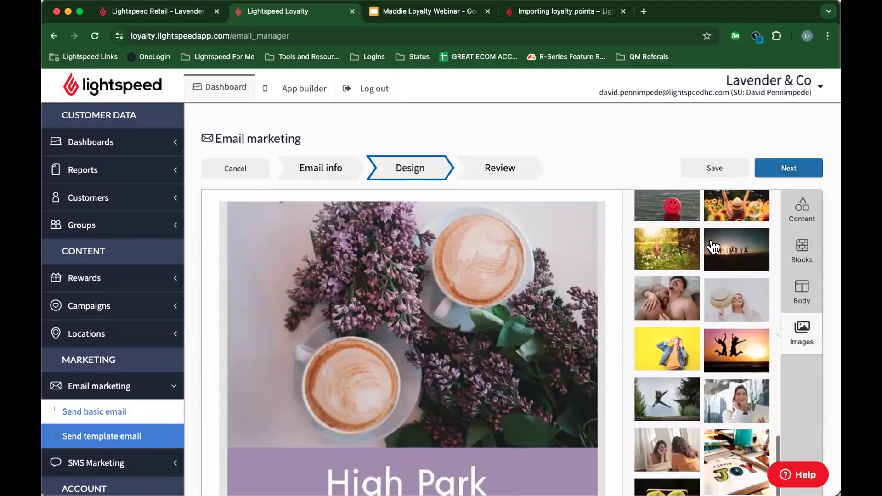
scroll(713, 247, "up", 10)
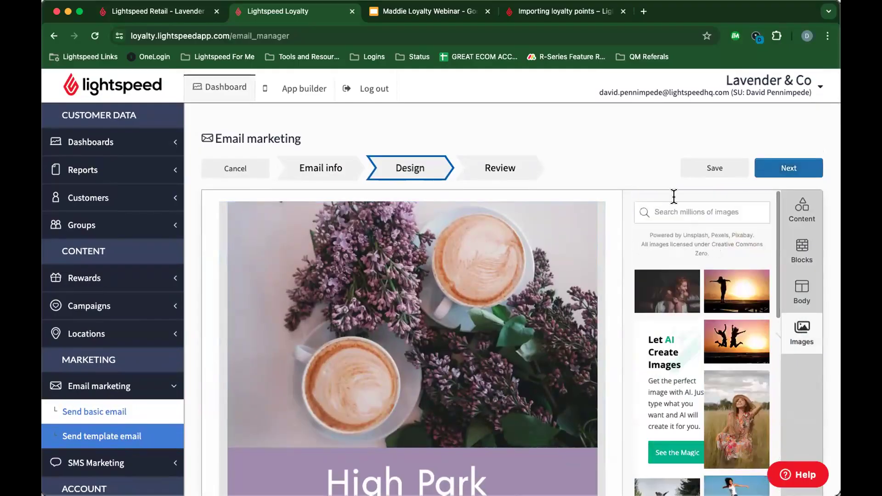
left_click(782, 169)
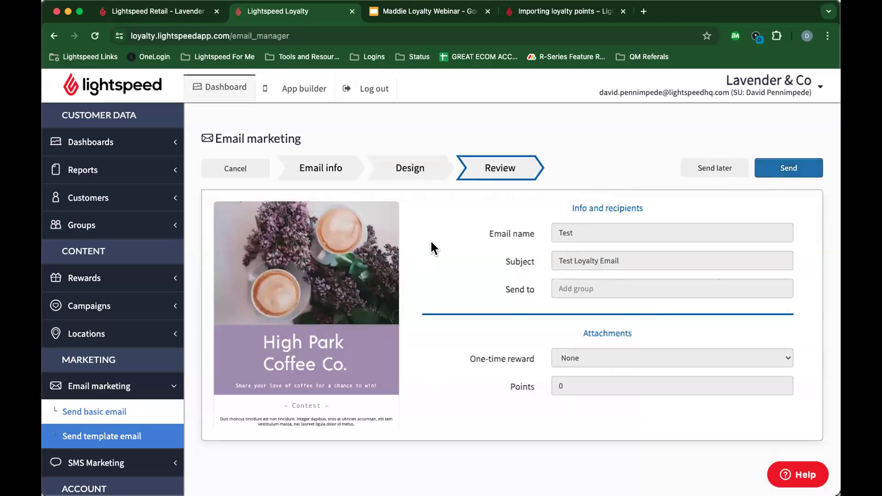
Step: Choose Send later and save the Test email, then return to the template gallery
scroll(381, 309, "down", 2)
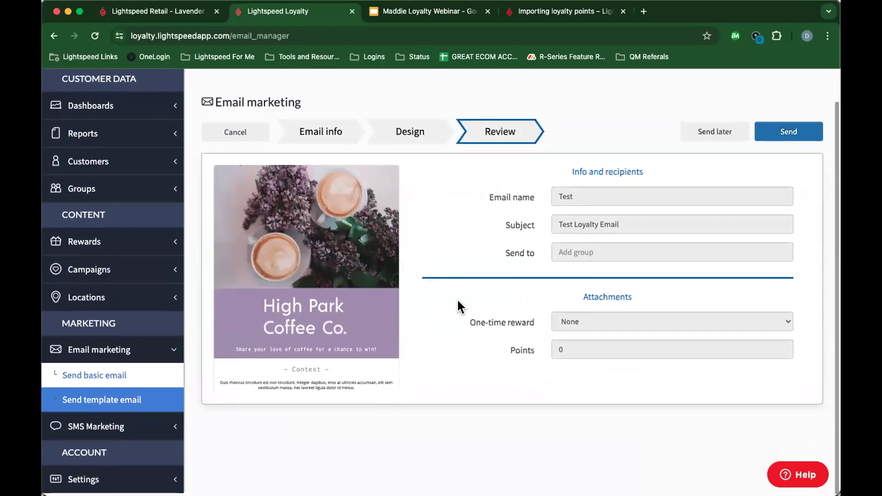
scroll(458, 305, "up", 2)
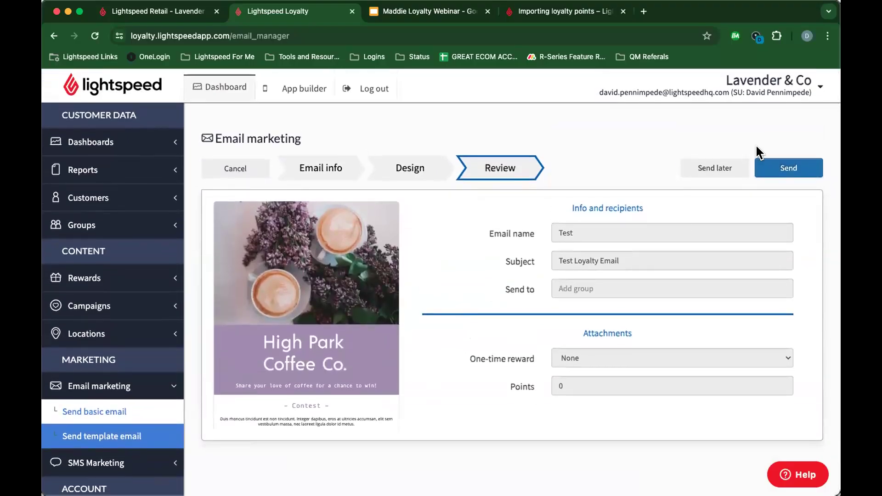
left_click(721, 166)
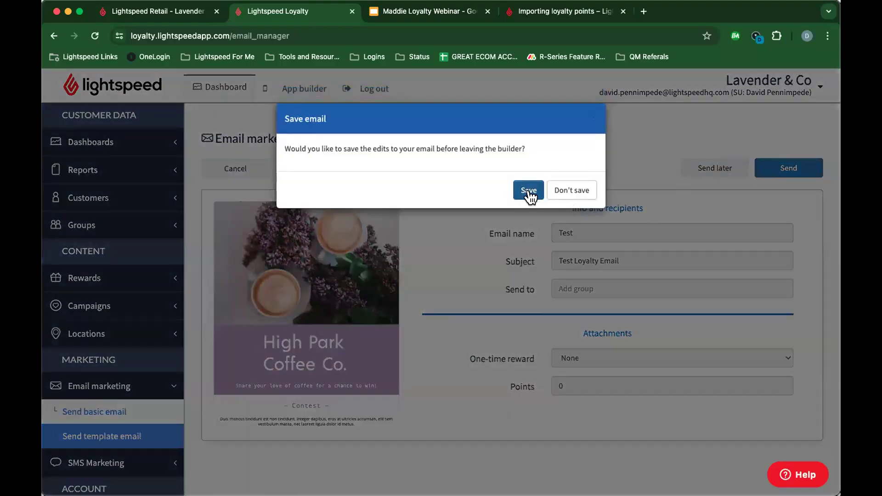
left_click(528, 191)
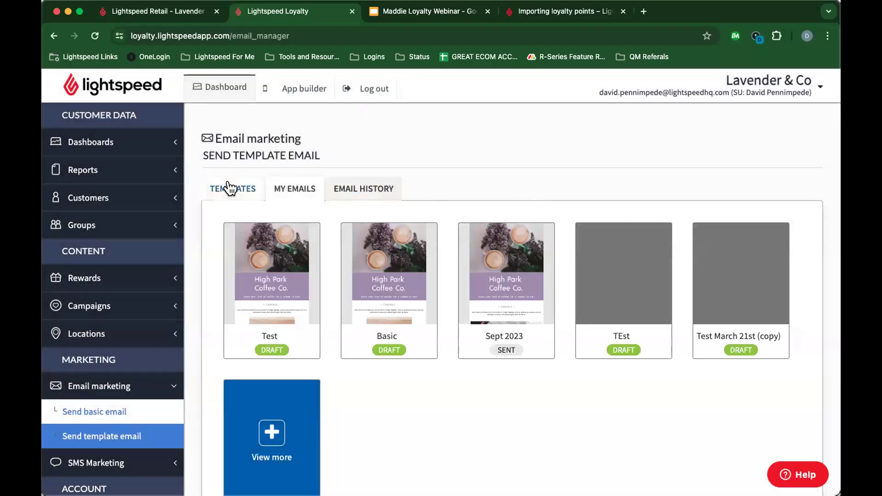
left_click(213, 190)
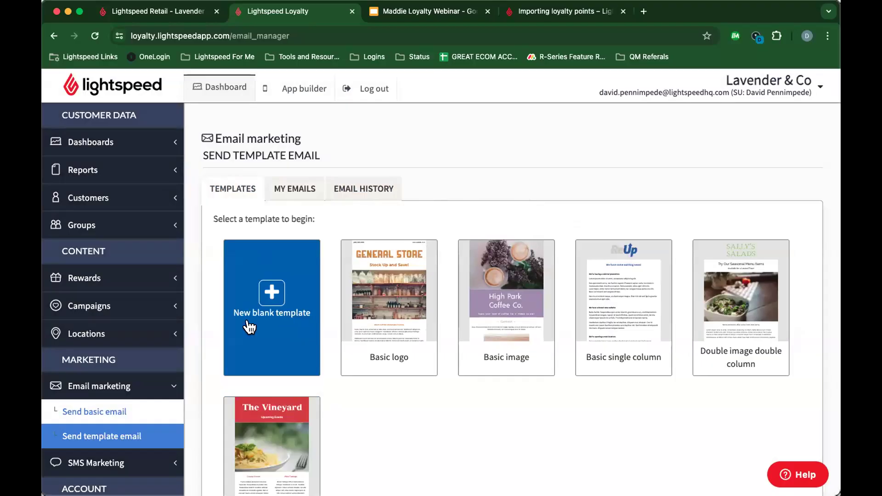
Step: Look through the saved draft emails under My Emails
left_click(289, 190)
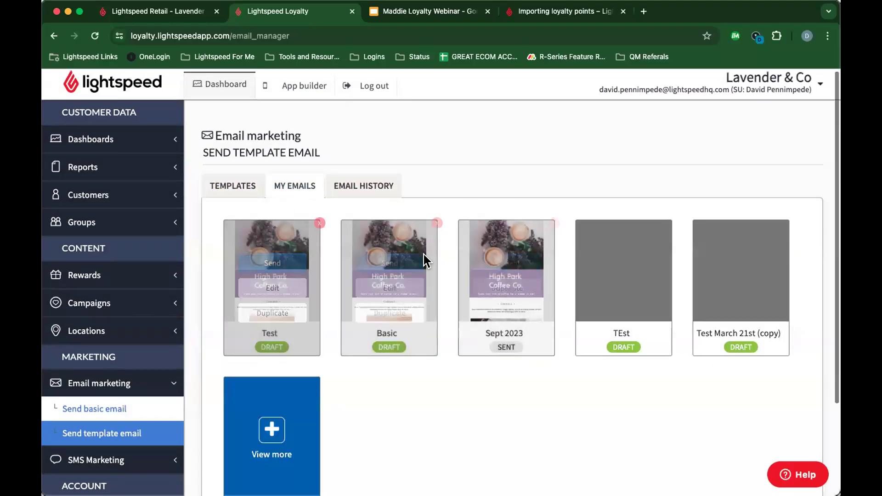
scroll(321, 230, "down", 5)
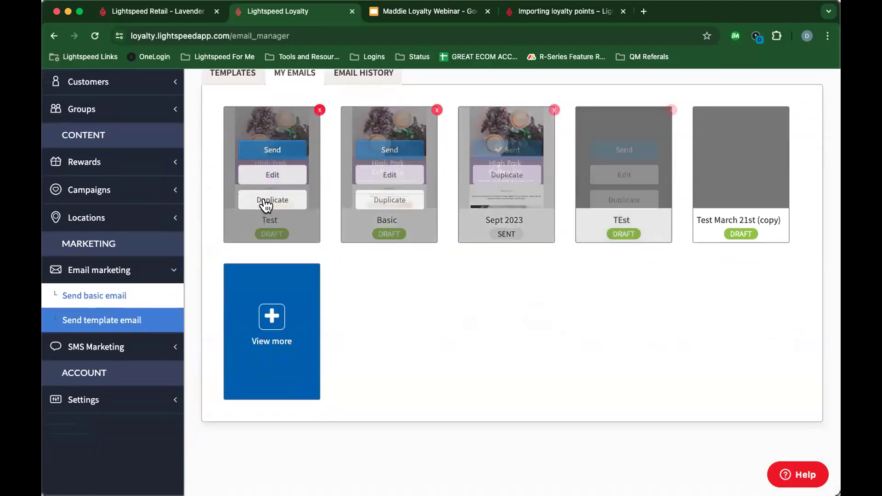
scroll(338, 236, "up", 5)
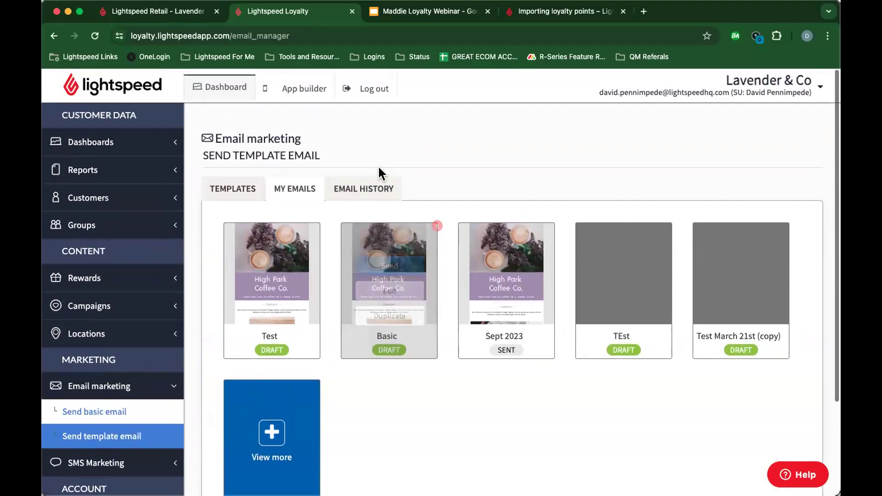
Step: Scroll through Email History's sent emails with their recipients, opens and engagement stats
left_click(363, 188)
scroll(370, 349, "down", 3)
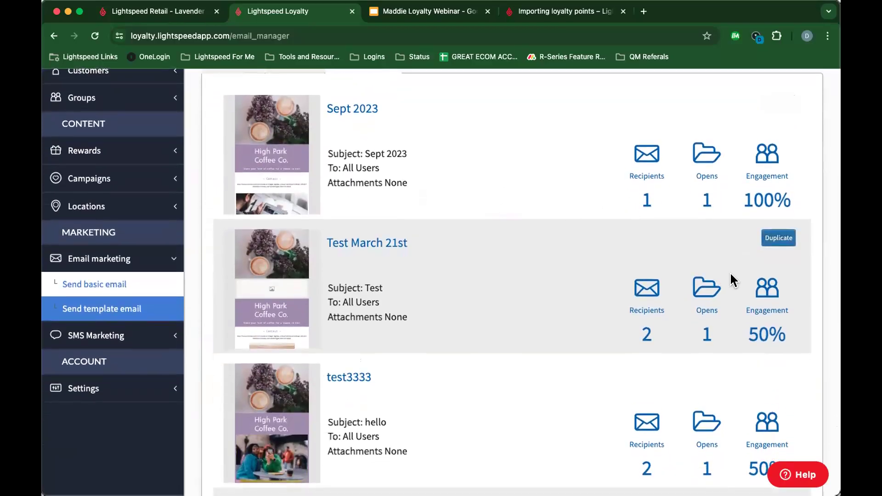
scroll(730, 200, "down", 1)
scroll(730, 200, "down", 7)
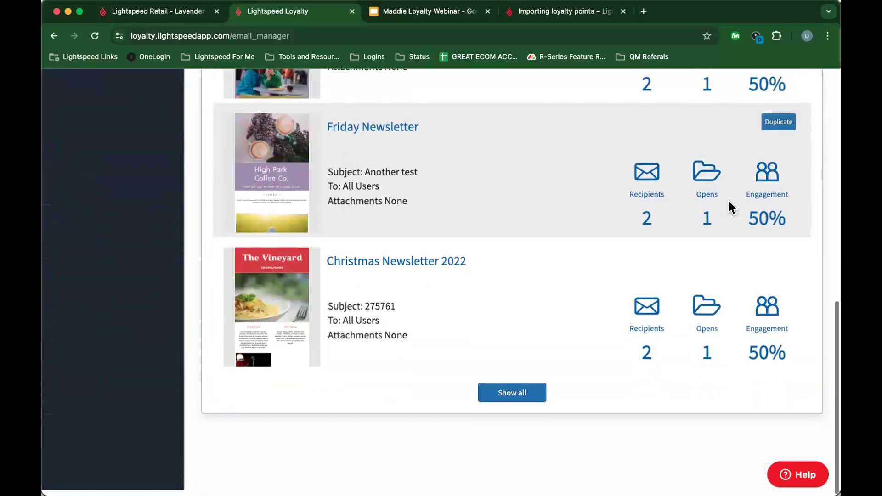
scroll(724, 206, "up", 3)
scroll(724, 207, "down", 4)
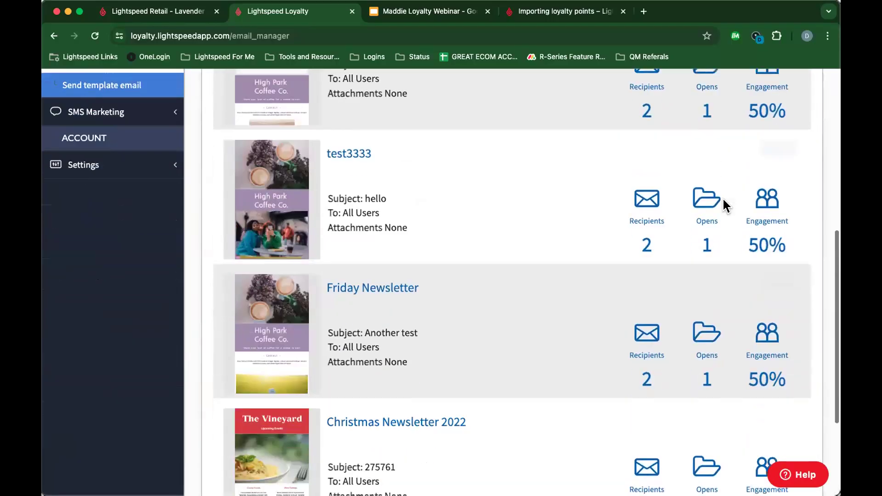
scroll(724, 206, "up", 3)
scroll(723, 204, "up", 8)
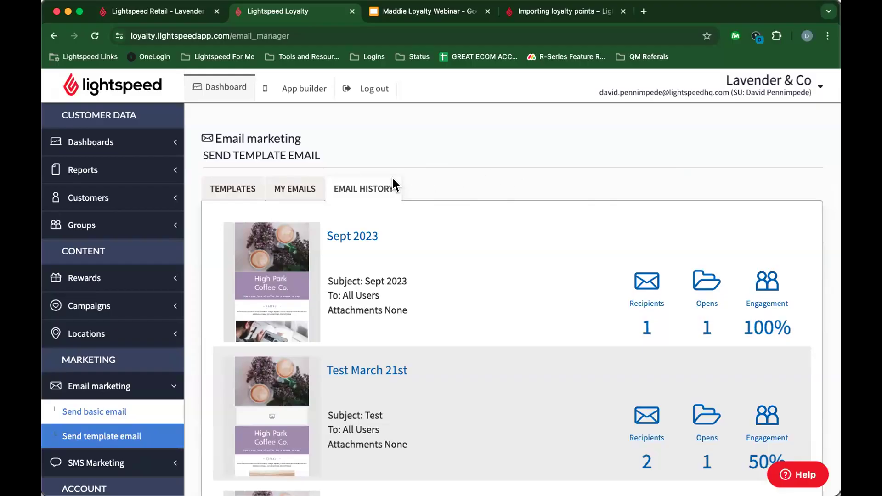
left_click(165, 10)
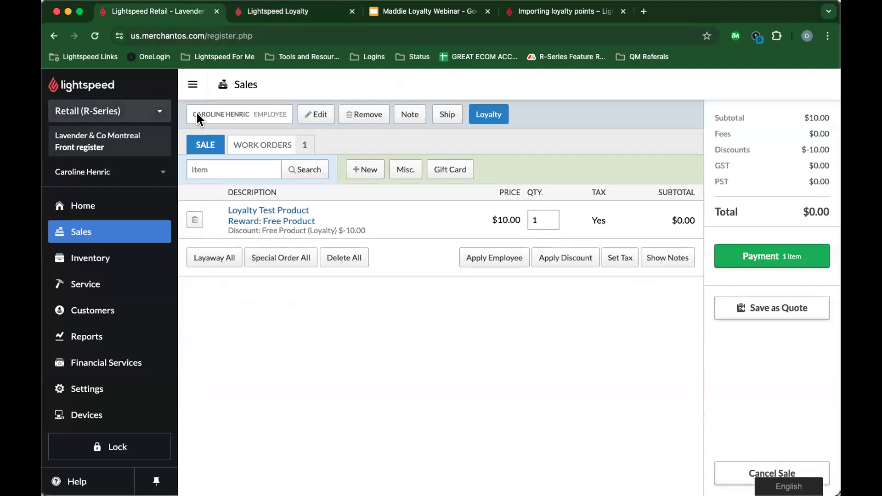
Step: Switch from the Retail (R-Series) account to the eCom (C-Series) store account
left_click(127, 112)
left_click(119, 140)
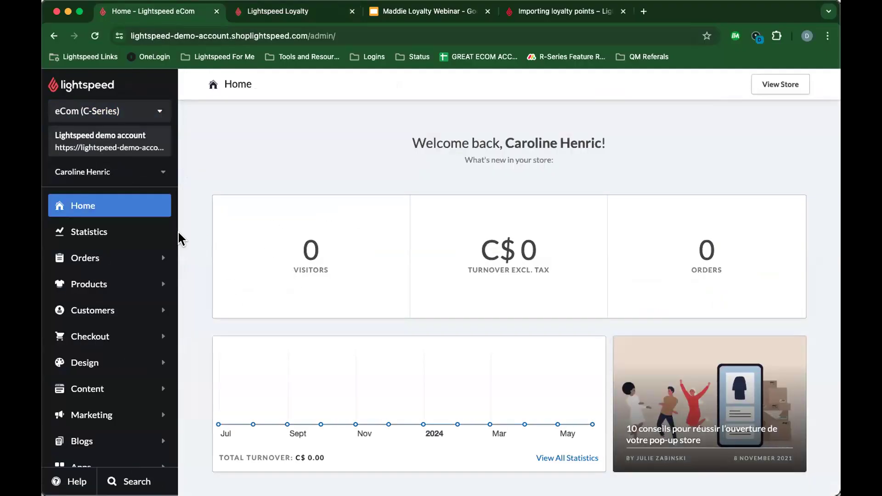
Step: Show Enable loyalty in eCom's Settings > Advanced Loyalty section, then go back to Lightspeed Loyalty
scroll(112, 241, "down", 3)
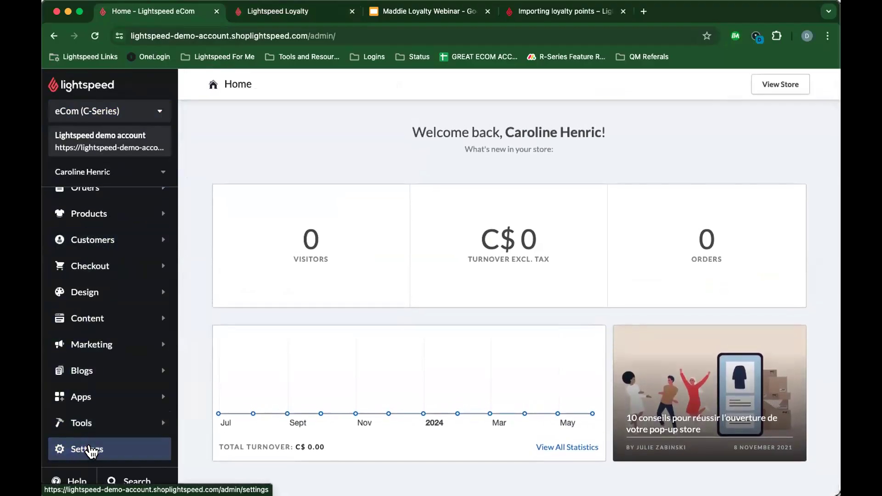
left_click(90, 450)
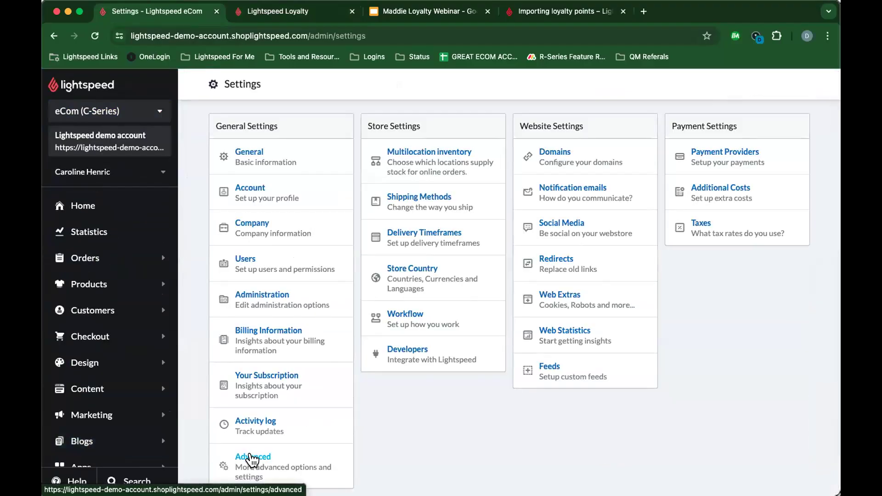
left_click(252, 457)
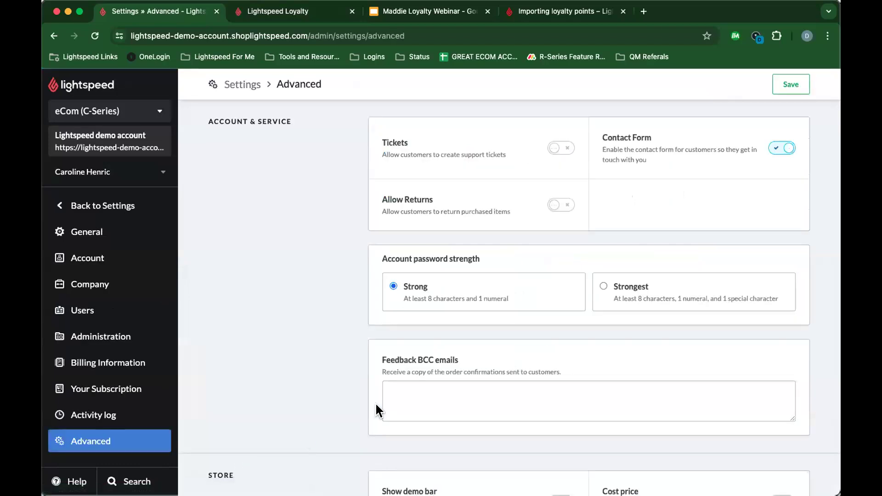
scroll(398, 395, "down", 6)
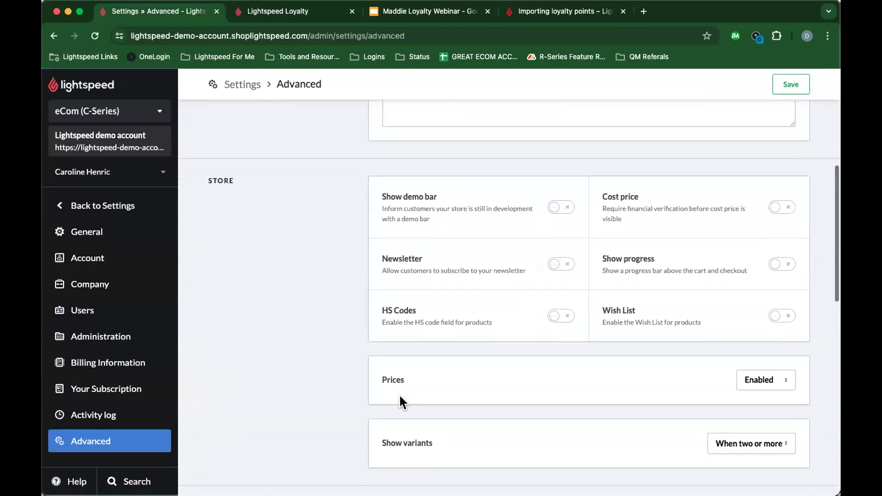
scroll(400, 397, "down", 5)
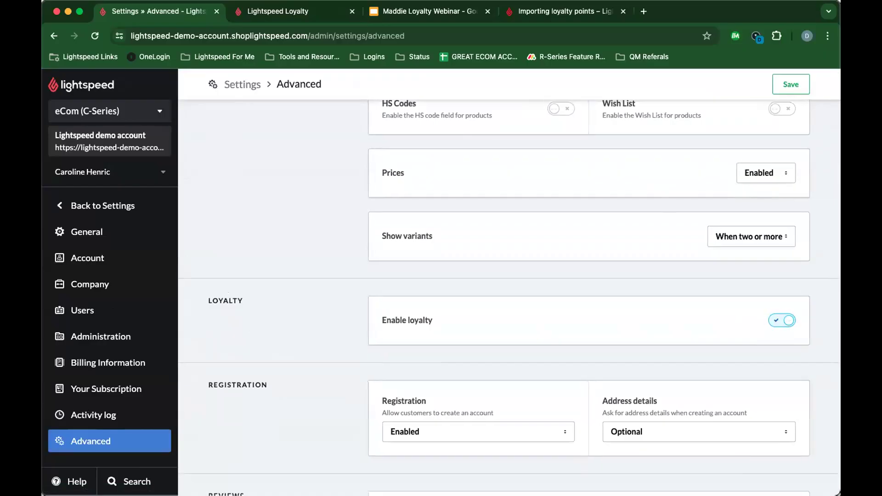
left_click(270, 11)
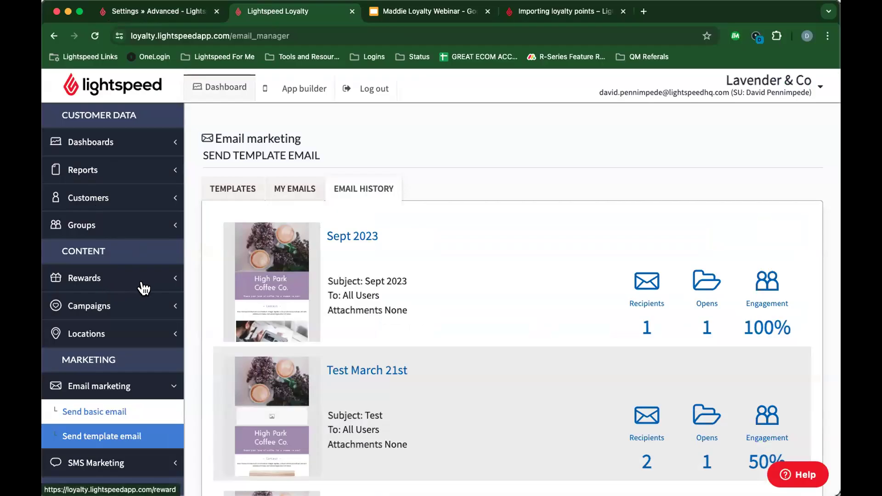
Step: Start the Maddie Loyalty Webinar slideshow and advance to the Next Steps slide
left_click(428, 13)
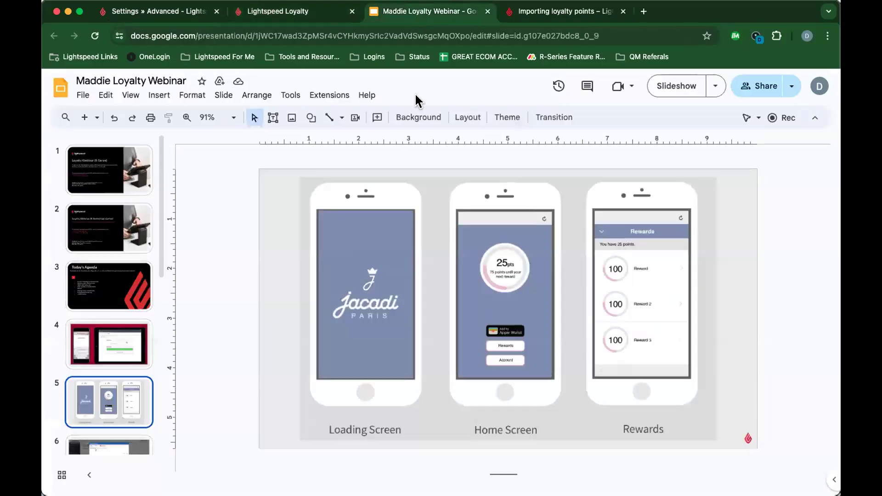
left_click(678, 86)
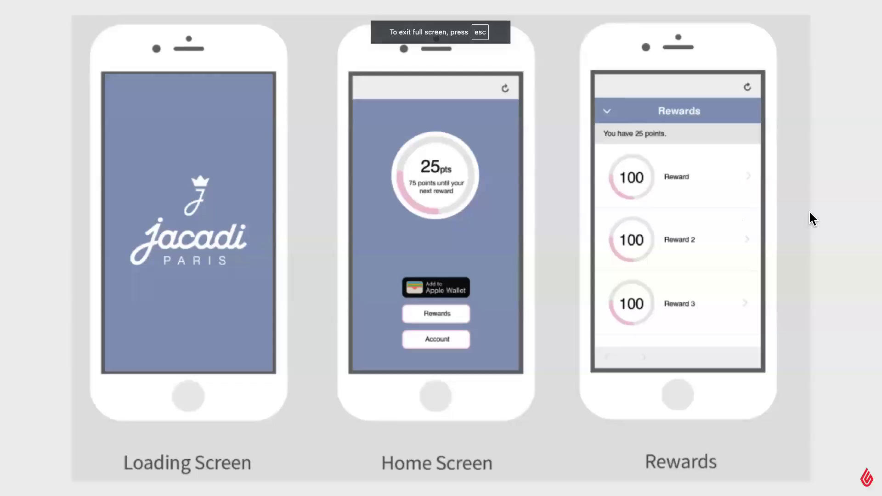
key("Right")
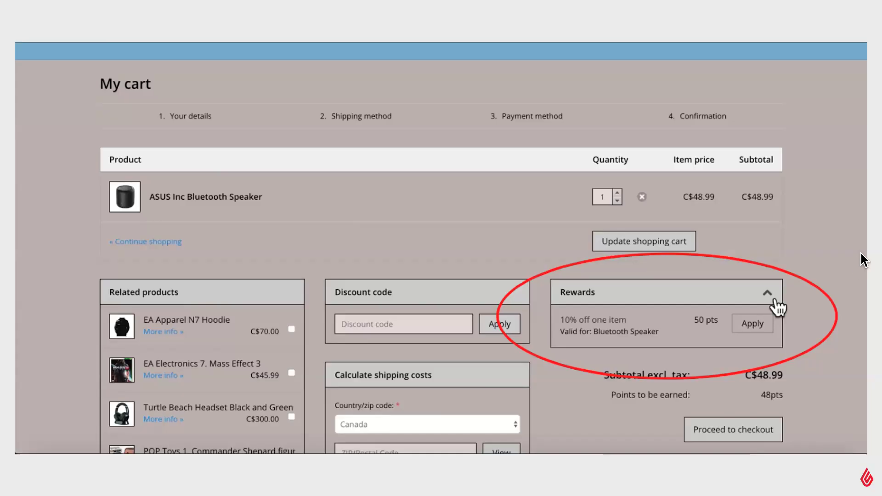
key("Right")
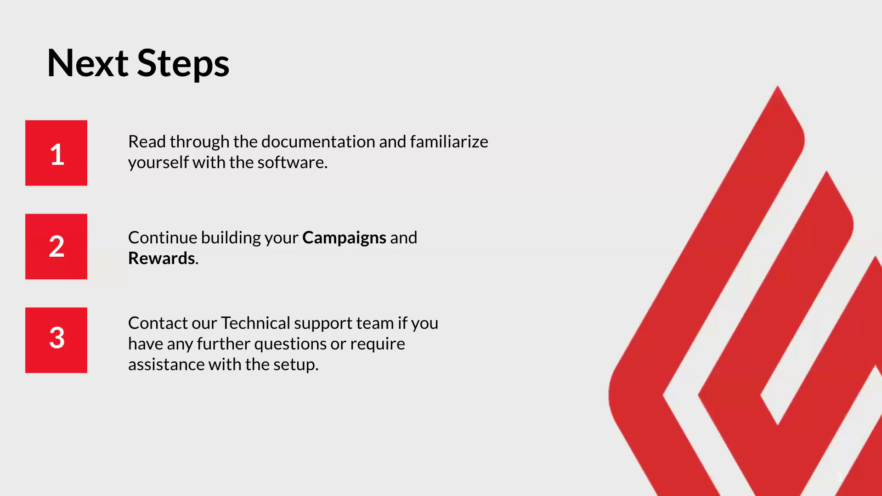